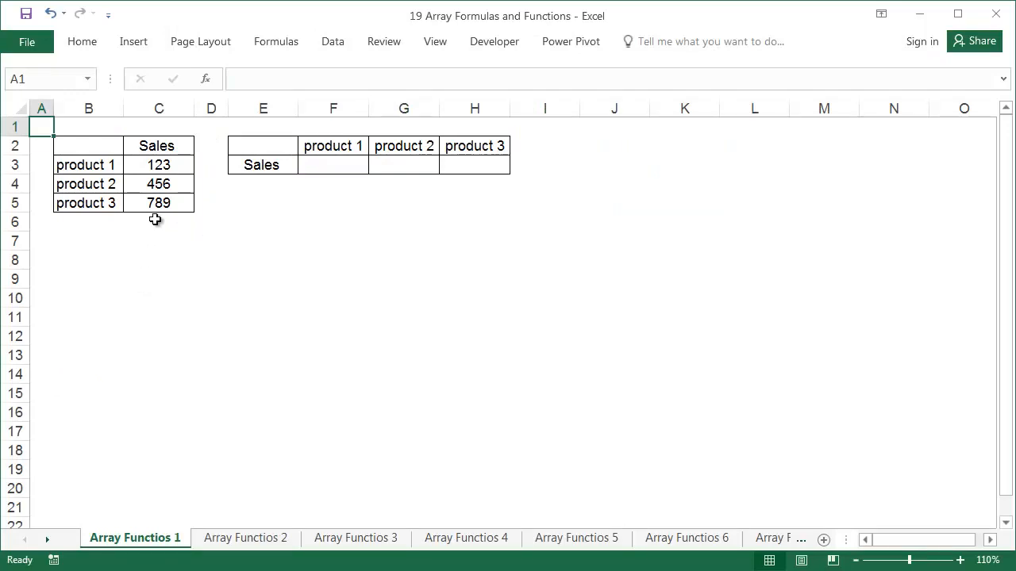
# Fill F3:H3 with the array formula =TRANSPOSE(C3:C5) to lay the product sales out horizontally
pyautogui.moveTo(169, 165); pyautogui.dragTo(163, 205)
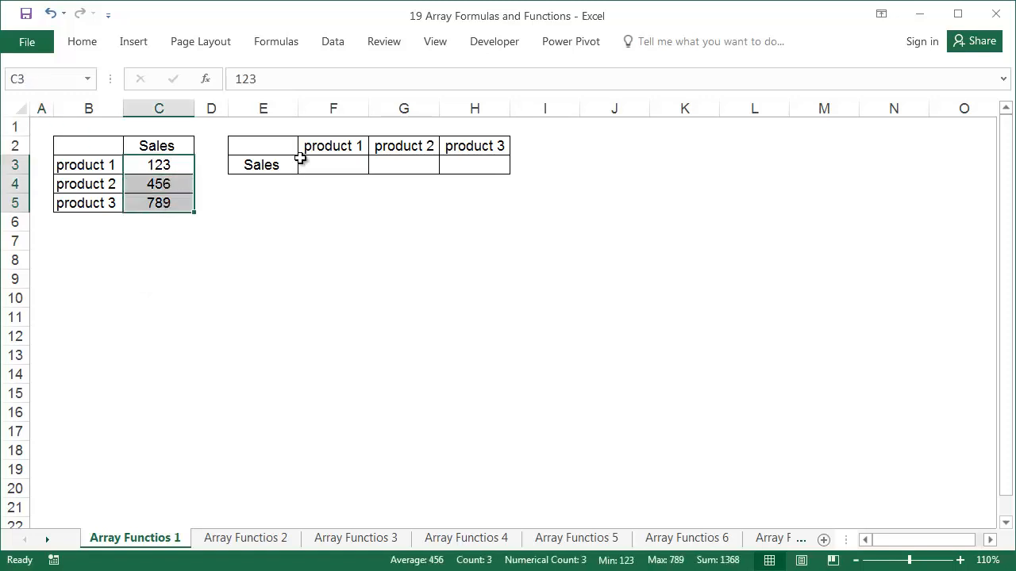
pyautogui.moveTo(310, 164); pyautogui.dragTo(454, 163)
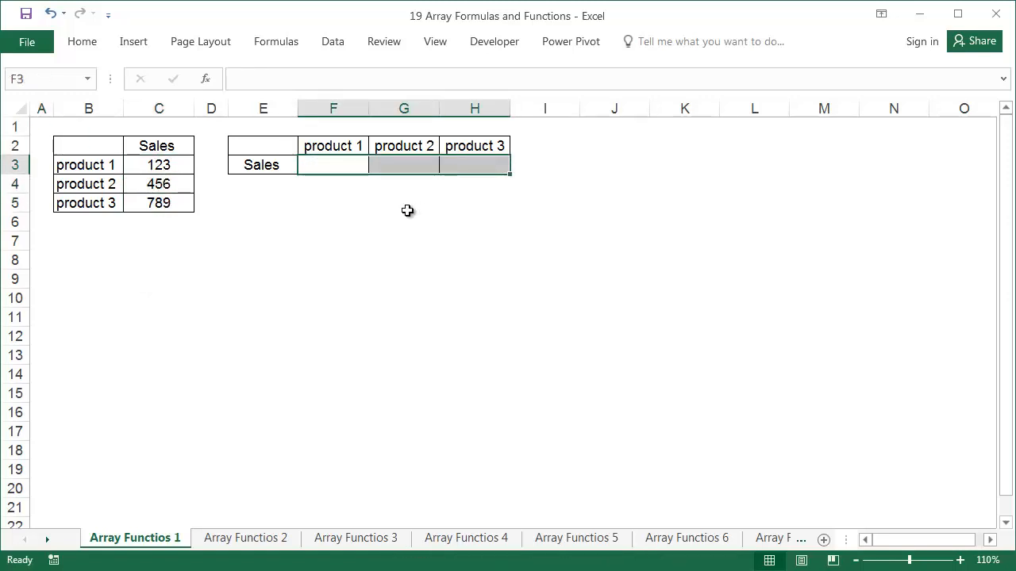
pyautogui.moveTo(343, 169); pyautogui.dragTo(456, 164)
pyautogui.press('F2')
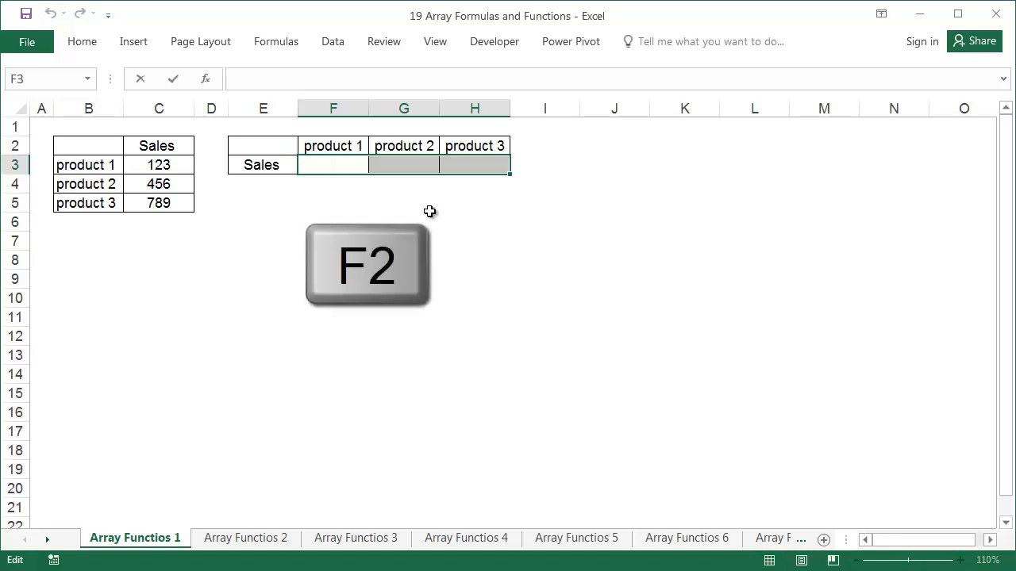
pyautogui.write('=')
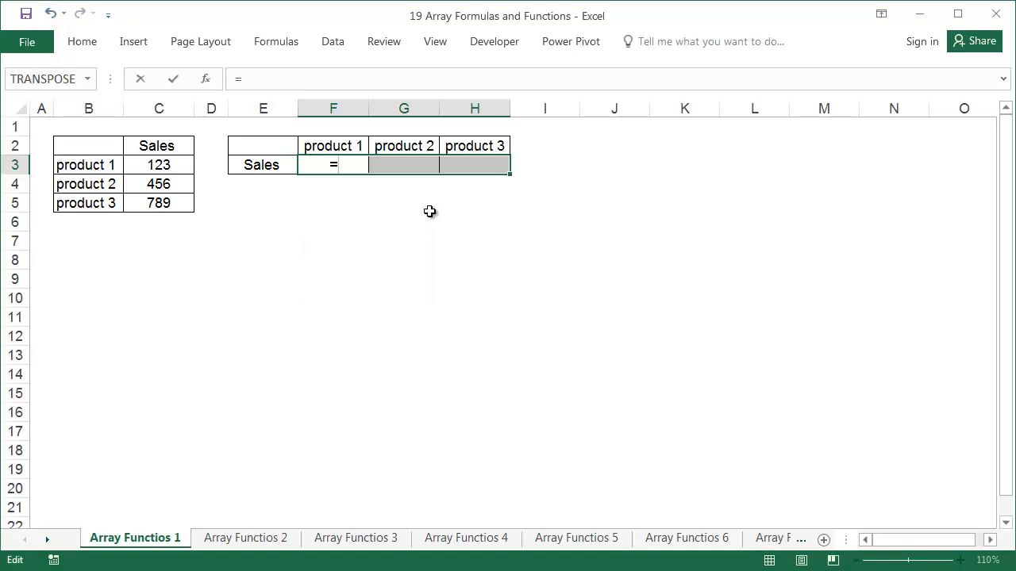
pyautogui.write('tr')
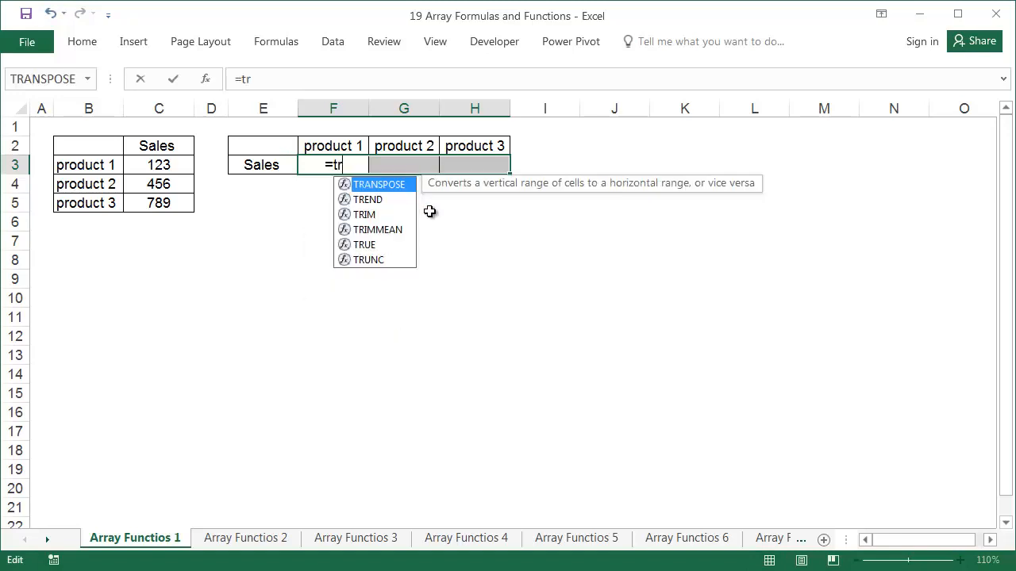
pyautogui.doubleClick(379, 185)
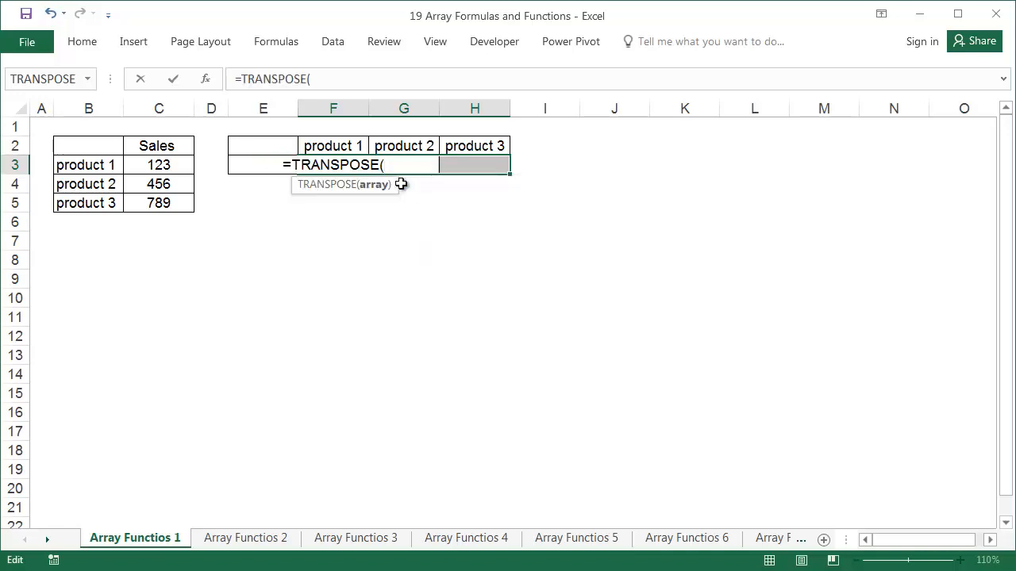
pyautogui.moveTo(167, 163); pyautogui.dragTo(167, 204)
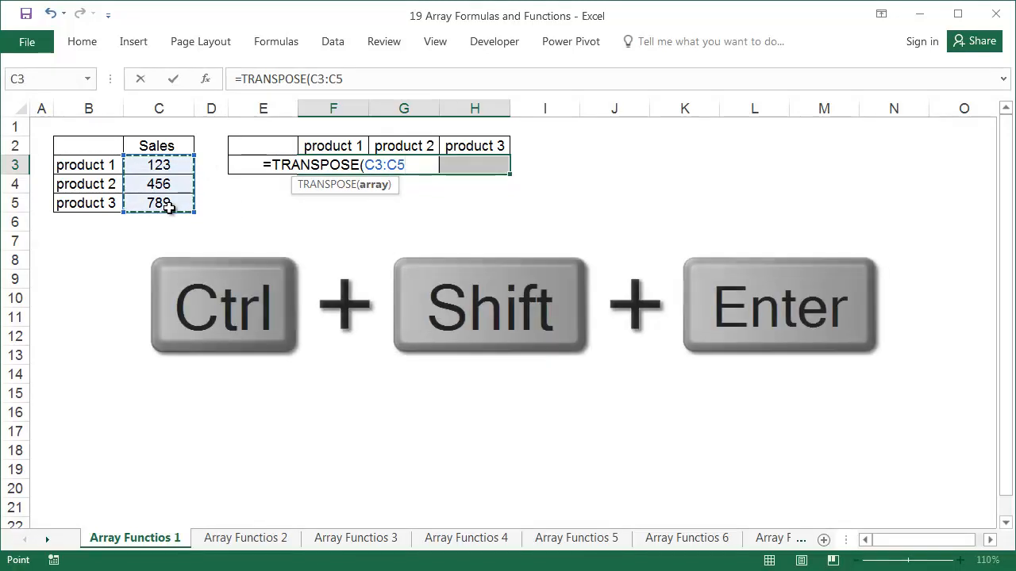
pyautogui.hotkey('ctrl', 'shift', 'Return')
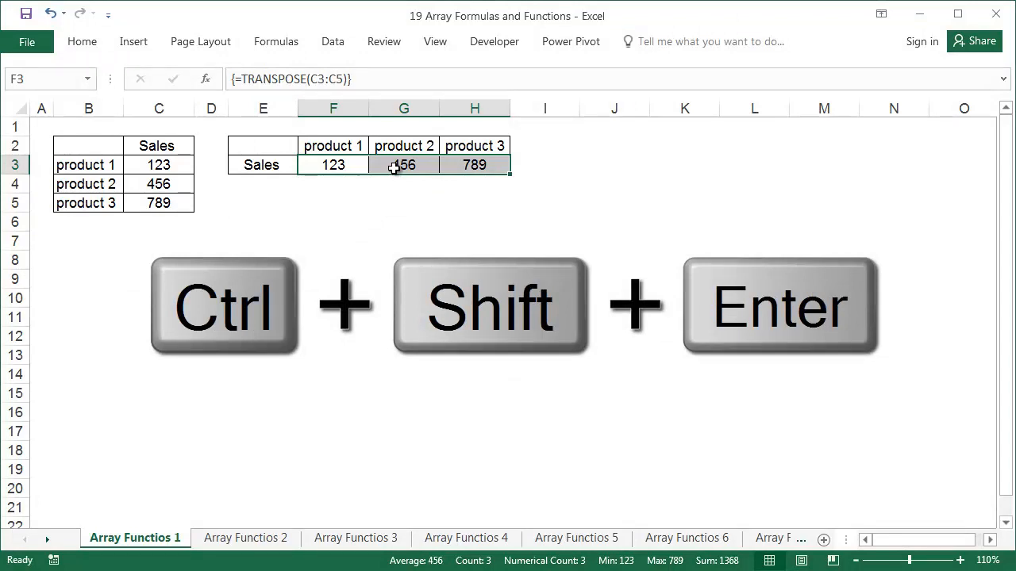
# Examine the formula stored in each cell of the transposed sales row F3:H3
pyautogui.click(394, 167)
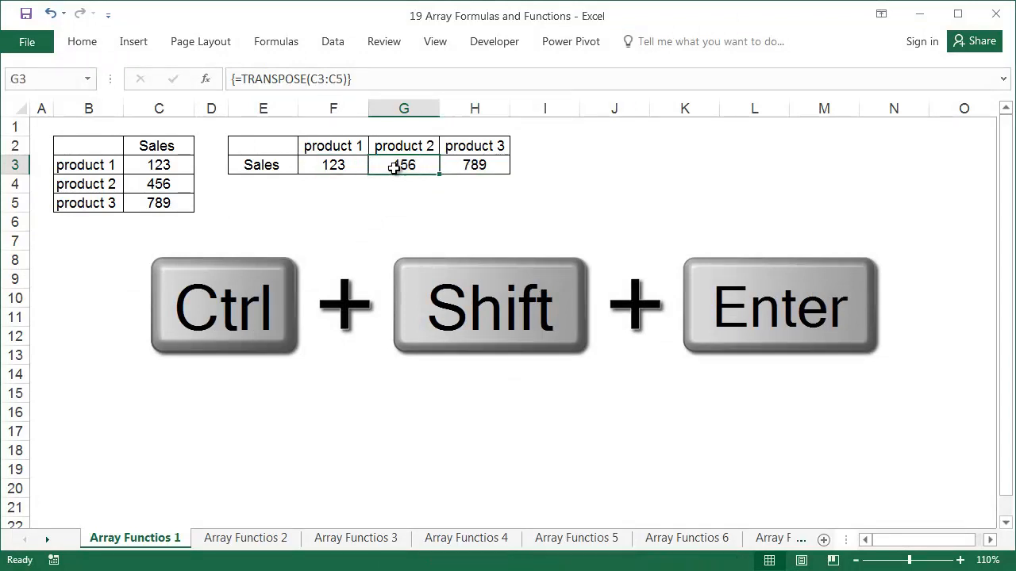
pyautogui.click(467, 165)
pyautogui.click(405, 166)
pyautogui.click(347, 165)
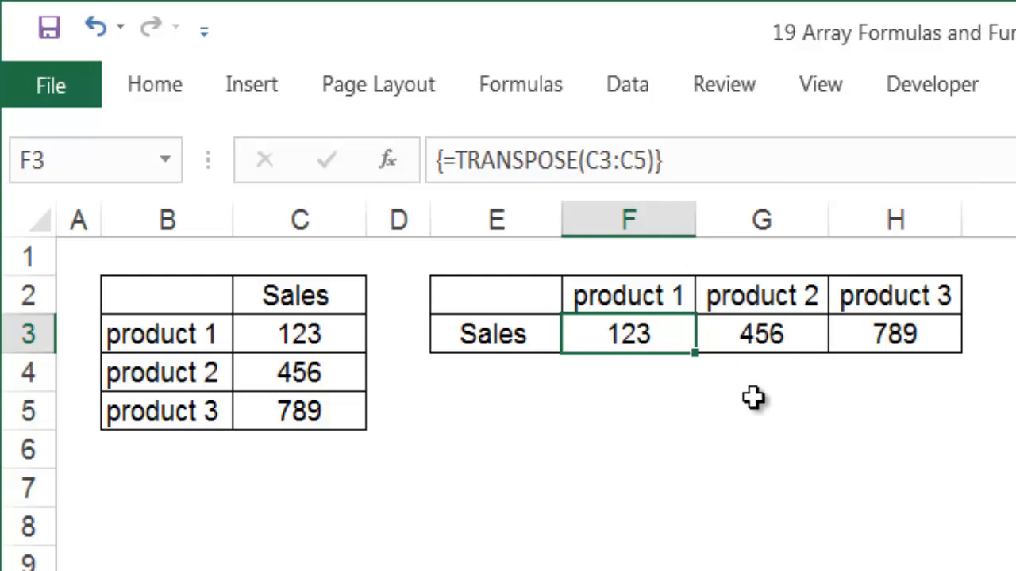
pyautogui.click(767, 325)
# Open the TRANSPOSE formula in H3 for editing and re-enter it as an array formula
pyautogui.click(879, 327)
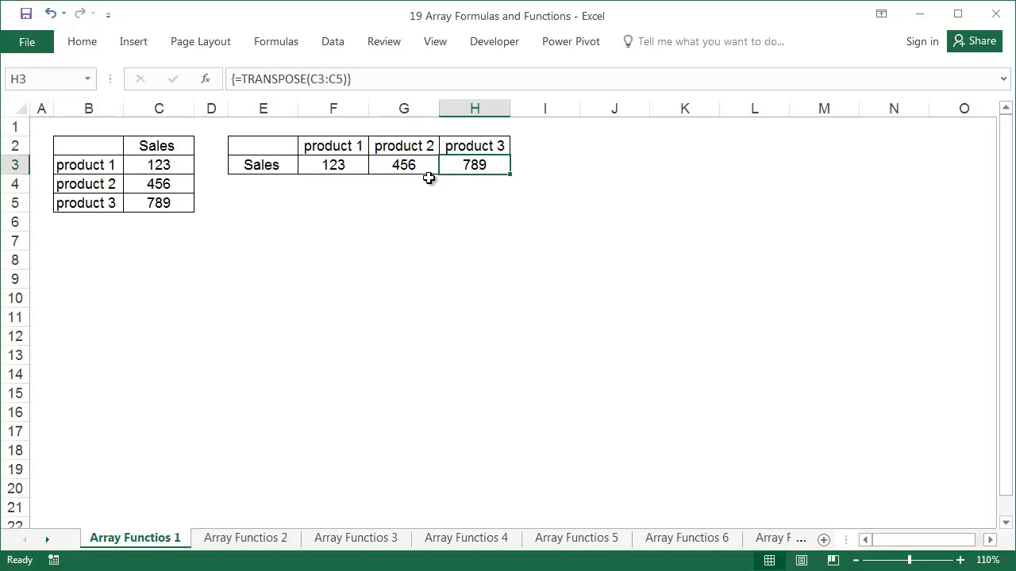
pyautogui.press('F2')
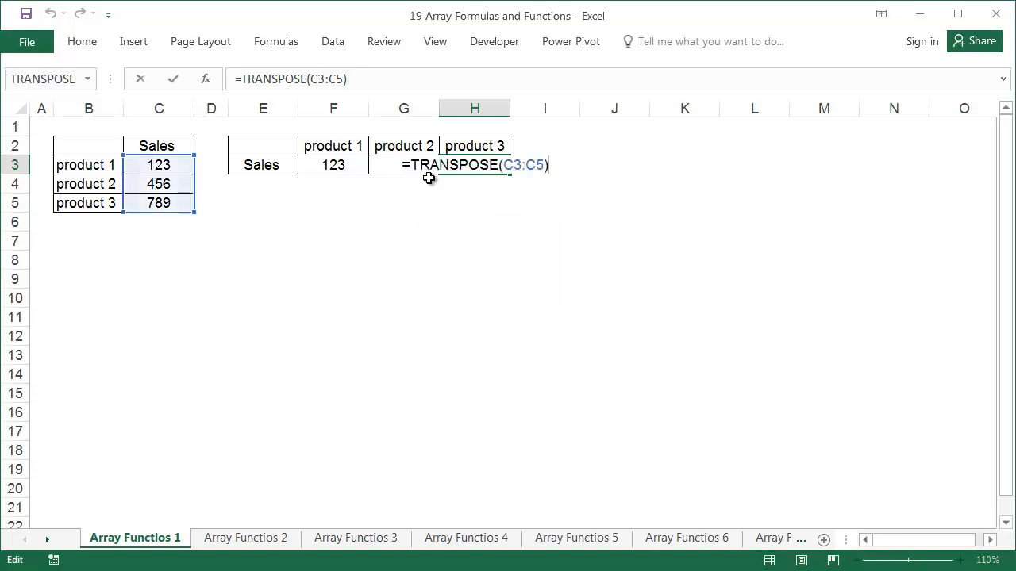
pyautogui.hotkey('ctrl', 'shift', 'Return')
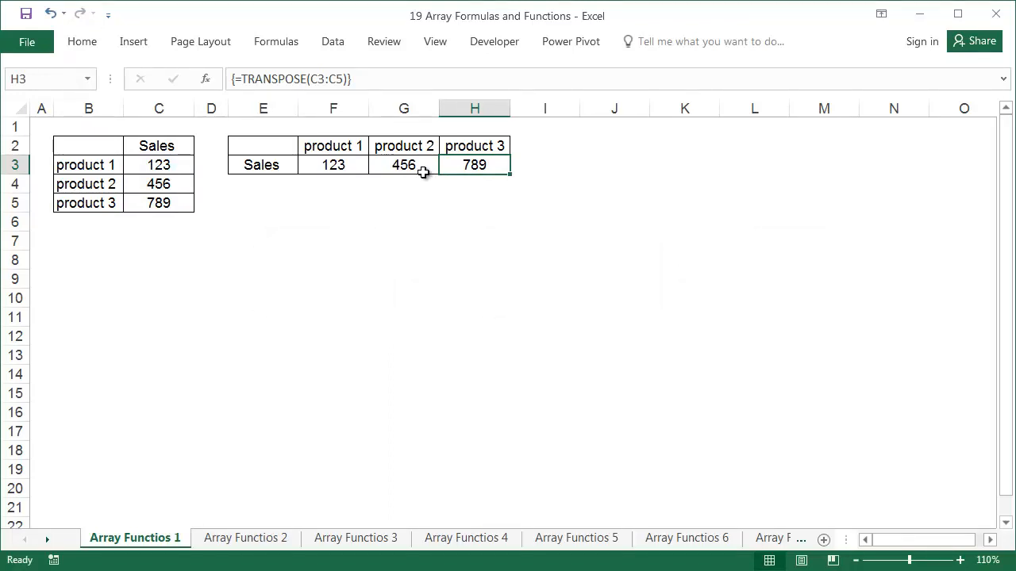
# Try to insert a new column at column G, through the middle of the transposed array
pyautogui.click(405, 108)
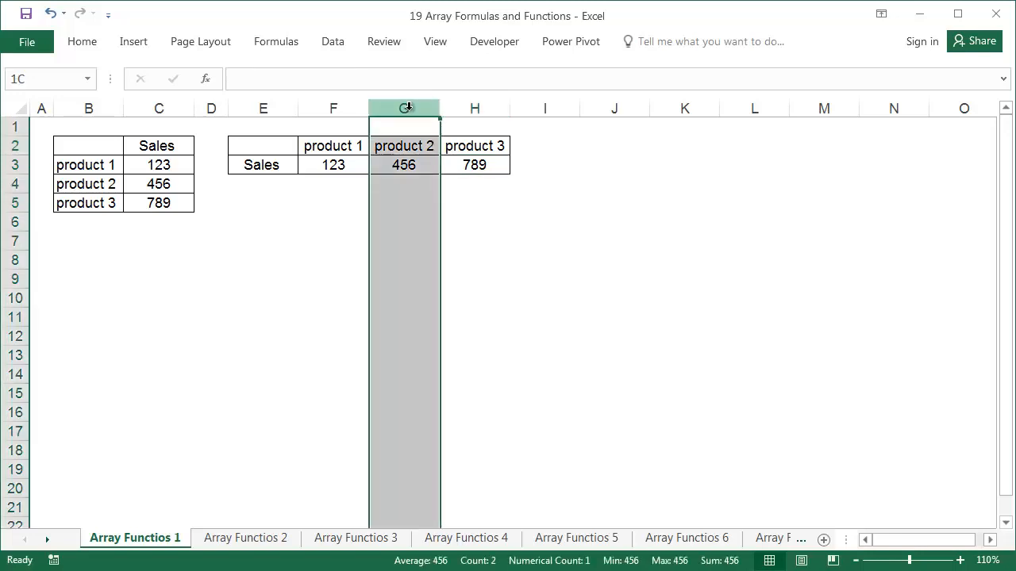
pyautogui.rightClick(408, 108)
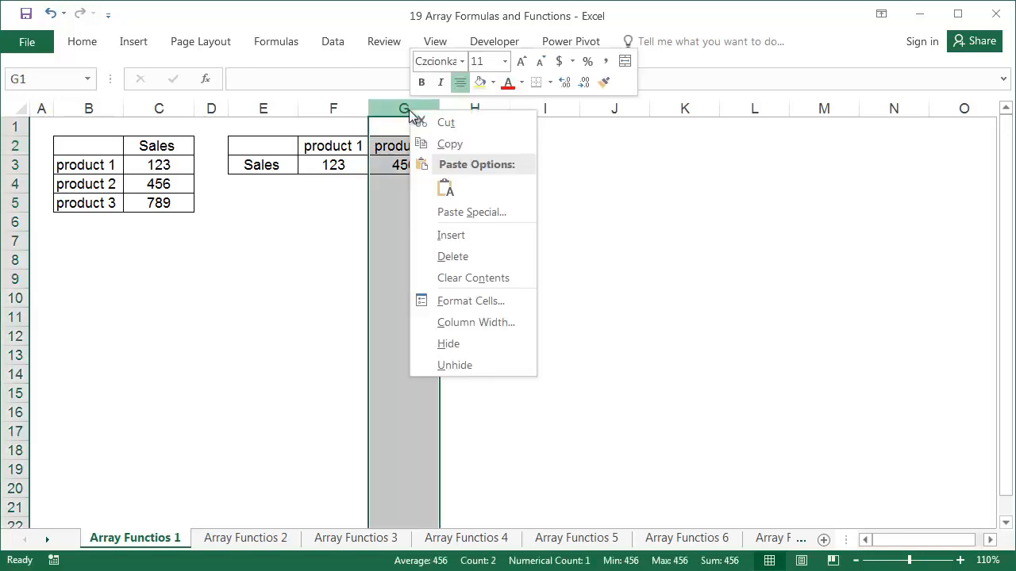
pyautogui.click(445, 234)
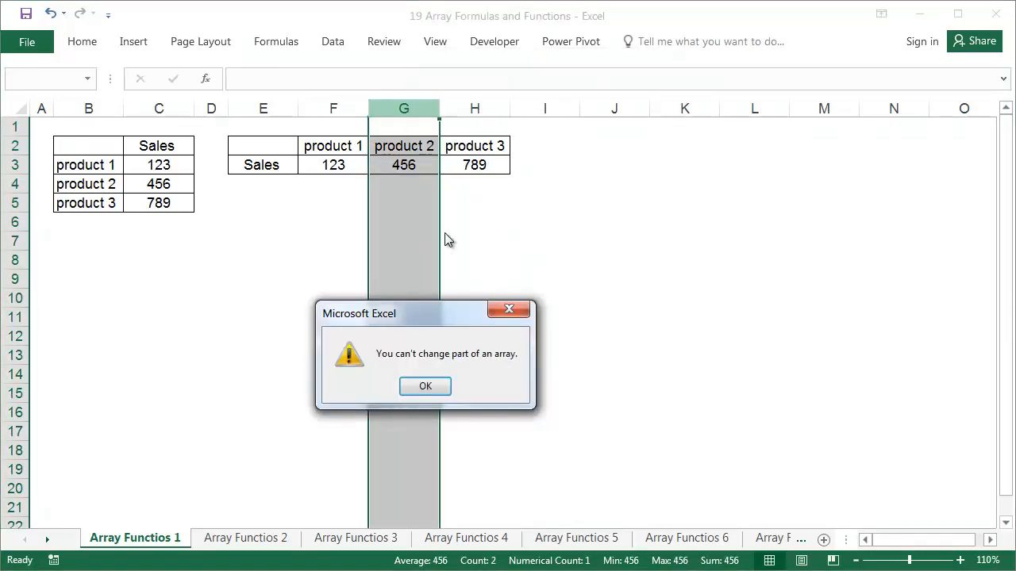
pyautogui.click(424, 386)
# Try to clear cell G3 inside the array and overwrite it with the text dsfsg
pyautogui.click(401, 165)
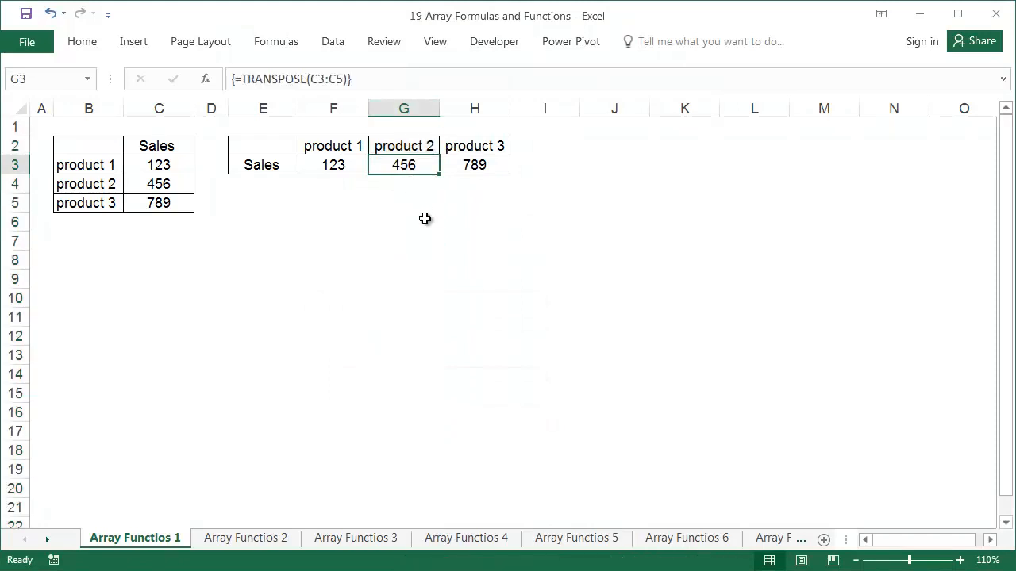
pyautogui.press('Delete')
pyautogui.press('Return')
pyautogui.write('dsfsg')
pyautogui.press('Return')
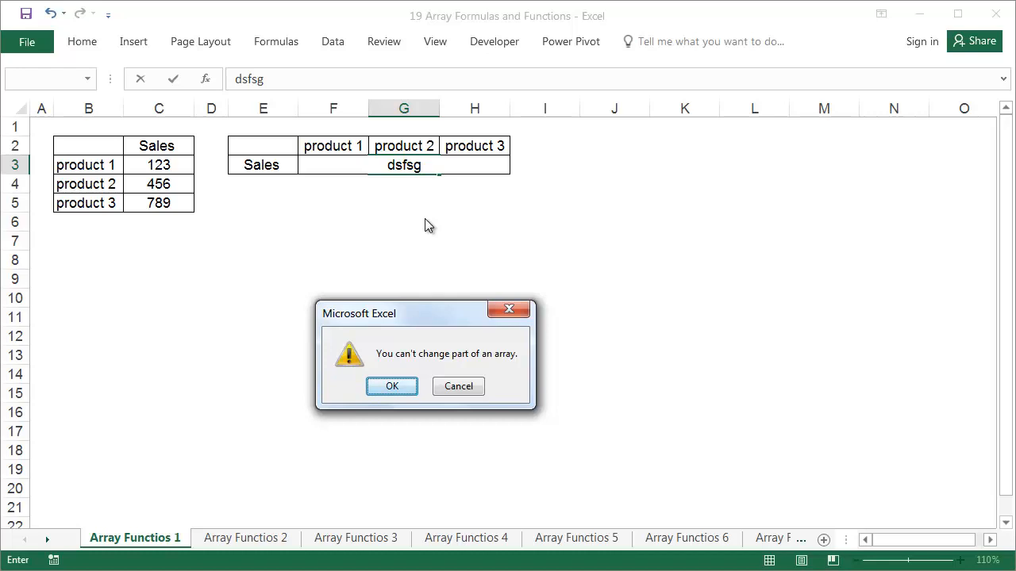
pyautogui.press('Return')
pyautogui.press('Escape')
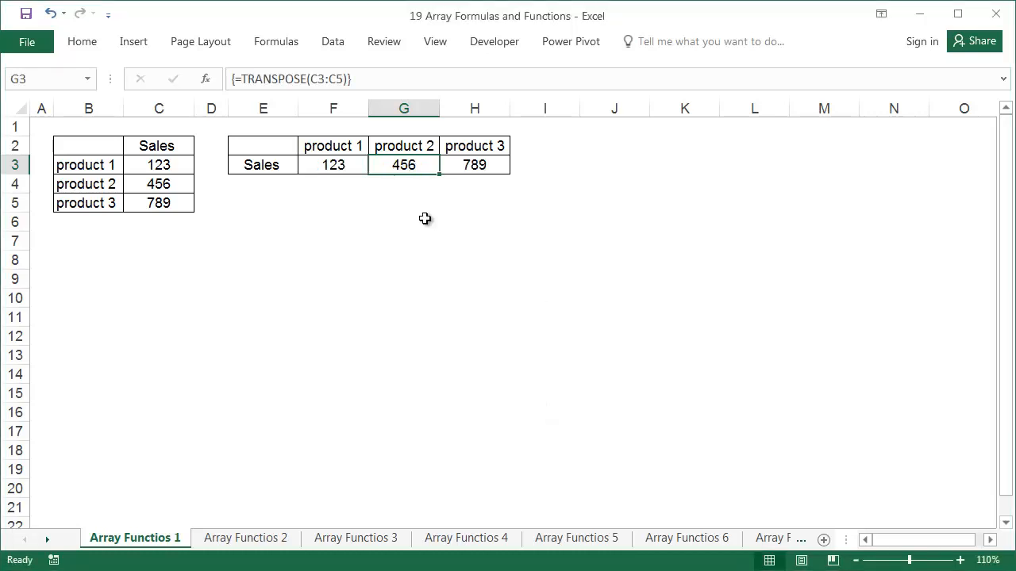
# Delete the whole TRANSPOSE array from F3:H3 at once
pyautogui.moveTo(356, 164); pyautogui.dragTo(446, 164)
pyautogui.press('Delete')
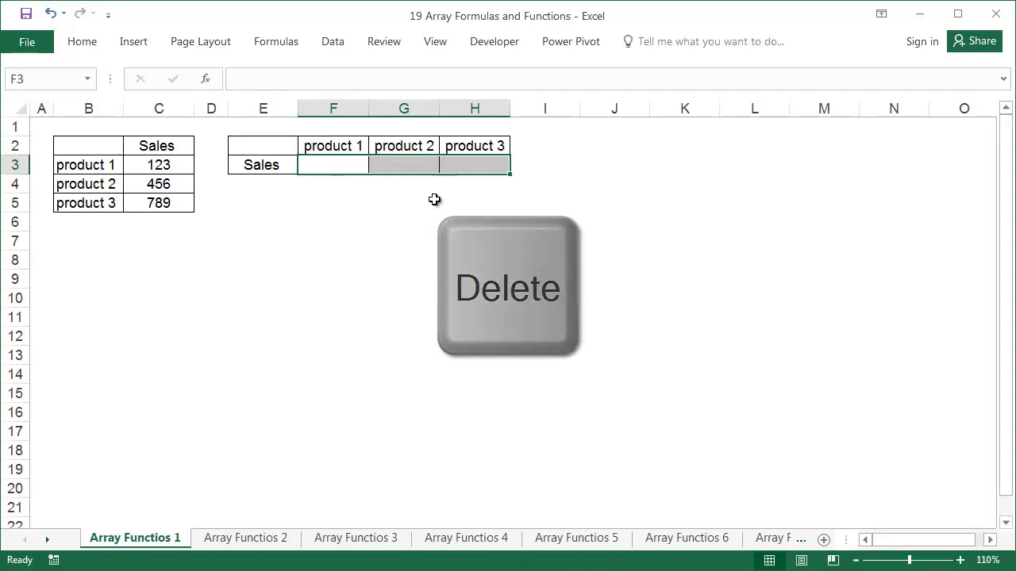
pyautogui.click(394, 218)
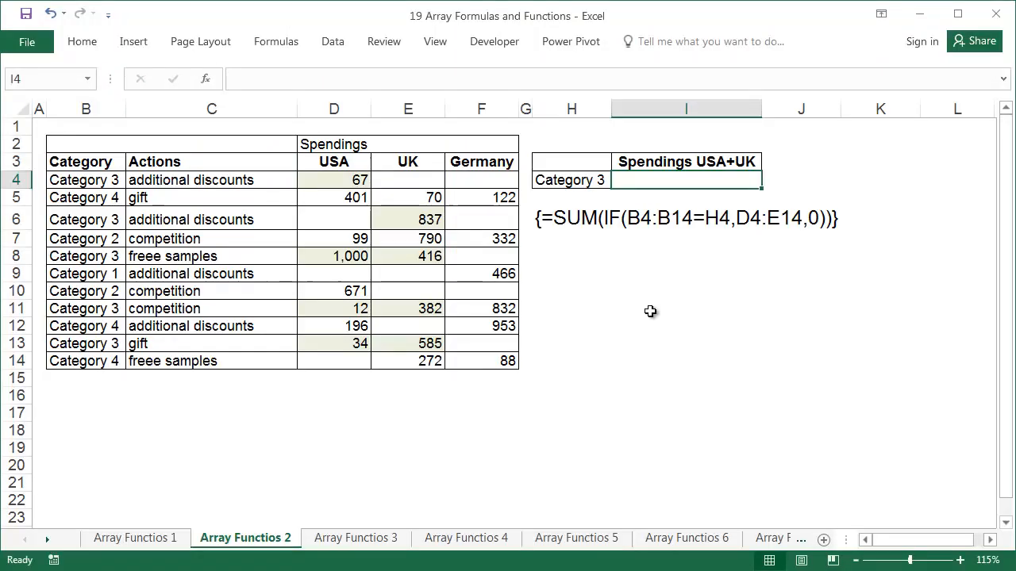
# Enter the array formula =SUM(IF(B4:B14=H4,D4:E14,0)) in I4 to total Category 3 spendings for USA and UK
pyautogui.press('F2')
pyautogui.write('=')
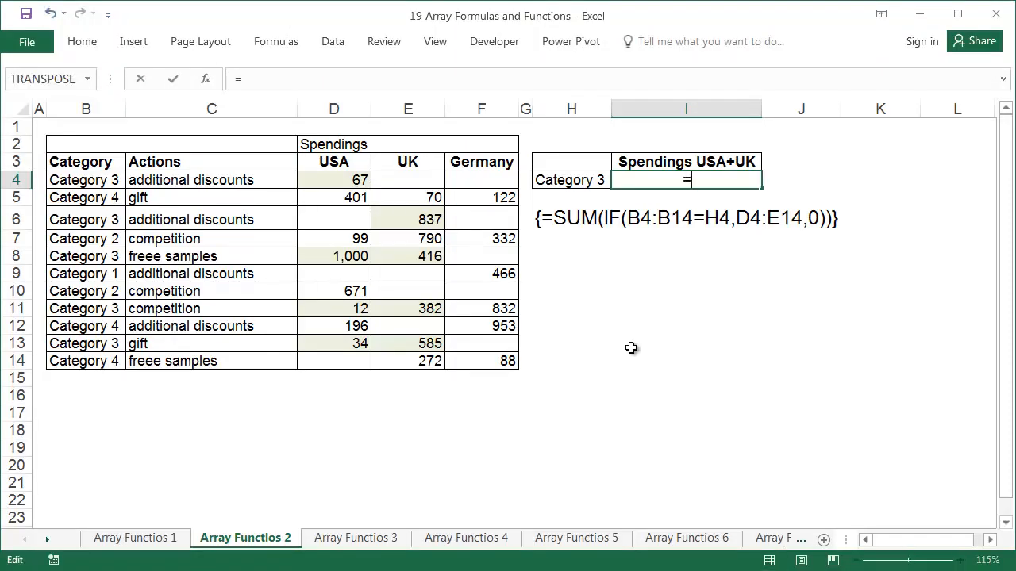
pyautogui.write('sum(')
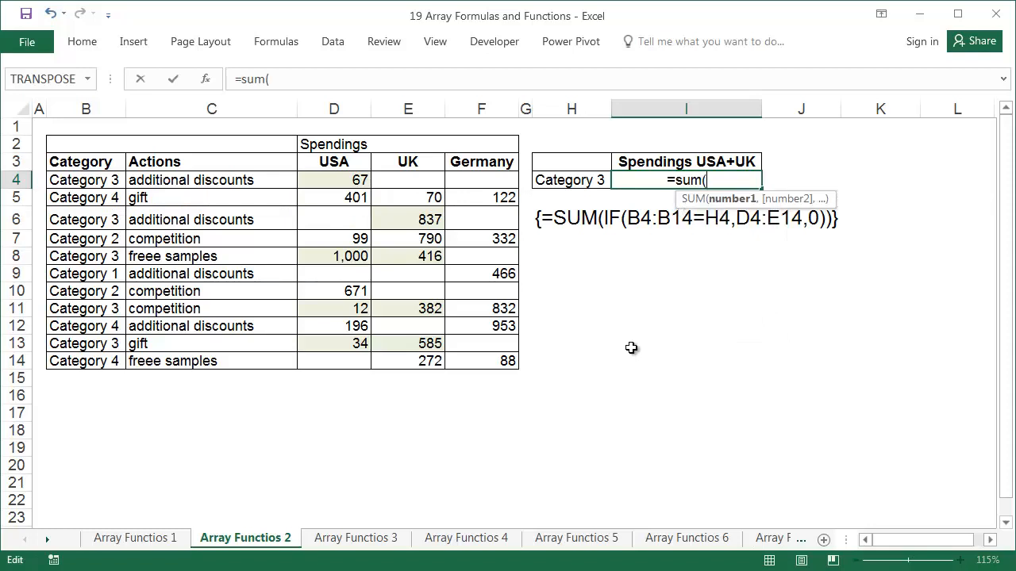
pyautogui.write('if')
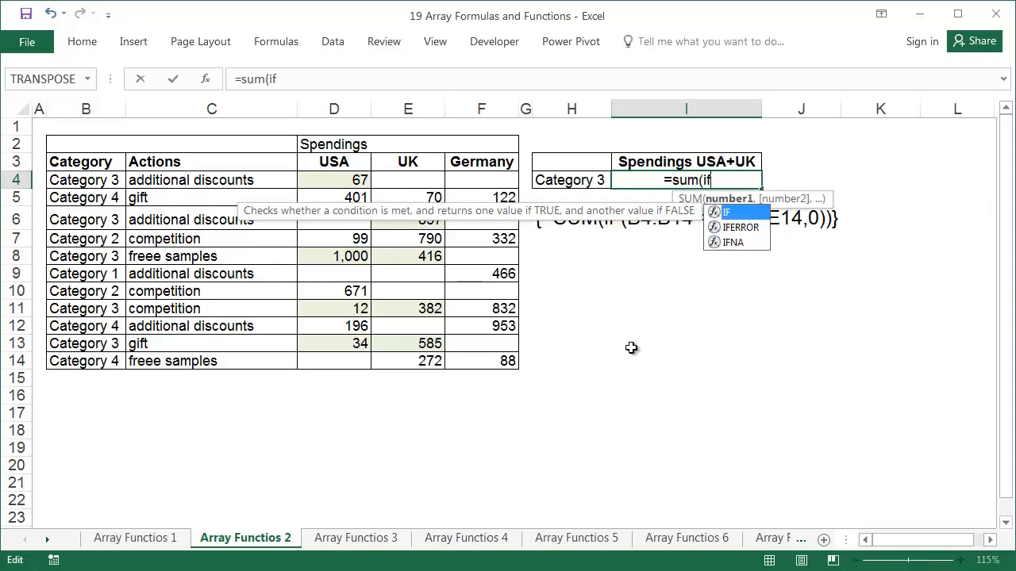
pyautogui.write('(')
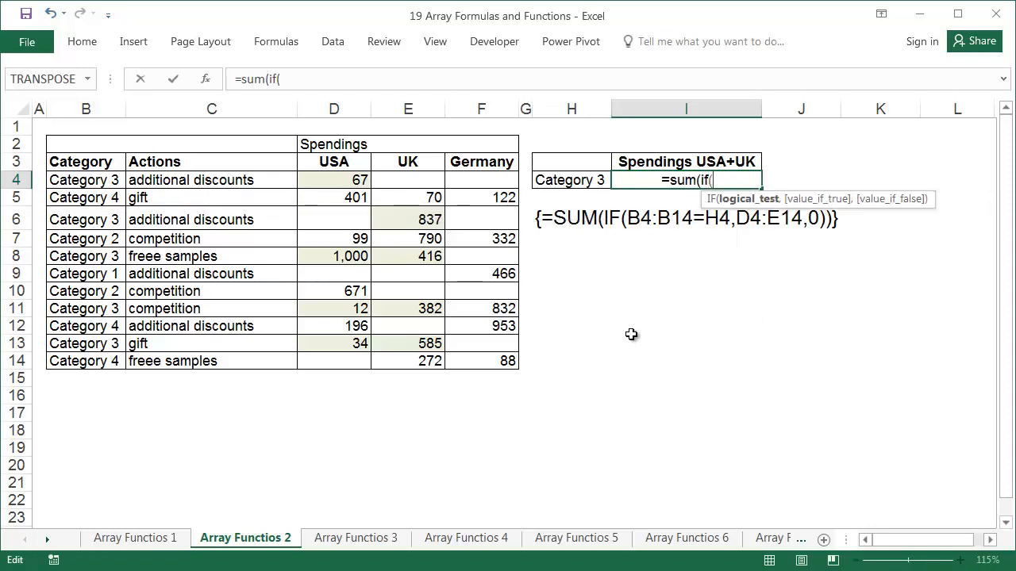
pyautogui.moveTo(94, 181); pyautogui.dragTo(101, 357)
pyautogui.write('=')
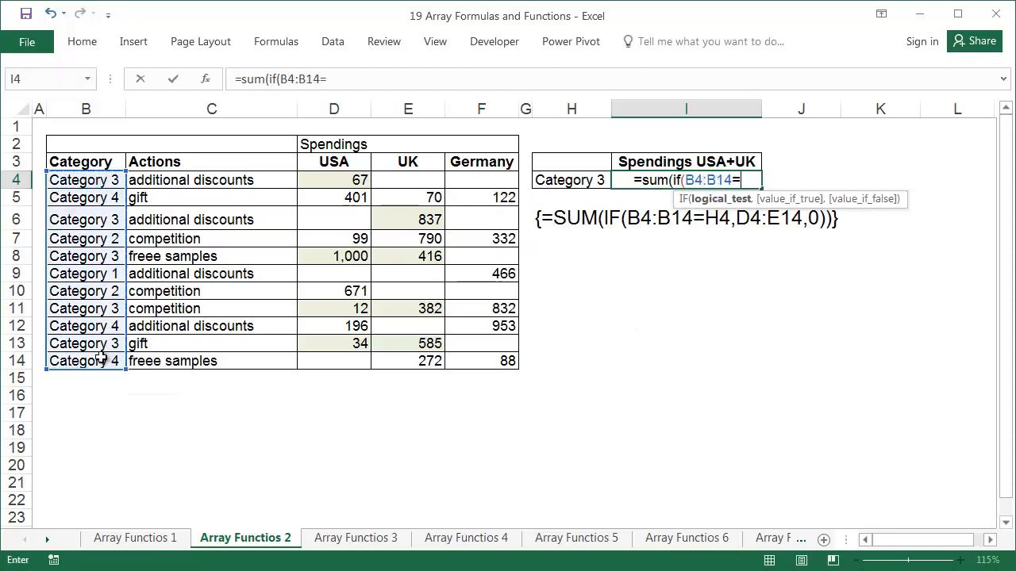
pyautogui.click(577, 183)
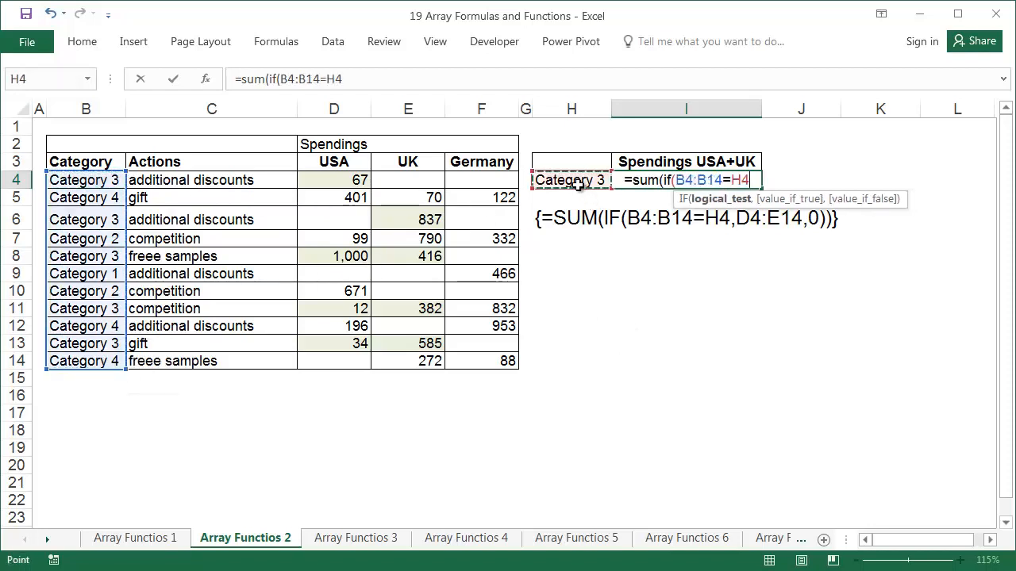
pyautogui.write(',')
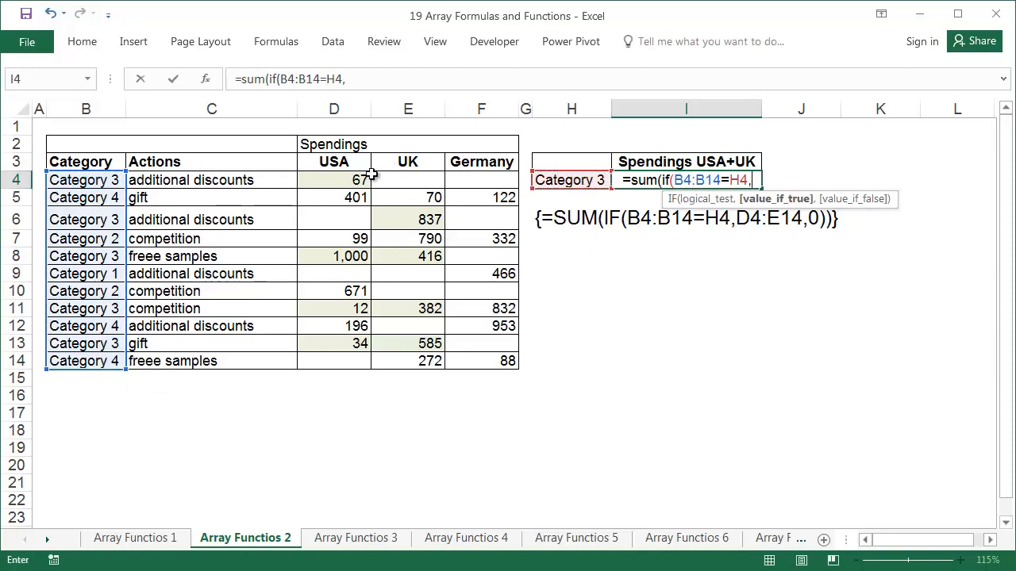
pyautogui.moveTo(369, 178); pyautogui.dragTo(403, 360)
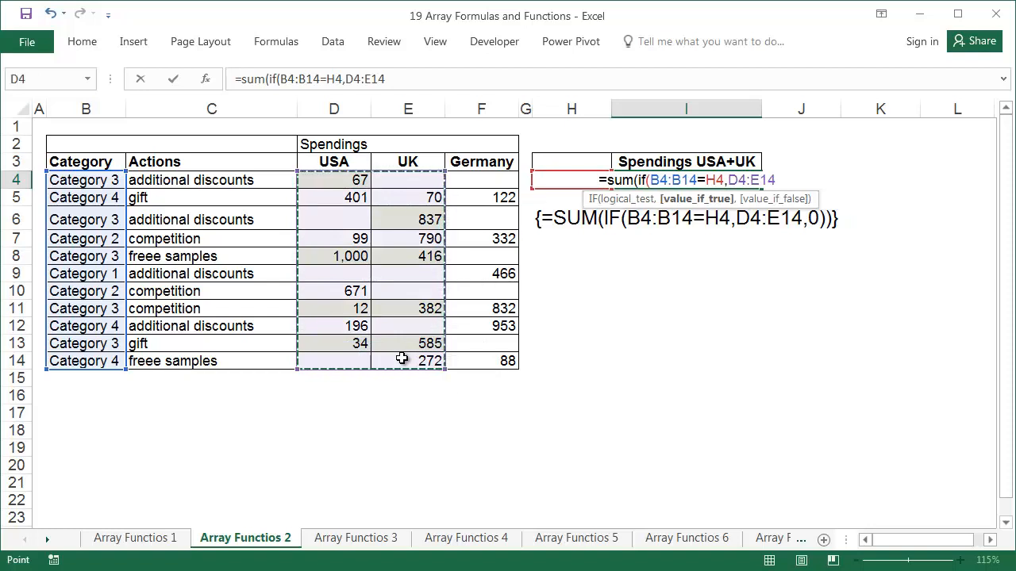
pyautogui.write(',0')
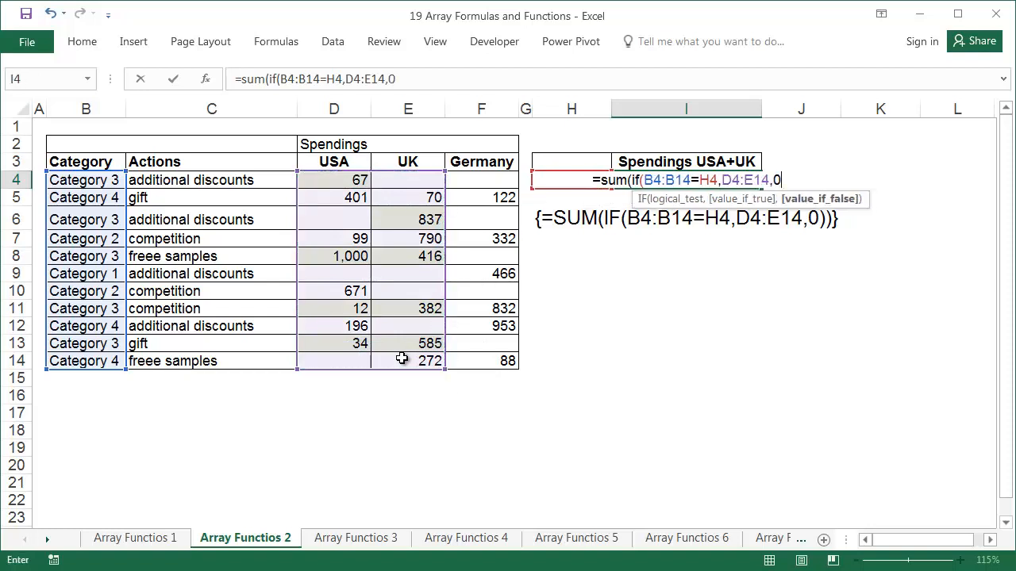
pyautogui.write('))')
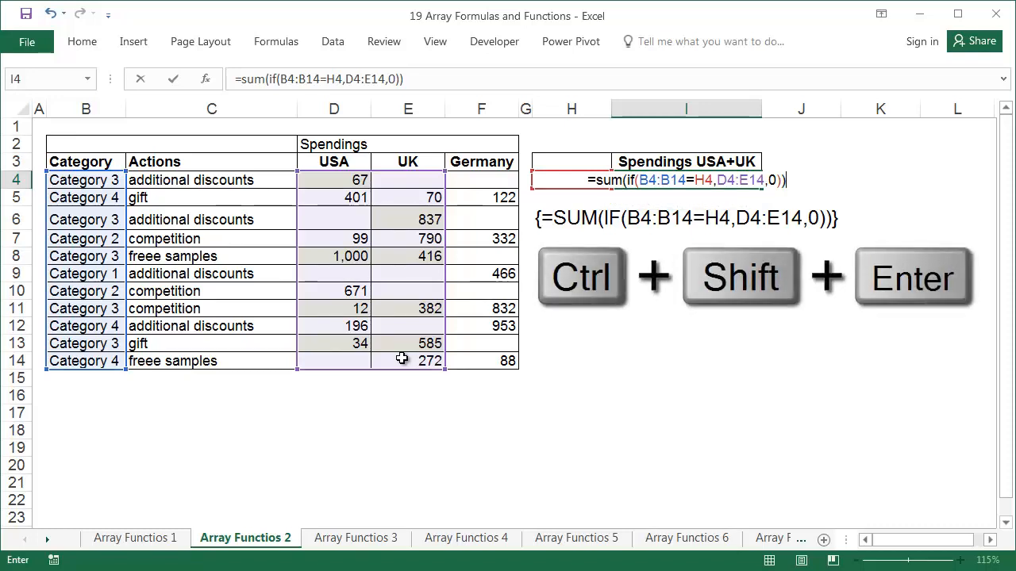
pyautogui.hotkey('ctrl', 'shift', 'Return')
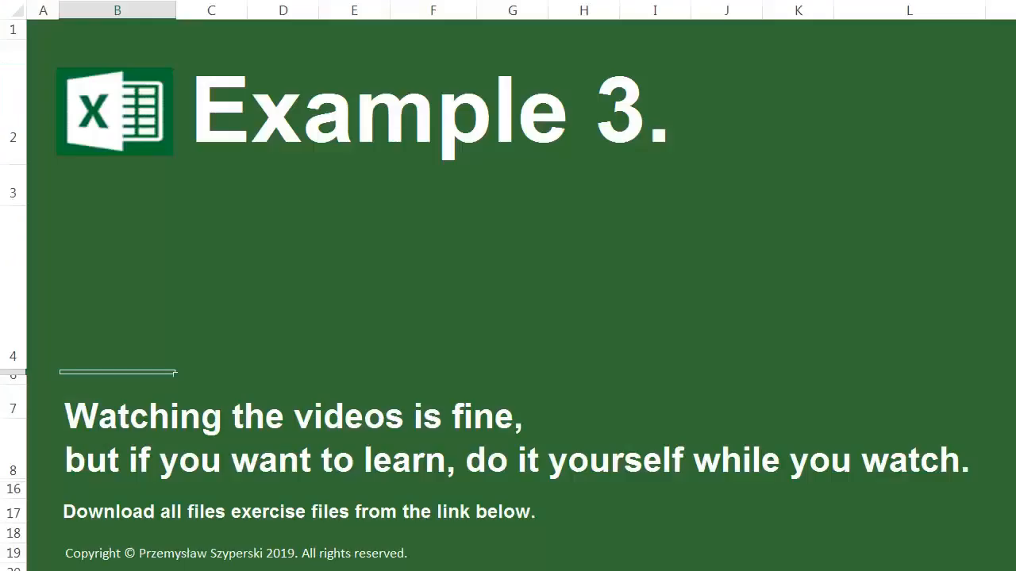
# Start a formula in H5 with =MIN(IF($C$4:$C$34=$G5, using an absolute Category range and a column-locked reference to the category label
pyautogui.click(522, 428)
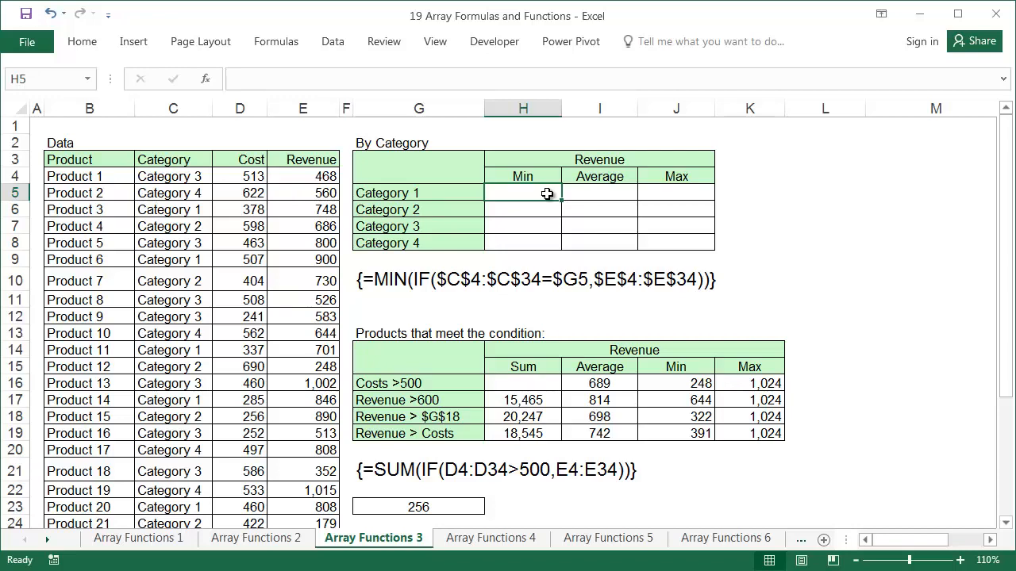
pyautogui.doubleClick(548, 194)
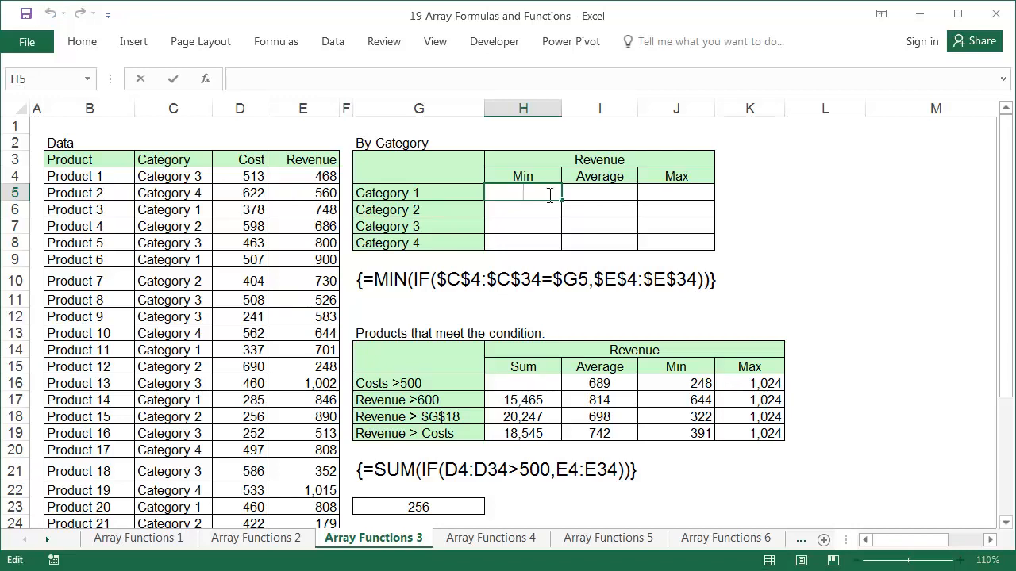
pyautogui.write('=min(')
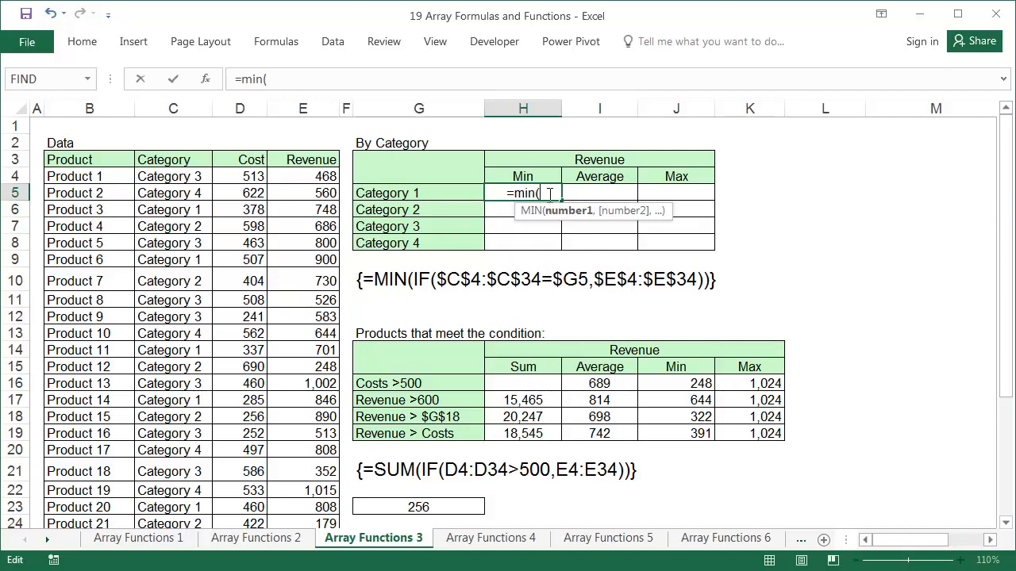
pyautogui.write('if')
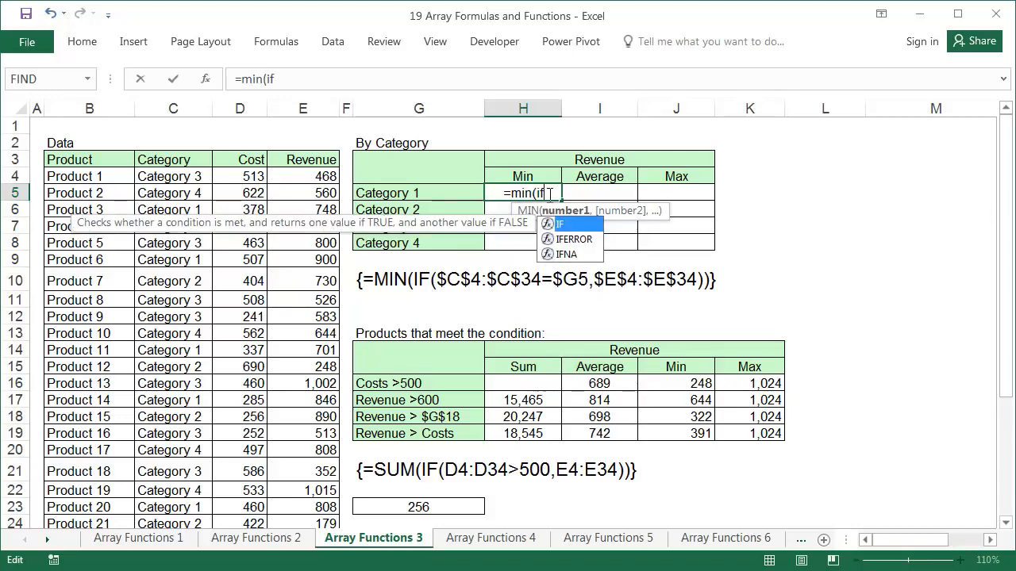
pyautogui.write('(')
pyautogui.click(197, 175)
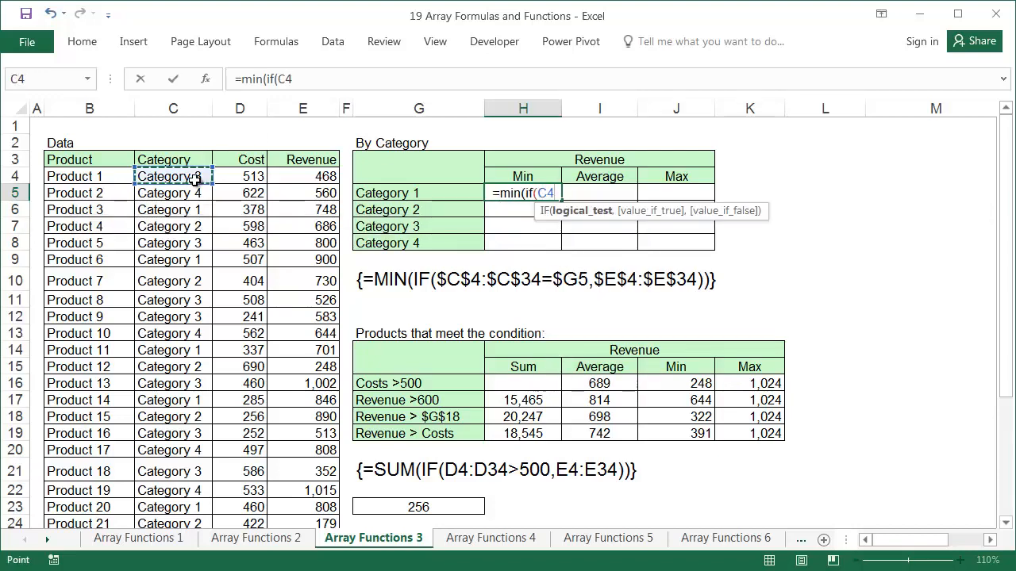
pyautogui.hotkey('ctrl', 'shift', 'Down')
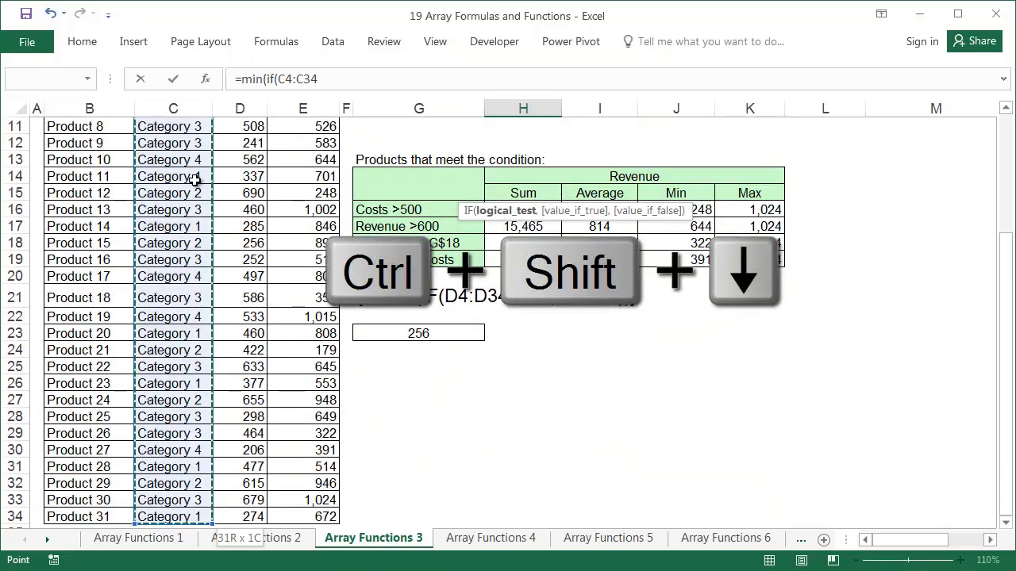
pyautogui.press('F4')
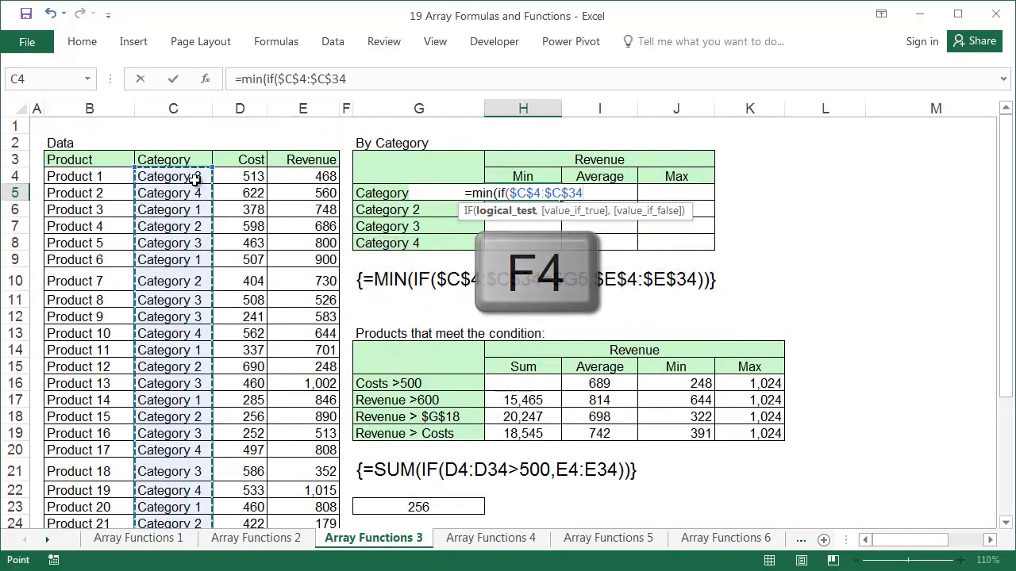
pyautogui.write('=')
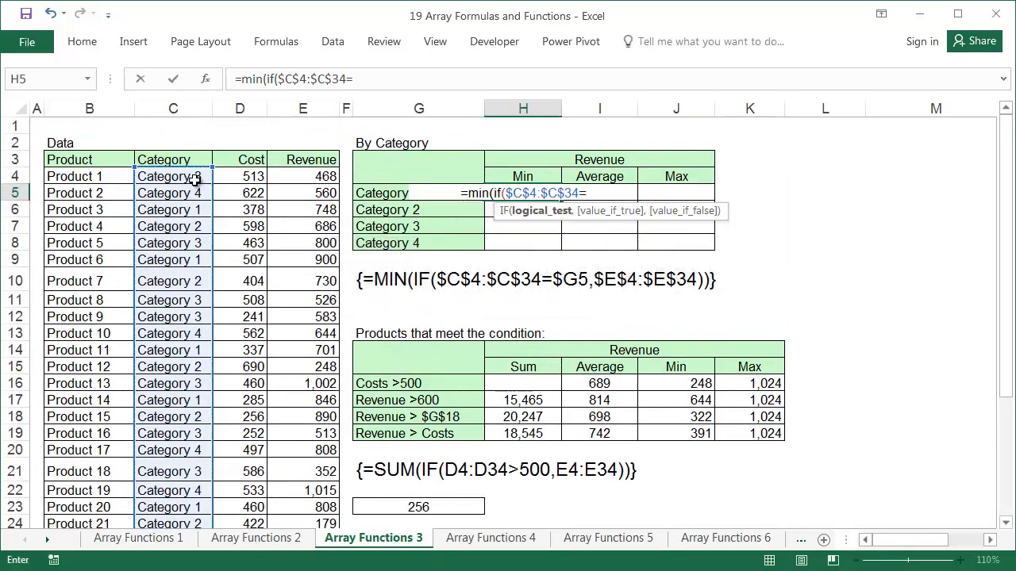
pyautogui.click(362, 192)
pyautogui.press('F4')
pyautogui.press('F4')
pyautogui.press('F4')
pyautogui.press('F4')
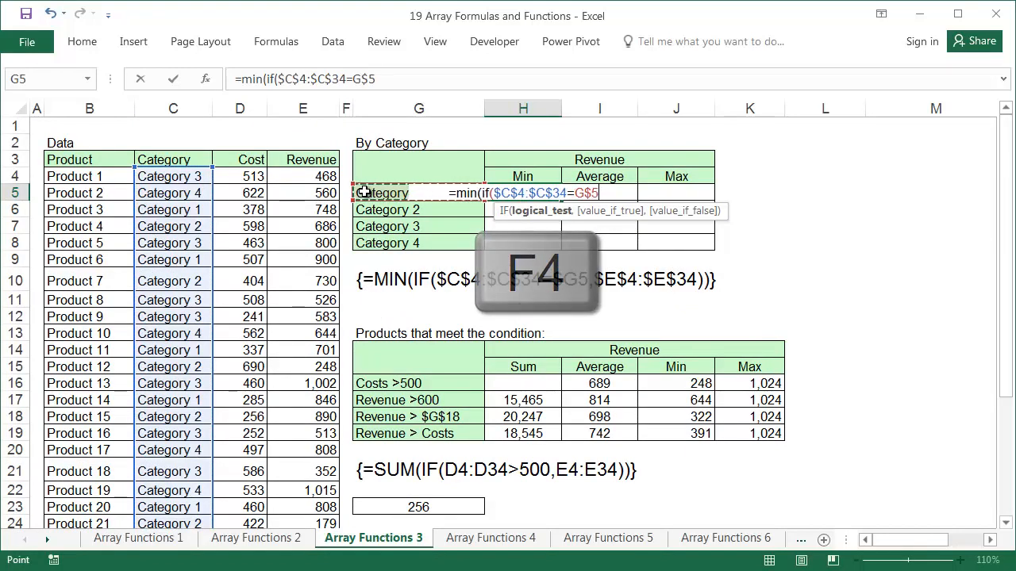
pyautogui.write(',')
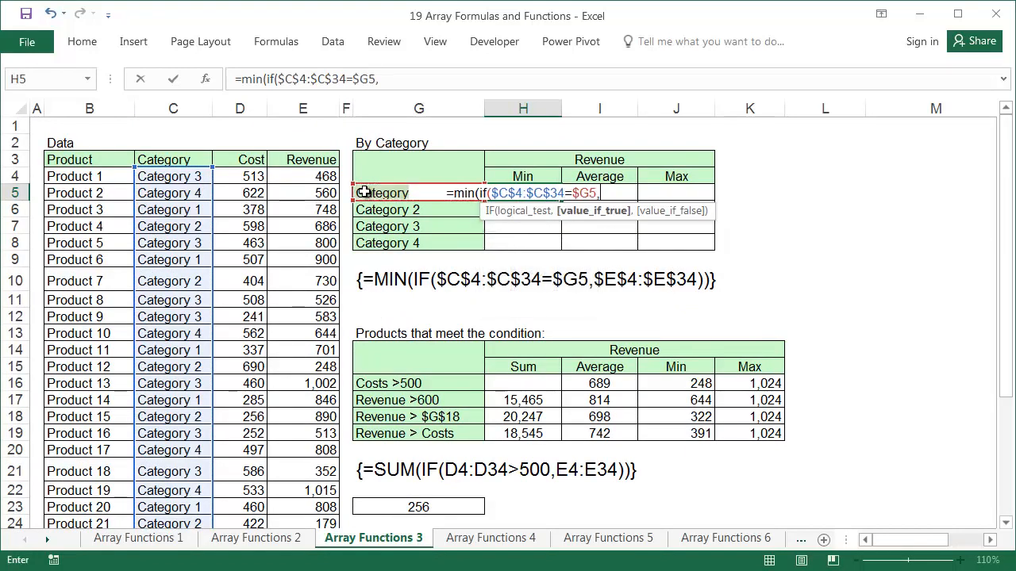
# Complete the H5 formula with the absolute Revenue range $E$4:$E$34 and enter it as an array formula
pyautogui.click(320, 177)
pyautogui.hotkey('ctrl', 'shift', 'Down')
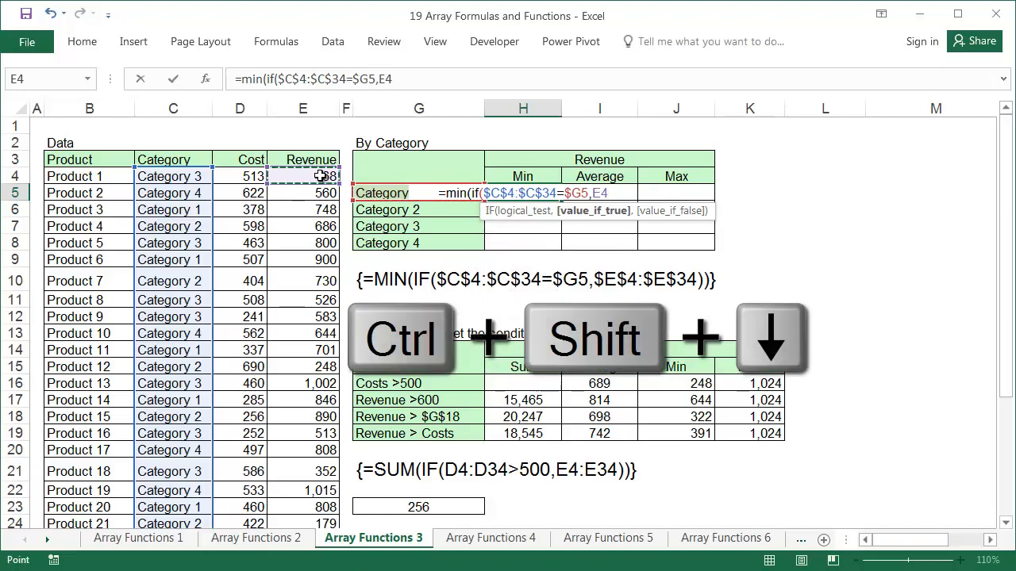
pyautogui.hotkey('ctrl', 'shift', 'Down')
pyautogui.press('F4')
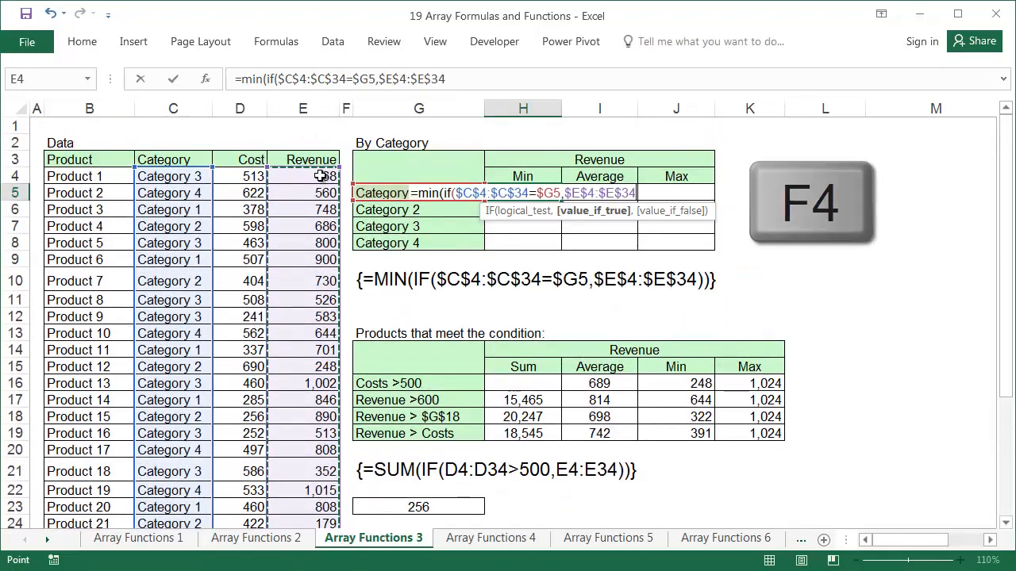
pyautogui.write('))')
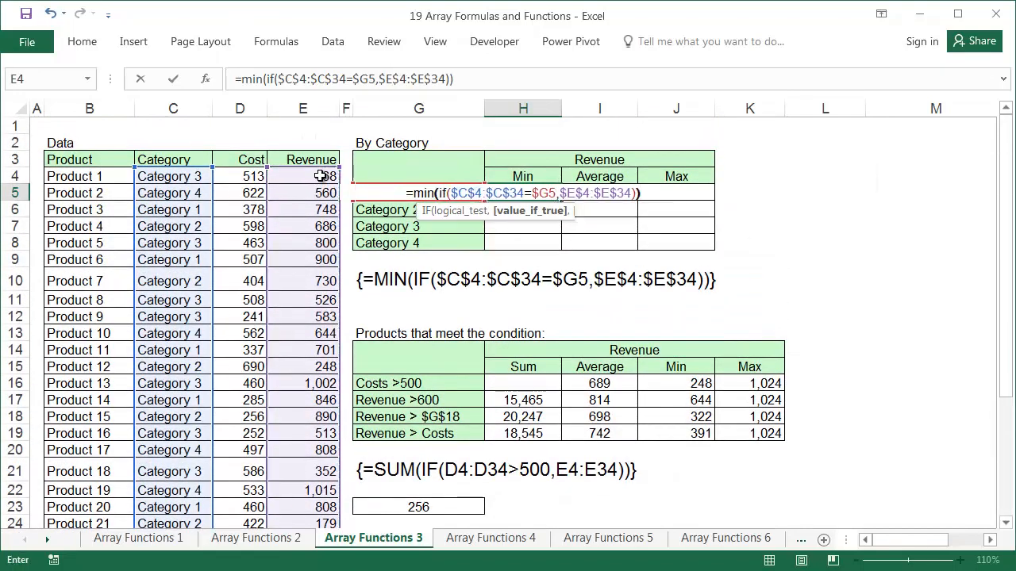
pyautogui.hotkey('ctrl', 'shift', 'Return')
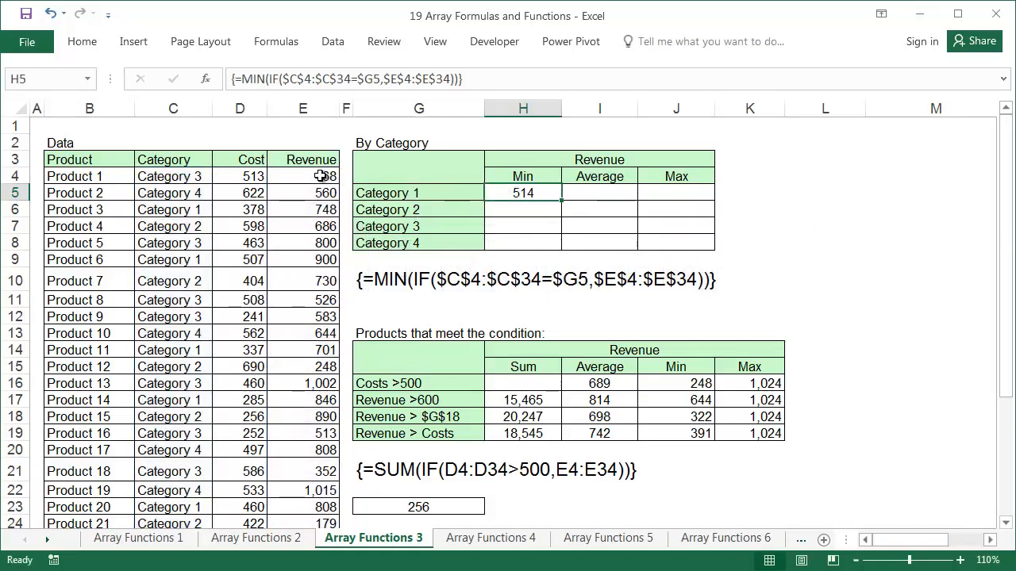
# Fill the H5 formula across H5:J8 and replace min with average in all formulas of the Average column, I5:I8
pyautogui.moveTo(561, 201)
pyautogui.mouseDown()
pyautogui.moveTo(556, 246)
pyautogui.moveTo(711, 250)
pyautogui.mouseUp()
pyautogui.moveTo(611, 193); pyautogui.dragTo(609, 242)
pyautogui.hotkey('ctrl', 'h')
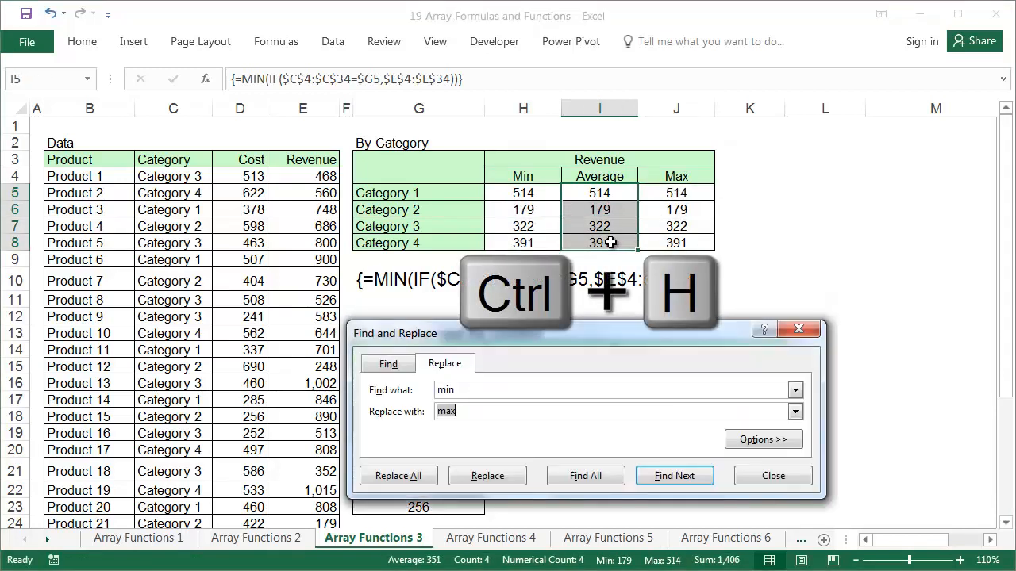
pyautogui.write('a')
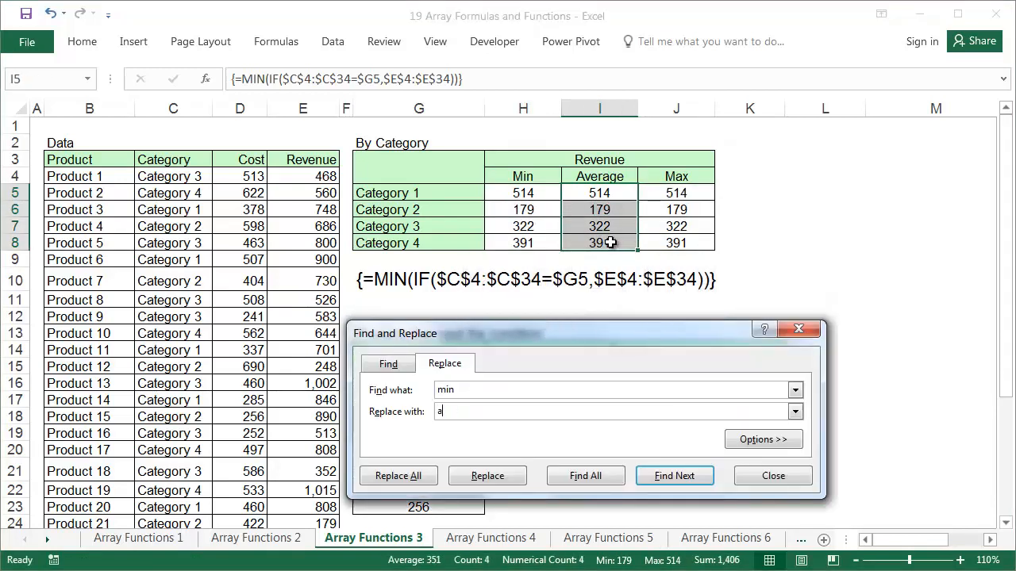
pyautogui.write('verage')
pyautogui.click(429, 474)
# Replace min with max in all formulas of the Max column, J5:J8, and close Find and Replace
pyautogui.moveTo(671, 192); pyautogui.dragTo(669, 236)
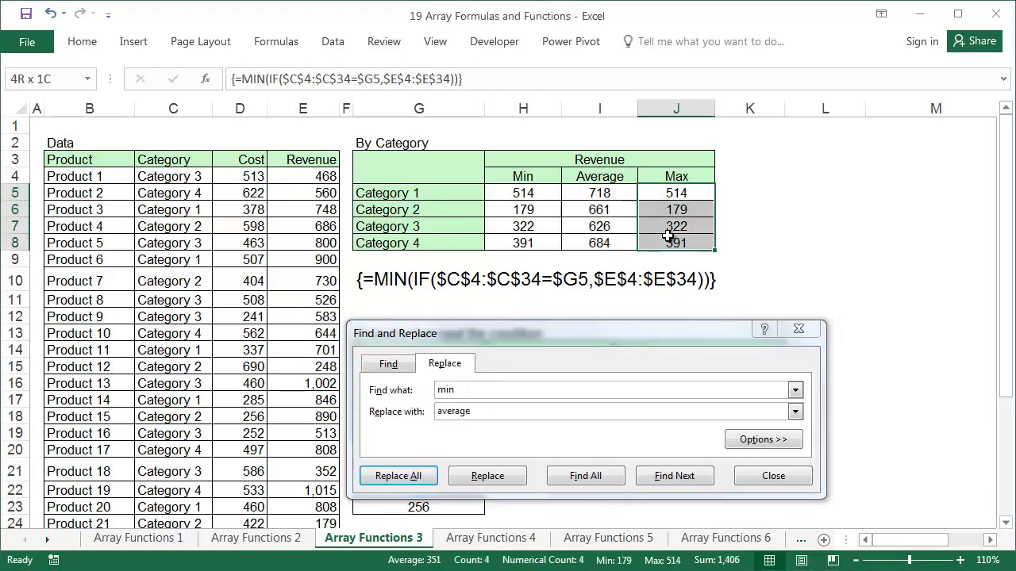
pyautogui.click(487, 410)
pyautogui.moveTo(488, 410); pyautogui.dragTo(325, 410)
pyautogui.write('ma')
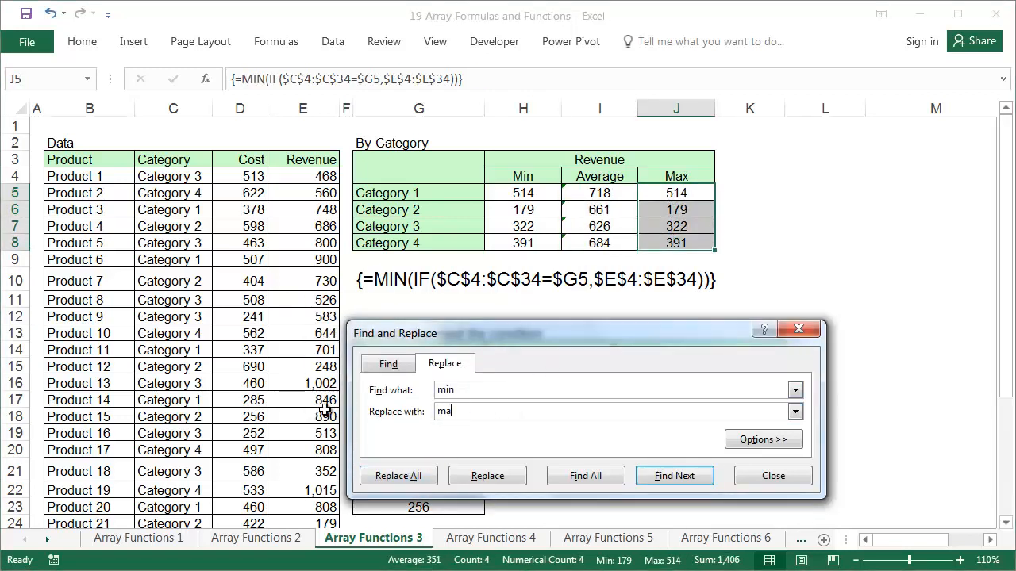
pyautogui.write('x')
pyautogui.click(427, 476)
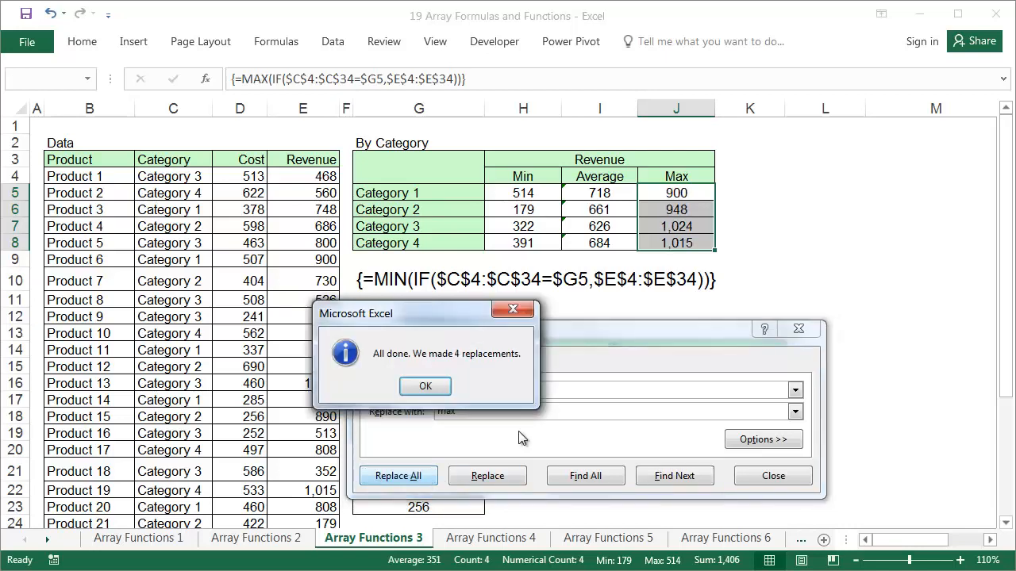
pyautogui.click(427, 388)
pyautogui.click(774, 477)
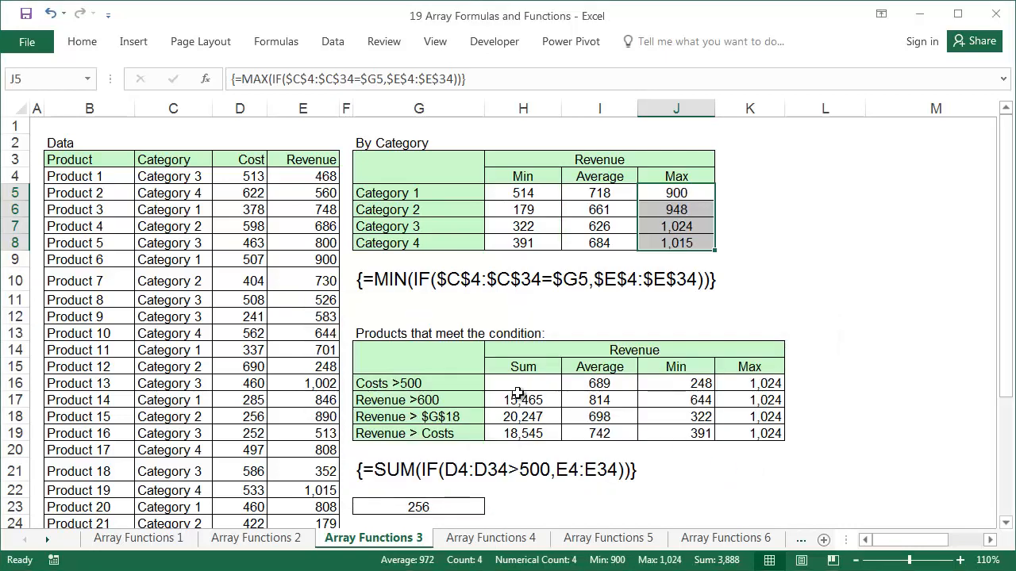
# Enter the array formula =SUM(IF(D4:D34>500,E4:E34)) in H16 to total revenue for products with costs above 500
pyautogui.click(516, 383)
pyautogui.doubleClick(516, 383)
pyautogui.write('=')
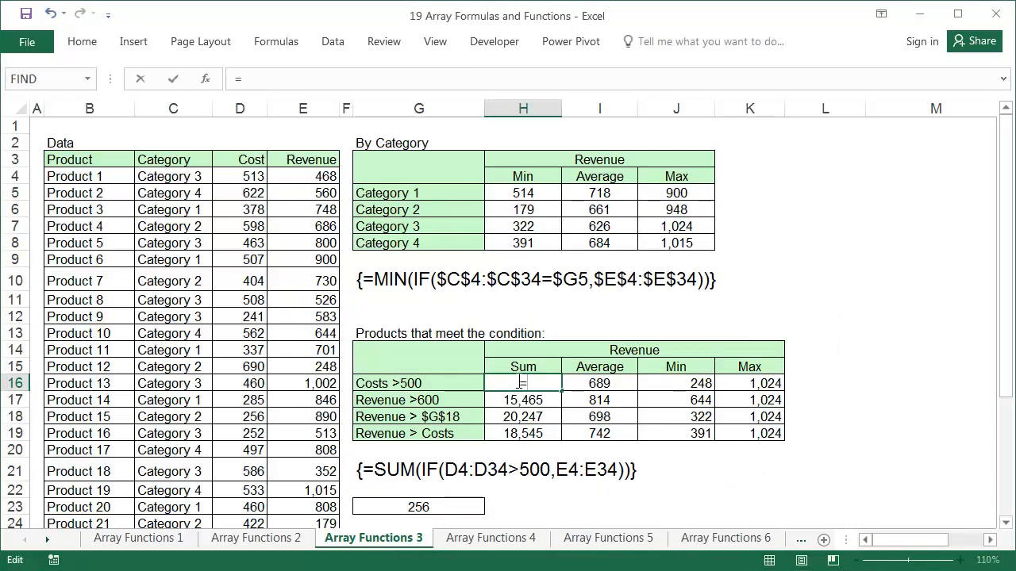
pyautogui.write('sum(if')
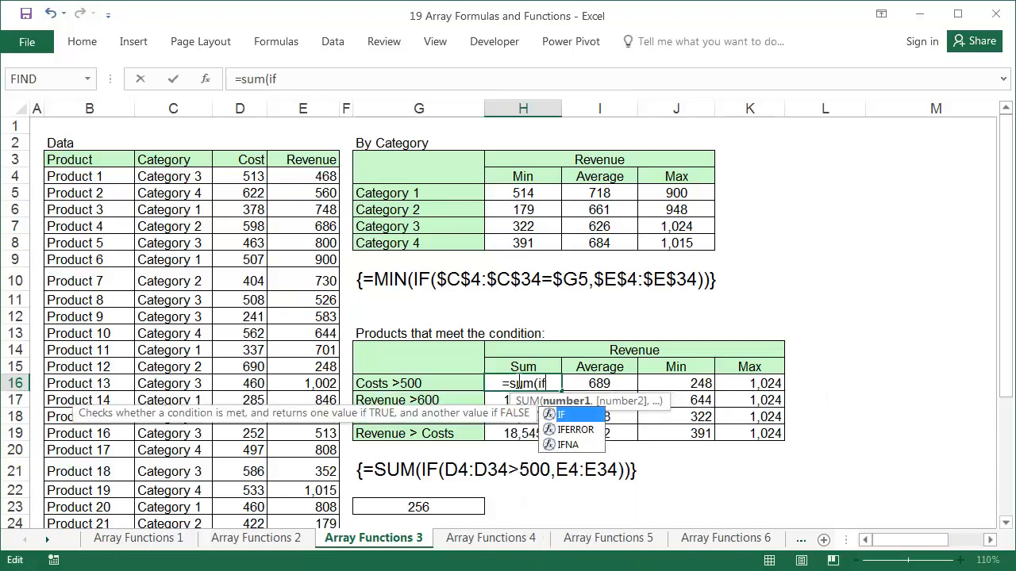
pyautogui.write('(')
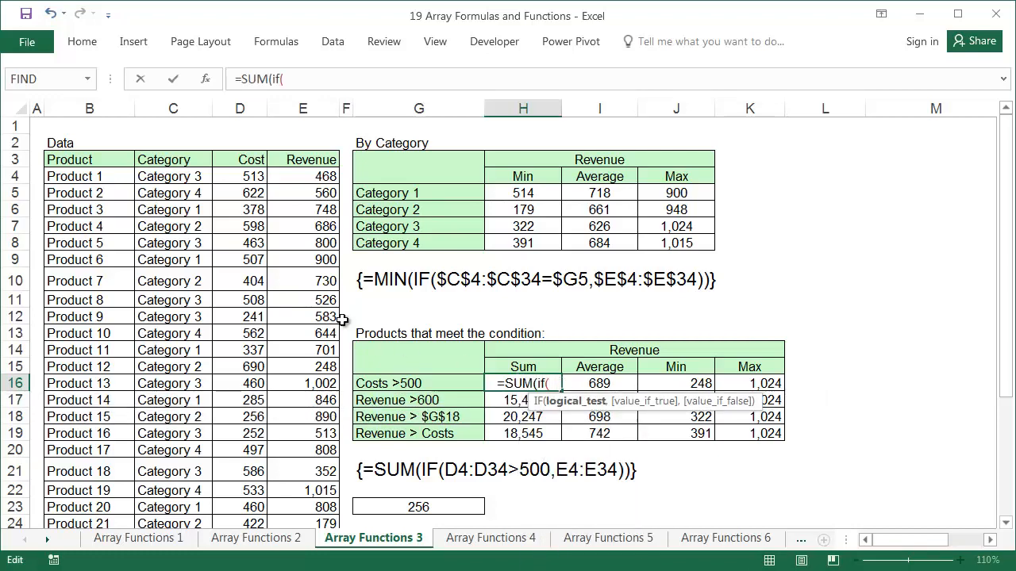
pyautogui.click(251, 176)
pyautogui.hotkey('ctrl', 'shift', 'Down')
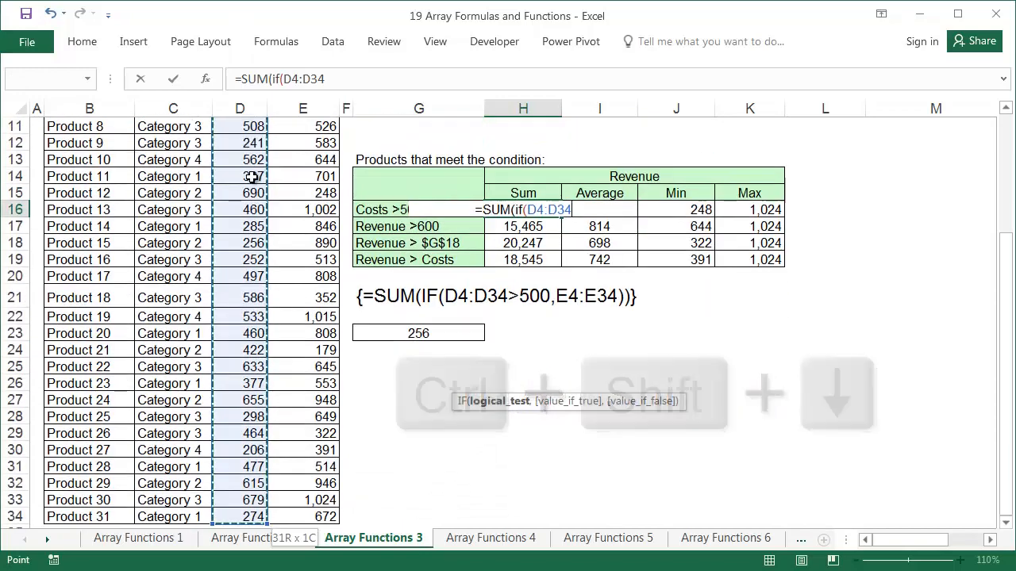
pyautogui.write('>500')
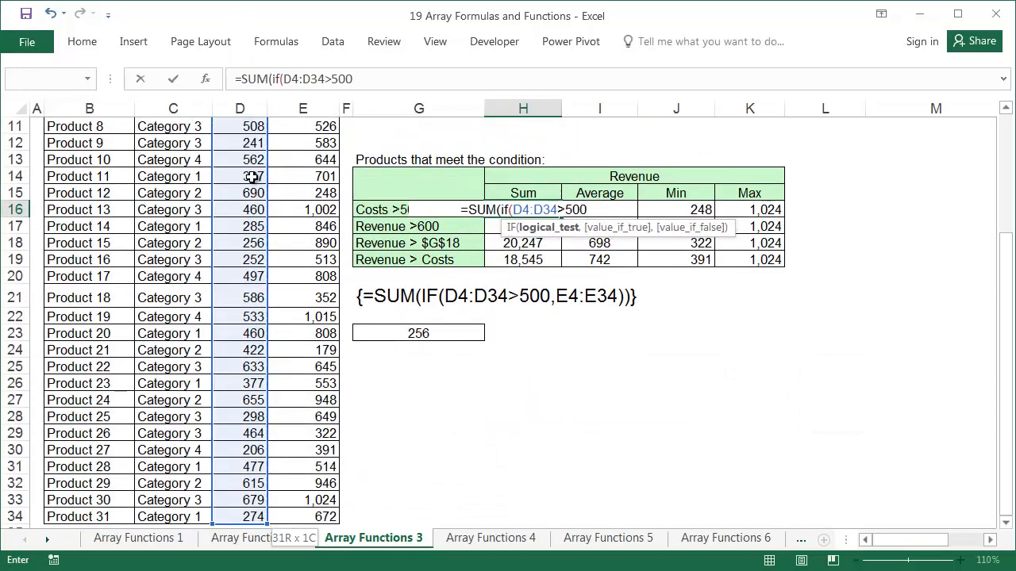
pyautogui.write(',')
pyautogui.scroll(3, 206, 167)
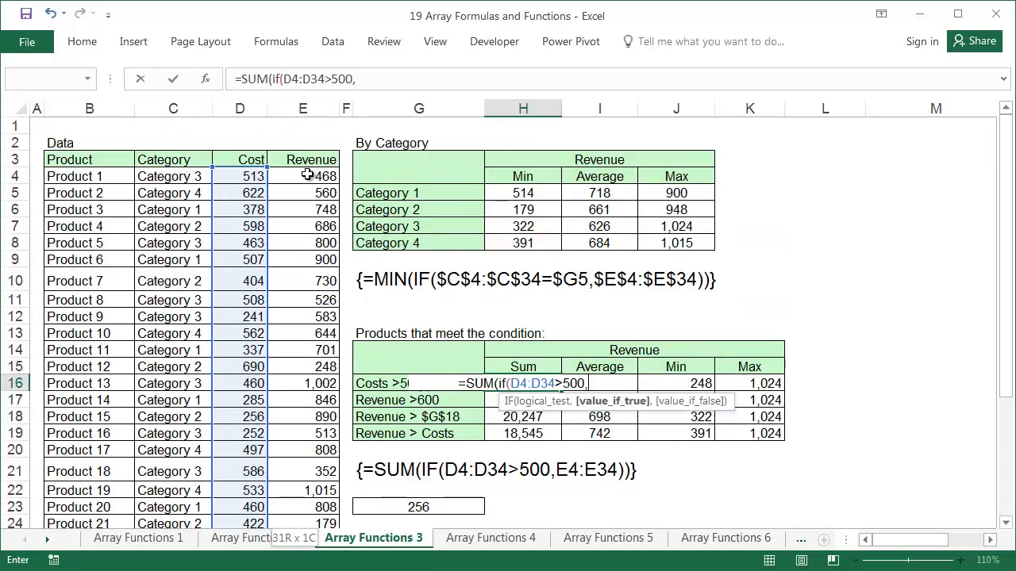
pyautogui.click(308, 175)
pyautogui.hotkey('ctrl', 'shift', 'Down')
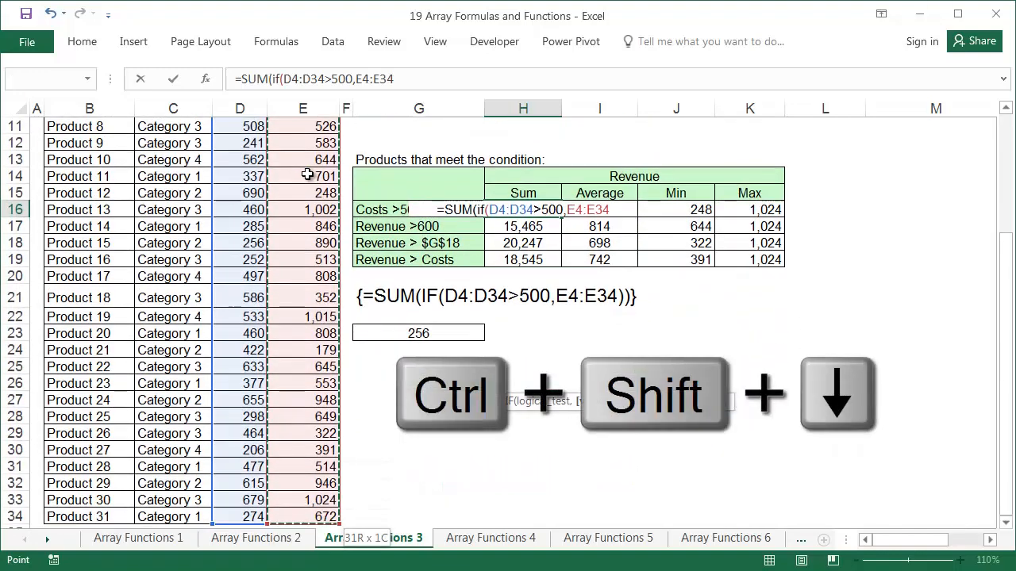
pyautogui.write('))')
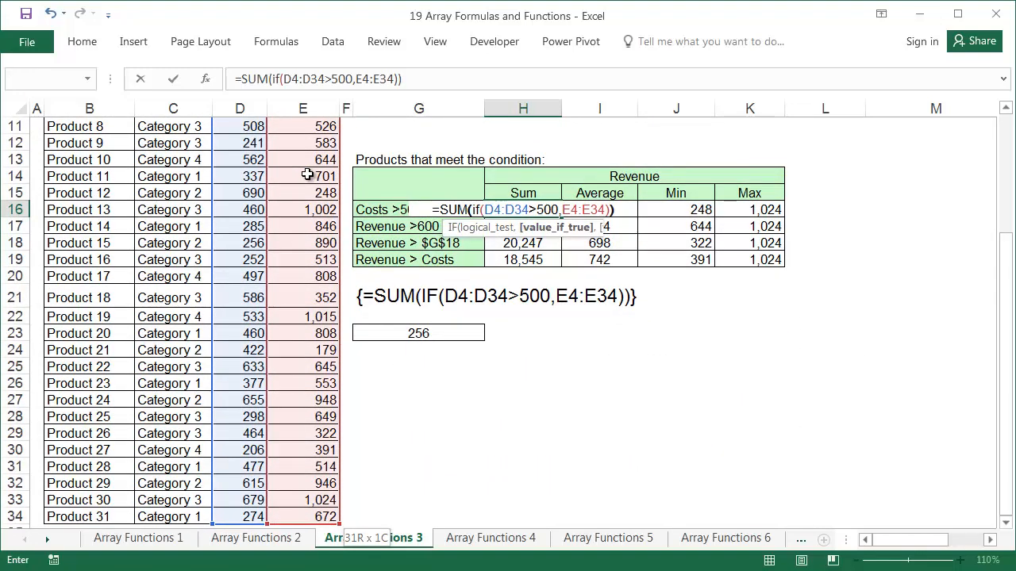
pyautogui.hotkey('ctrl', 'shift', 'Return')
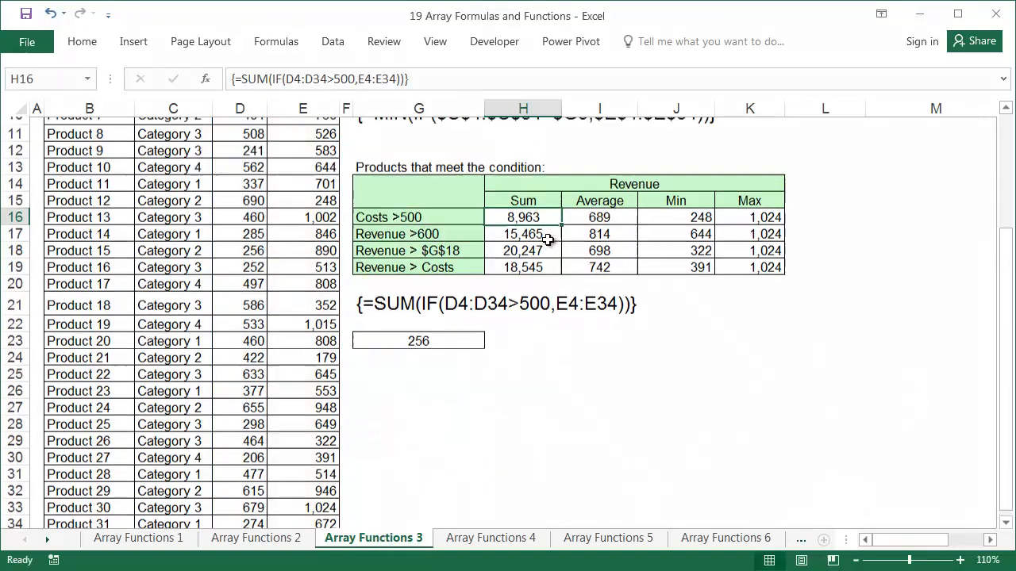
# Examine the Sum array formulas in H17, H18 and H19 one after another, confirming each again as an array formula
pyautogui.scroll(4, 543, 254)
pyautogui.doubleClick(531, 399)
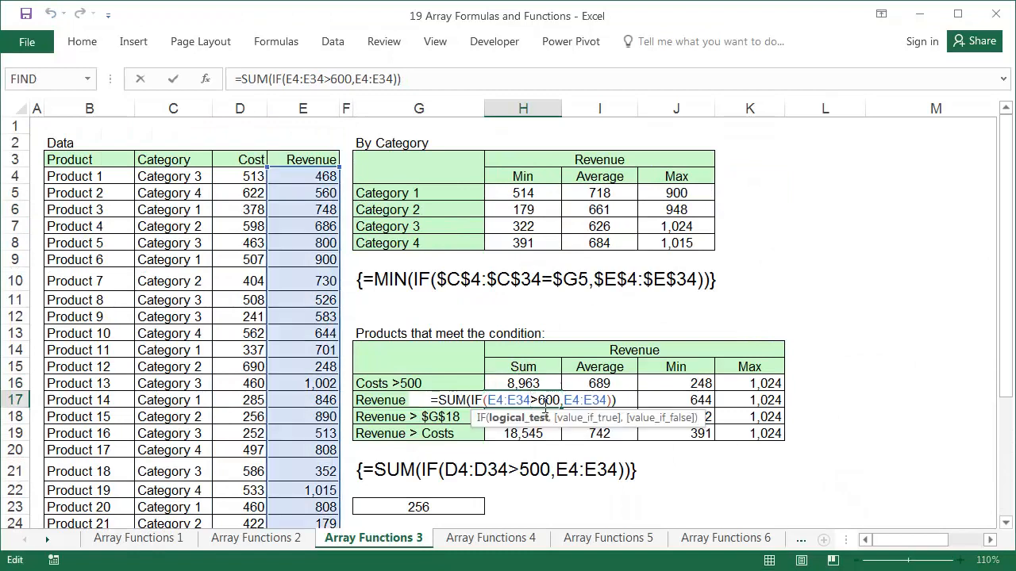
pyautogui.hotkey('ctrl', 'shift', 'Return')
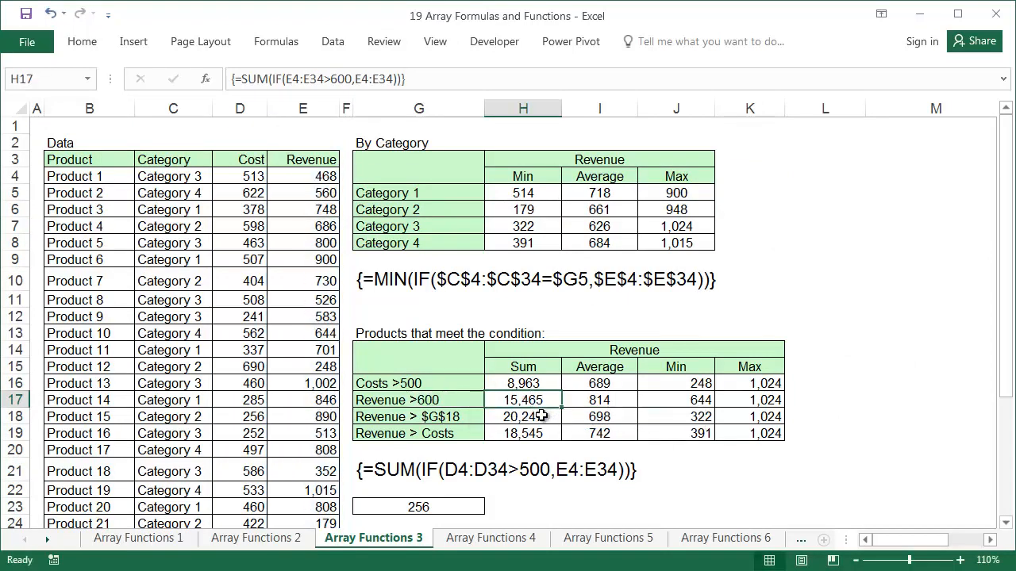
pyautogui.doubleClick(540, 416)
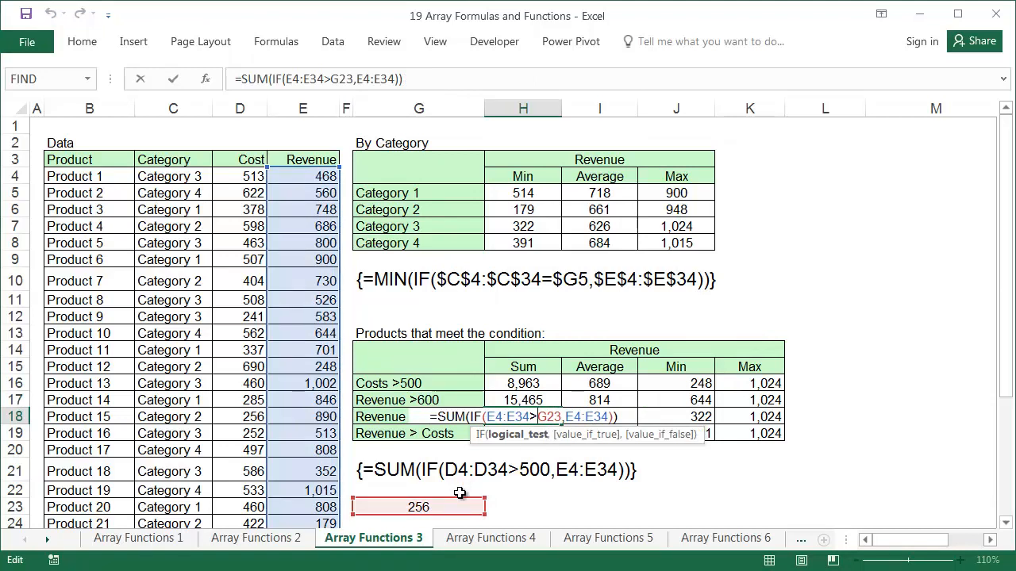
pyautogui.hotkey('ctrl', 'shift', 'Return')
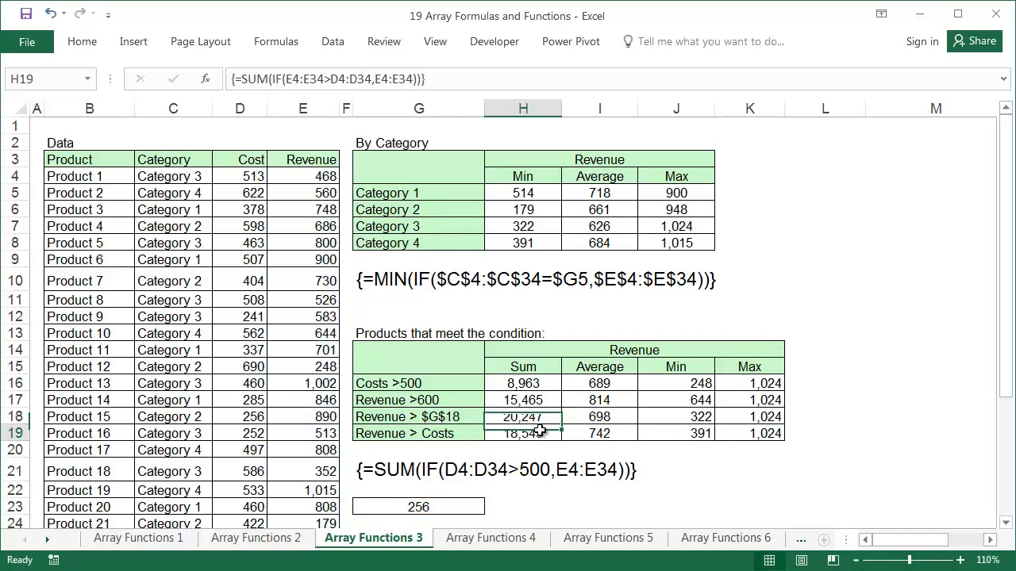
pyautogui.doubleClick(539, 433)
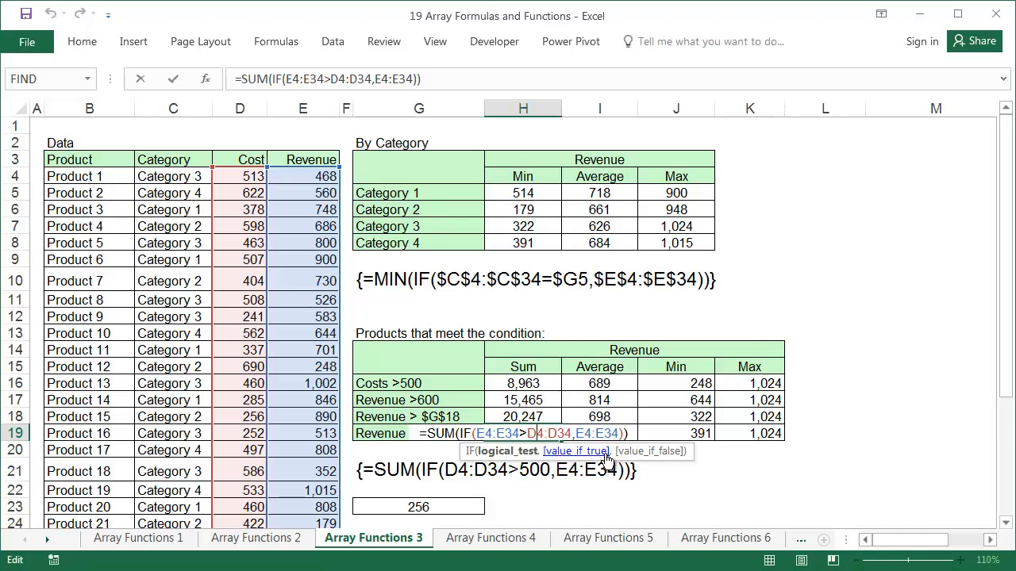
pyautogui.hotkey('ctrl', 'shift', 'Return')
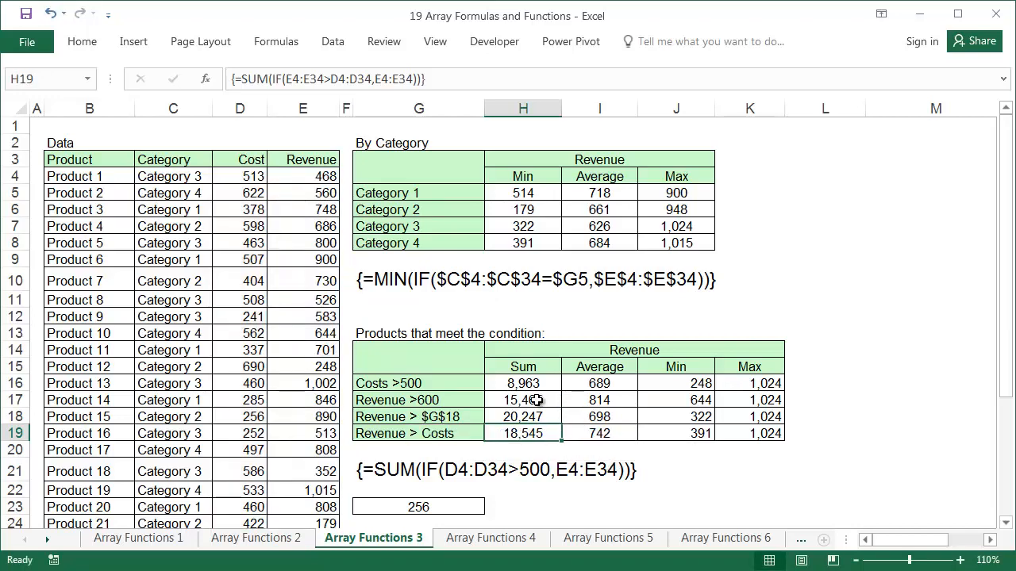
# Examine the Sum formulas for Revenue > $G$18 in H18 and Revenue > Costs in H19, confirming each as an array formula
pyautogui.click(533, 410)
pyautogui.press('F2')
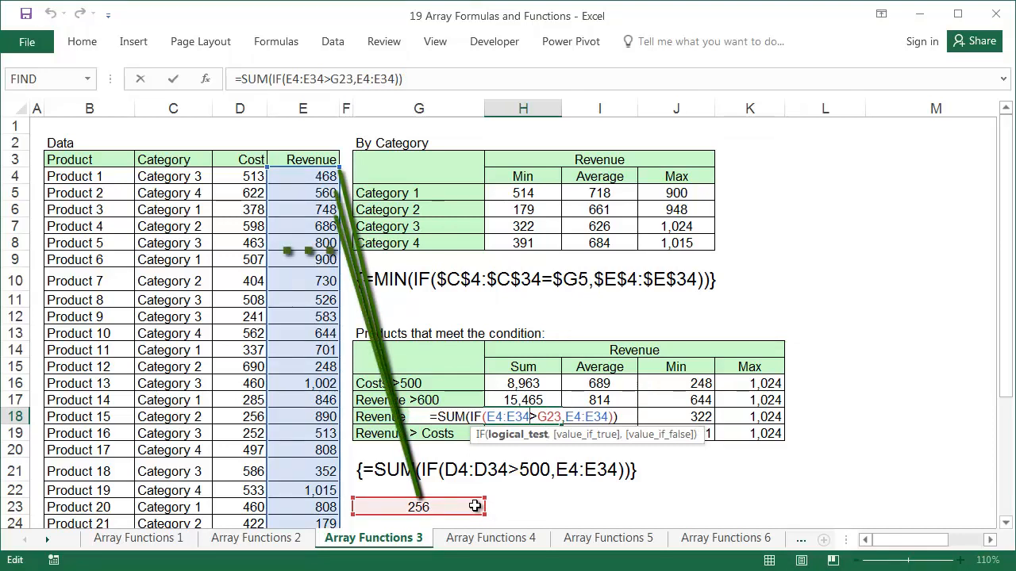
pyautogui.hotkey('ctrl', 'shift', 'Return')
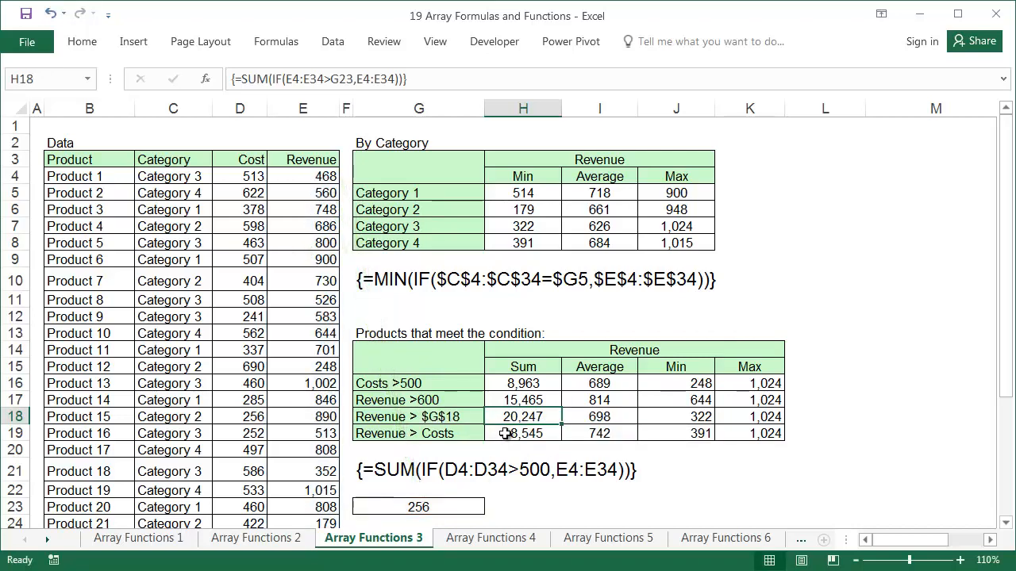
pyautogui.press('Down')
pyautogui.press('F2')
pyautogui.scroll(-4, 347, 402)
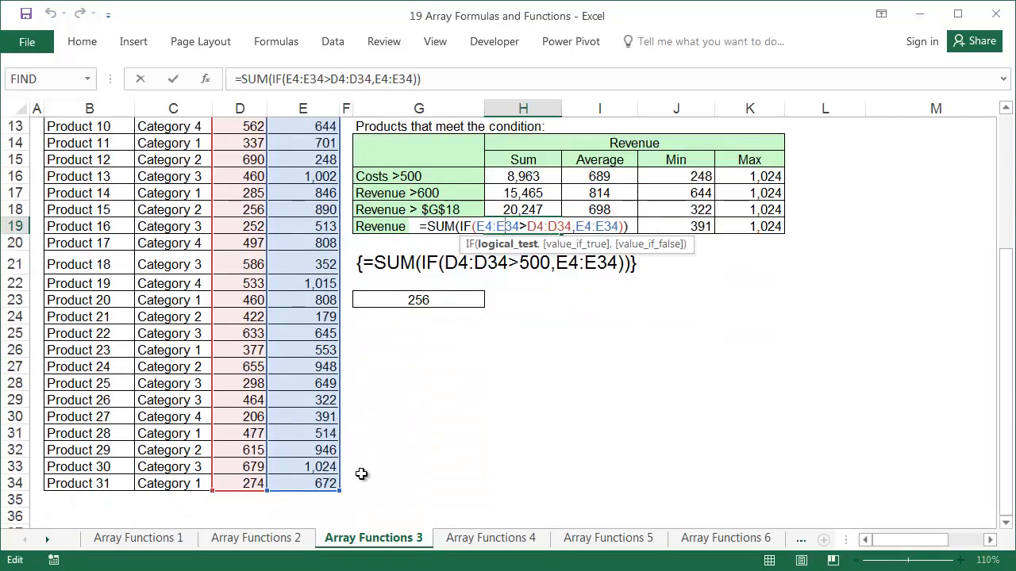
pyautogui.scroll(4, 378, 486)
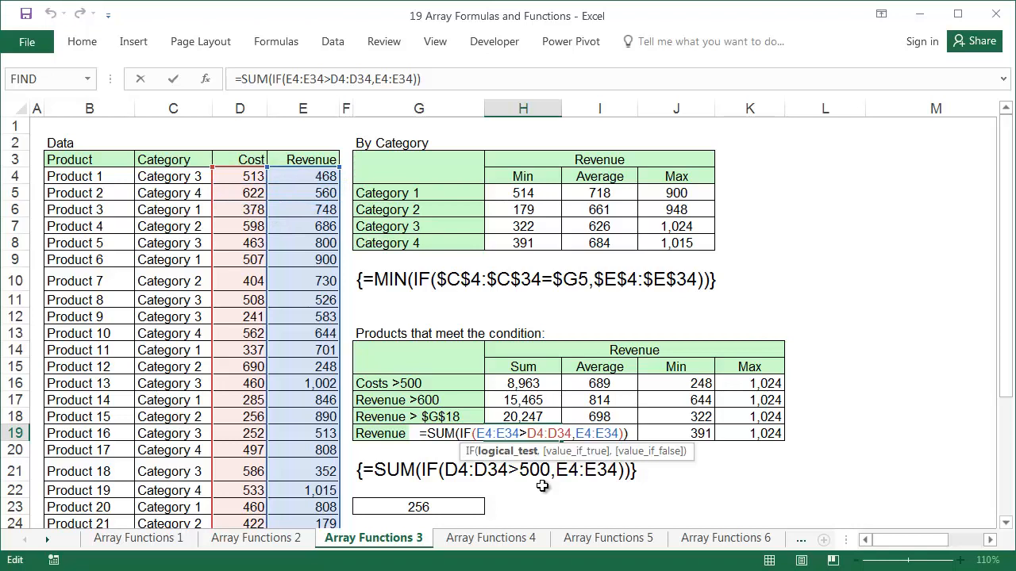
pyautogui.hotkey('ctrl', 'shift', 'Return')
# Inspect the Average, Min and Max array formulas for costs above 500 in I16, J16 and K16
pyautogui.click(595, 383)
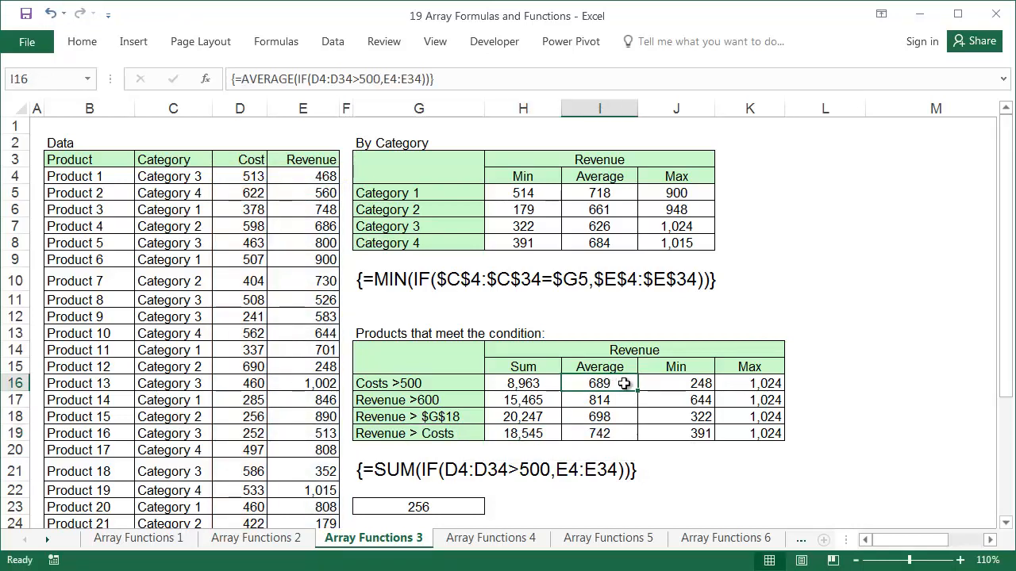
pyautogui.click(650, 385)
pyautogui.click(752, 385)
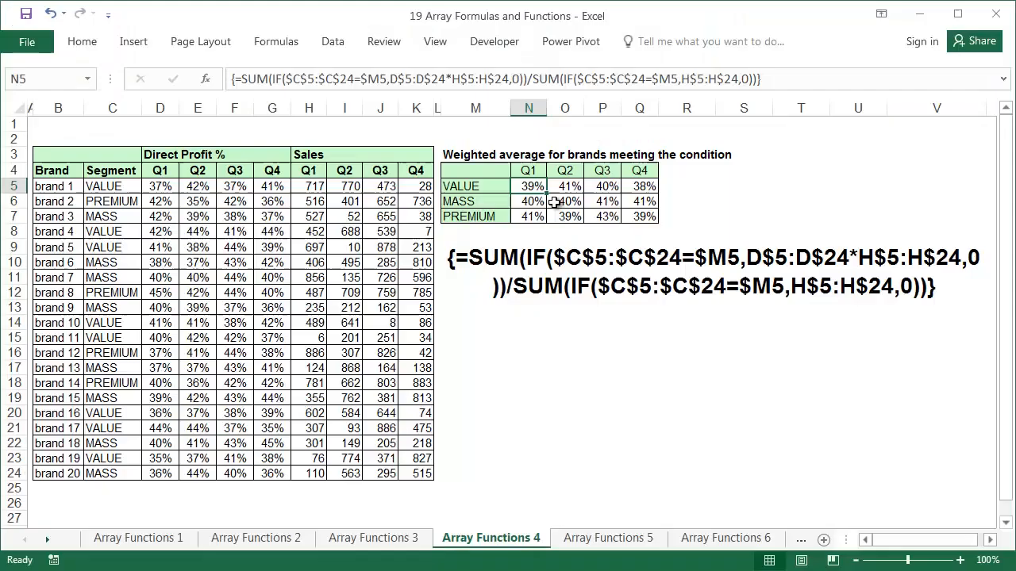
# Review the weighted averages in N5:Q7 and highlight the numerator's condition $C$5:$C$24=$M5 and product D$5:D$24*H$5:H$24 in the M9 formula text
pyautogui.moveTo(546, 195); pyautogui.dragTo(655, 224)
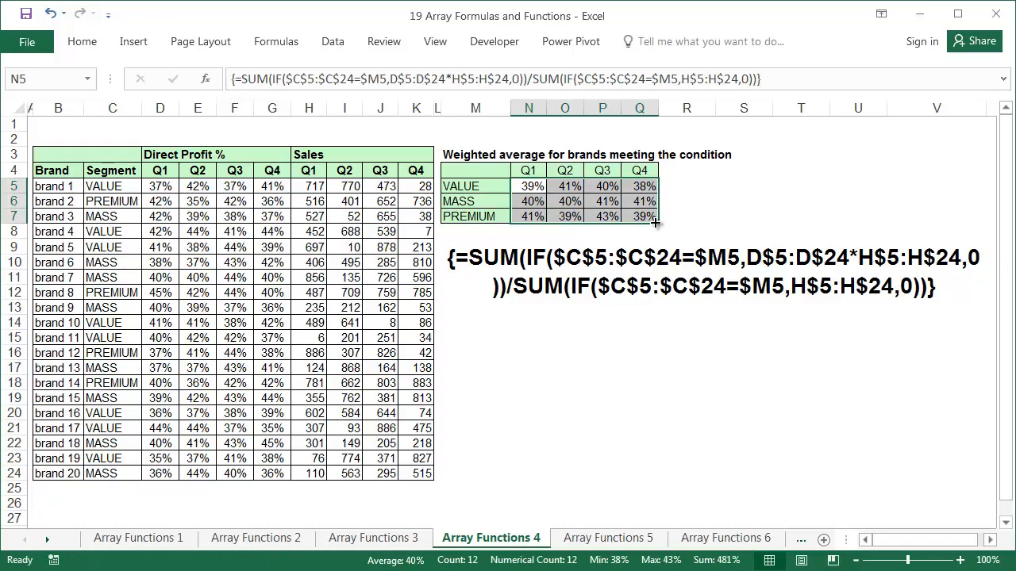
pyautogui.click(538, 188)
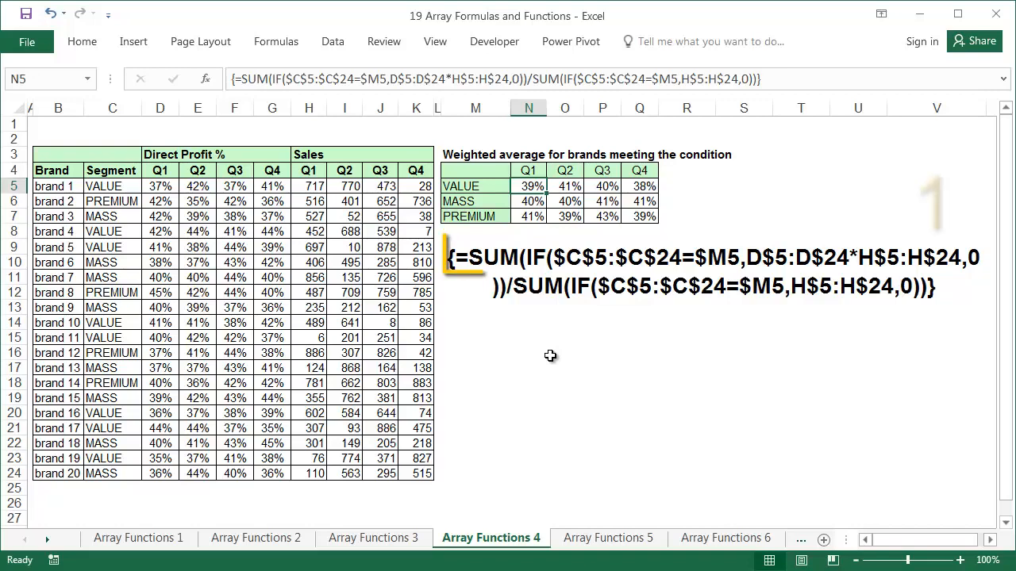
pyautogui.click(557, 256)
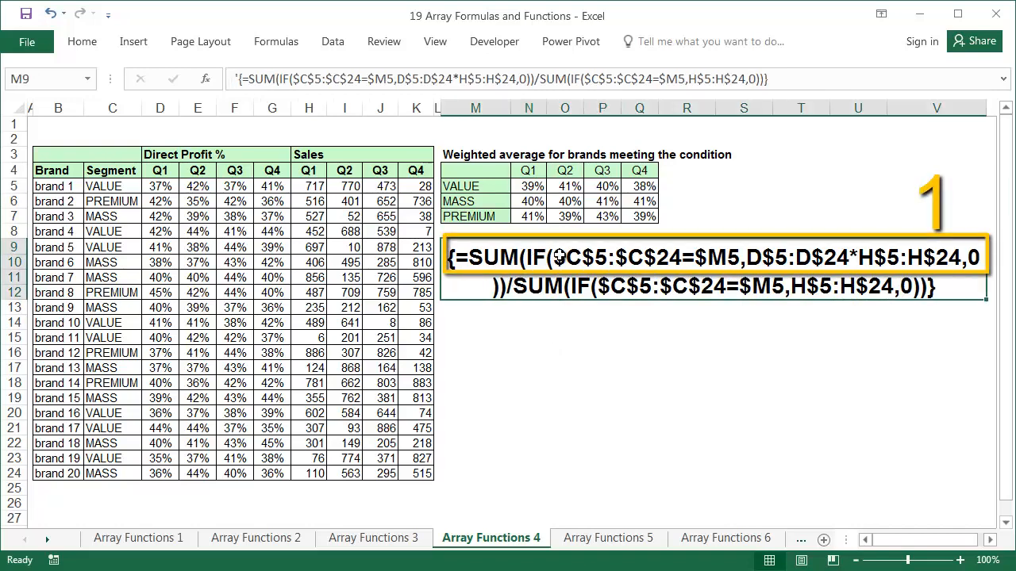
pyautogui.doubleClick(558, 257)
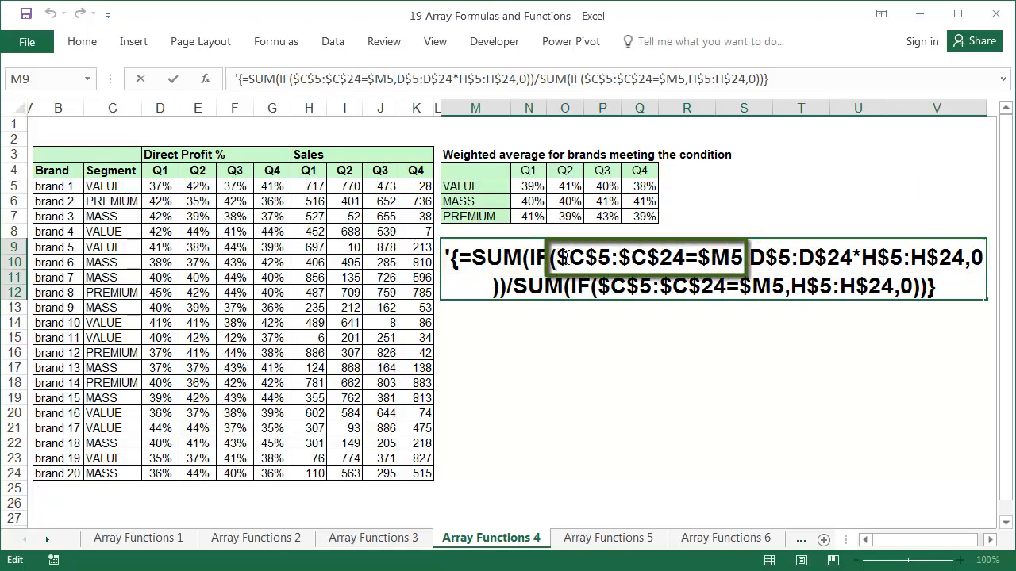
pyautogui.moveTo(557, 258); pyautogui.dragTo(745, 258)
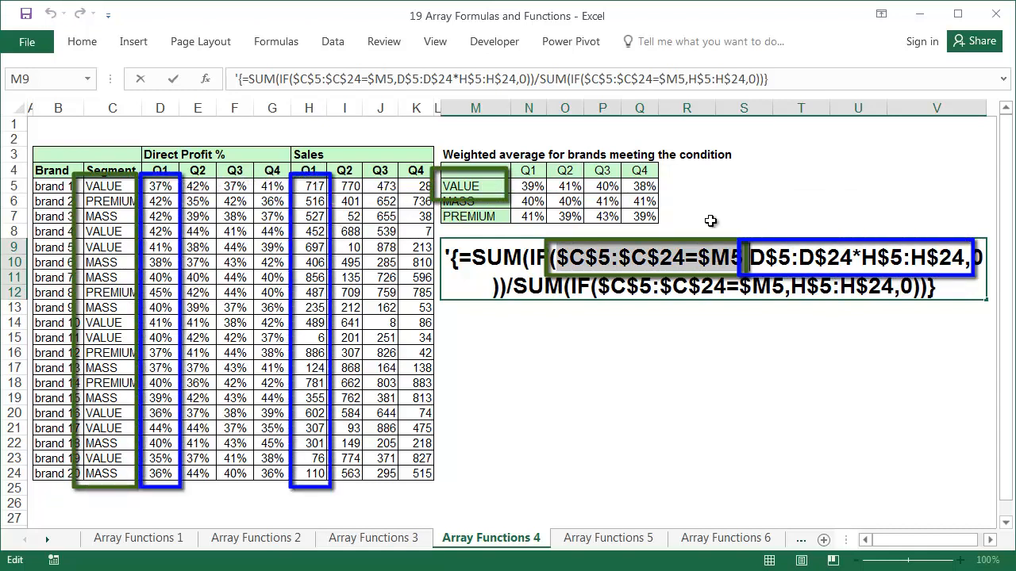
pyautogui.moveTo(756, 254); pyautogui.dragTo(965, 258)
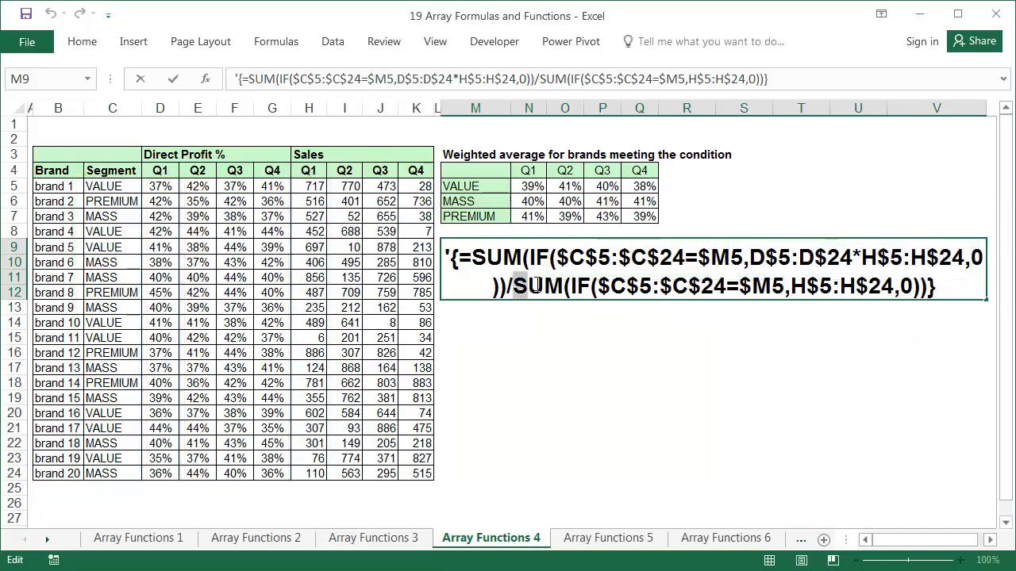
# Highlight the denominator SUM(IF($C$5:$C$24=$M5,H$5:H$24,0)) in the M9 formula text, including its condition and its sales range
pyautogui.moveTo(516, 286); pyautogui.dragTo(930, 287)
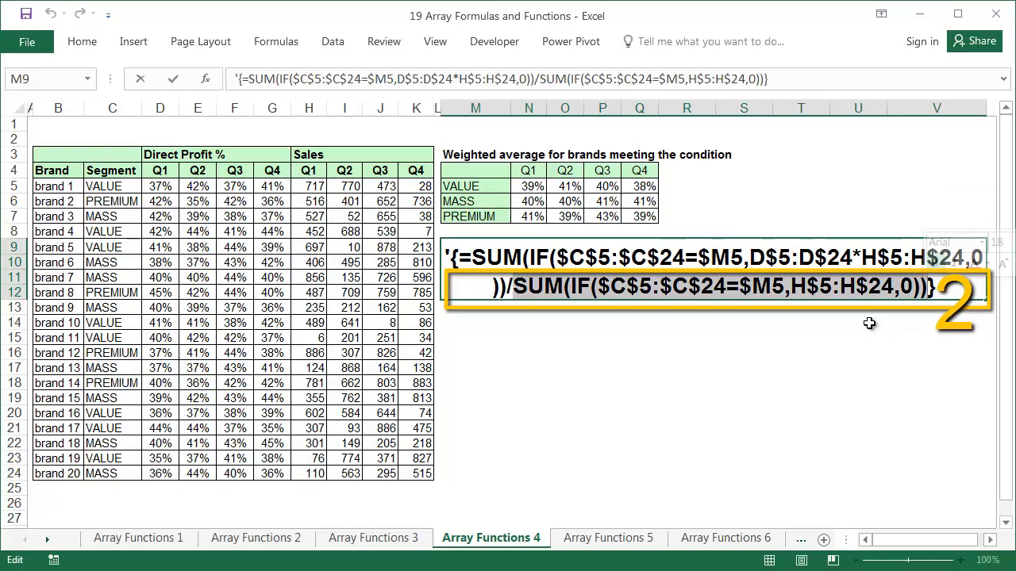
pyautogui.press('Escape')
pyautogui.doubleClick(603, 286)
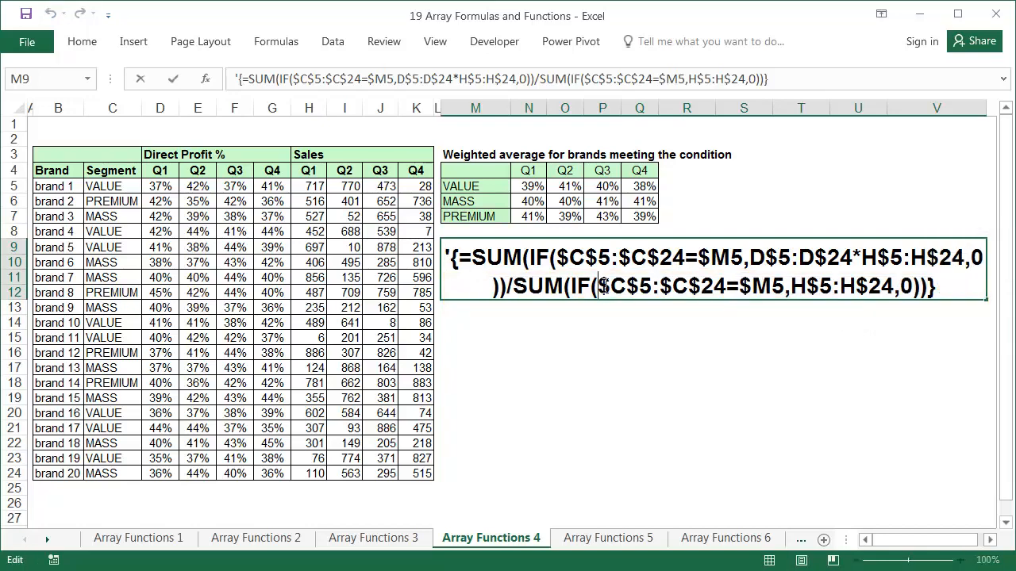
pyautogui.moveTo(600, 286); pyautogui.dragTo(894, 290)
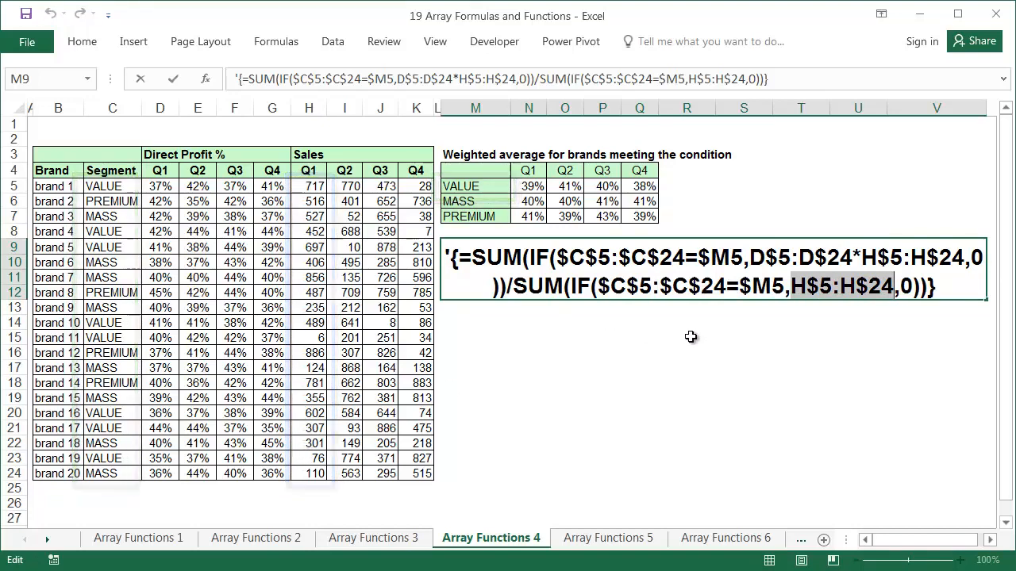
pyautogui.press('Return')
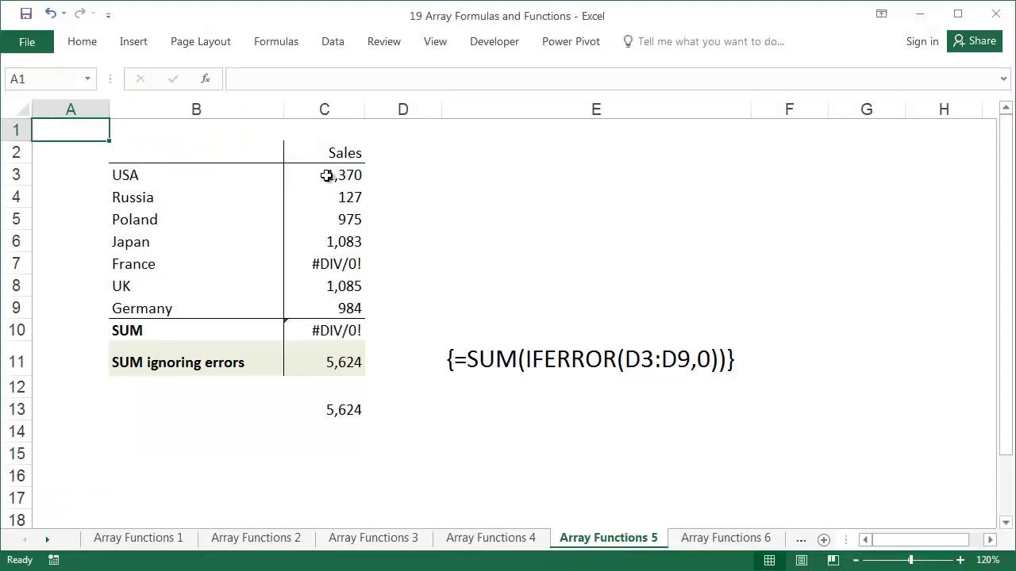
# Examine the sales values in C3:C9, the France error in C7 and the chained IFERROR formula in C13
pyautogui.moveTo(326, 173); pyautogui.dragTo(331, 302)
pyautogui.click(326, 265)
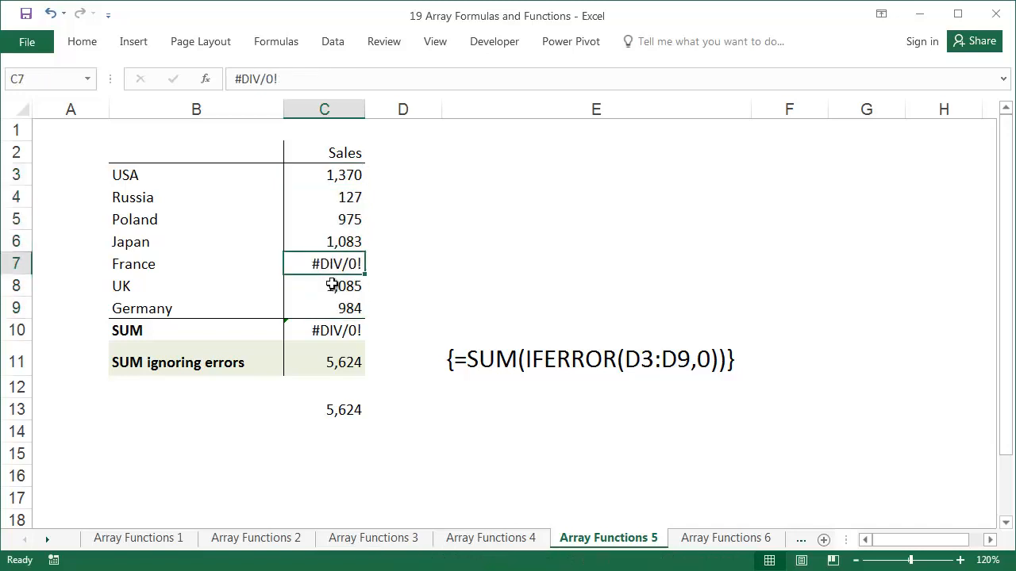
pyautogui.doubleClick(337, 410)
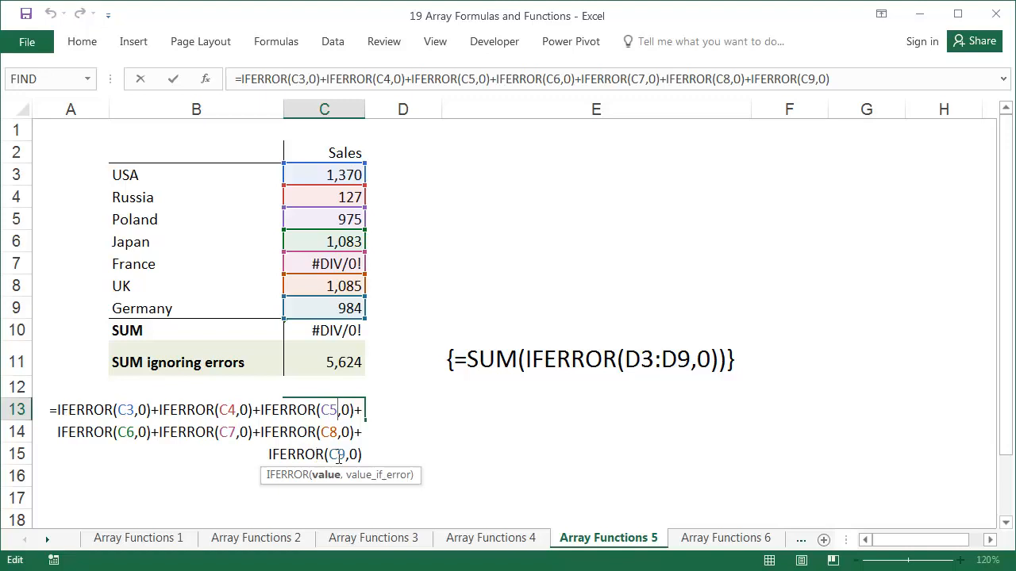
pyautogui.hotkey('ctrl', 'Return')
# Examine the error-ignoring formula =SUM(IFERROR(C3:C9,0)) in C11 and confirm it again as an array formula
pyautogui.click(347, 363)
pyautogui.doubleClick(347, 363)
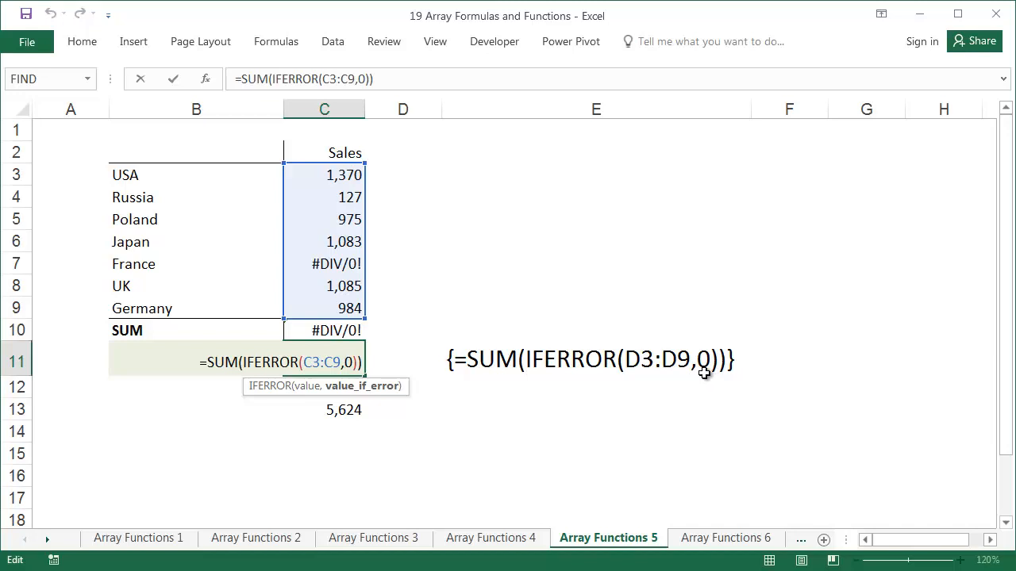
pyautogui.hotkey('ctrl', 'shift', 'Return')
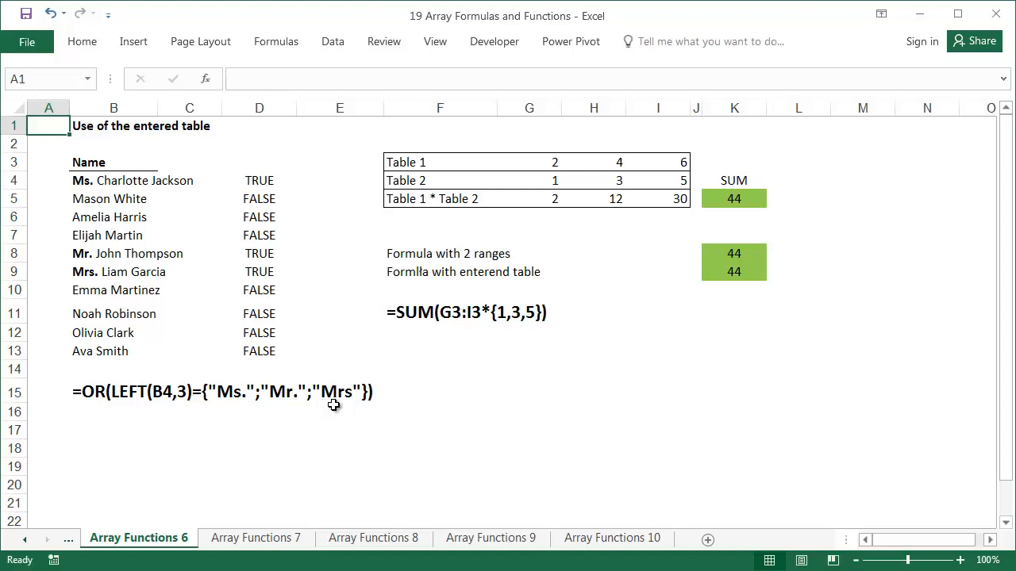
# Examine the names in B4:B13, the entries titled Ms., Mr. and Mrs., and the OR formula in D4 that tests for these titles
pyautogui.moveTo(110, 184); pyautogui.dragTo(113, 351)
pyautogui.click(96, 184)
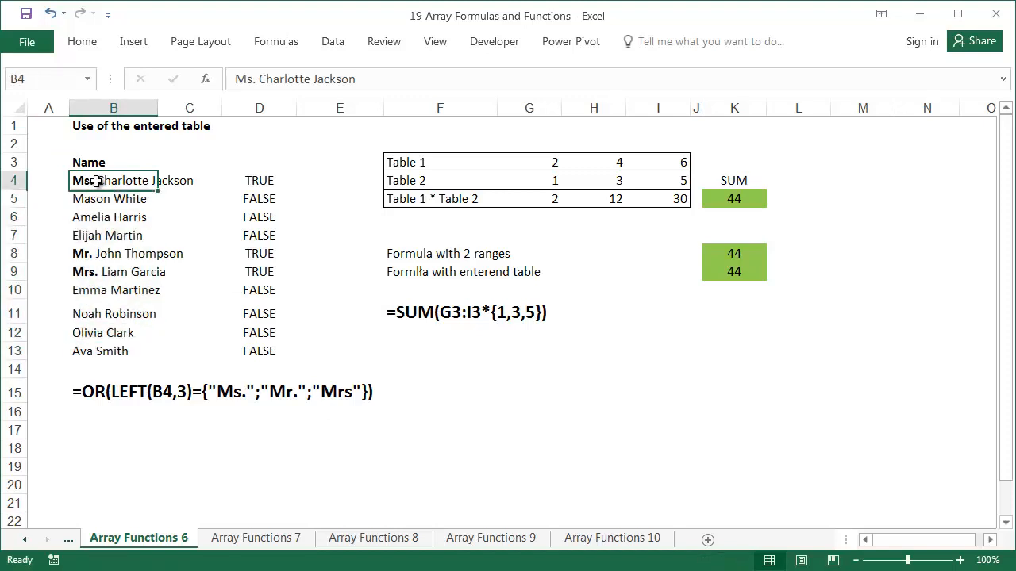
pyautogui.click(96, 250)
pyautogui.click(109, 273)
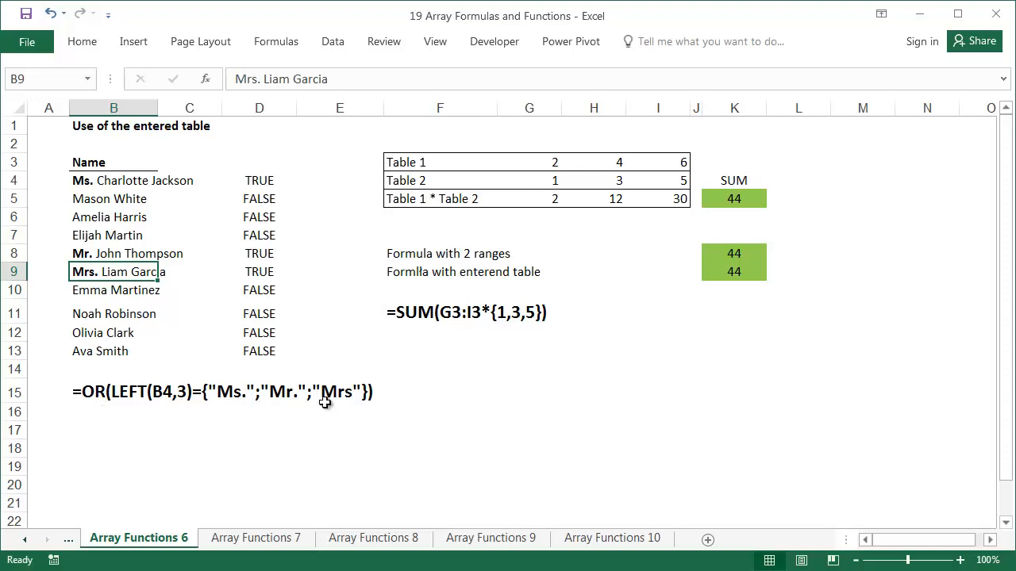
pyautogui.click(267, 183)
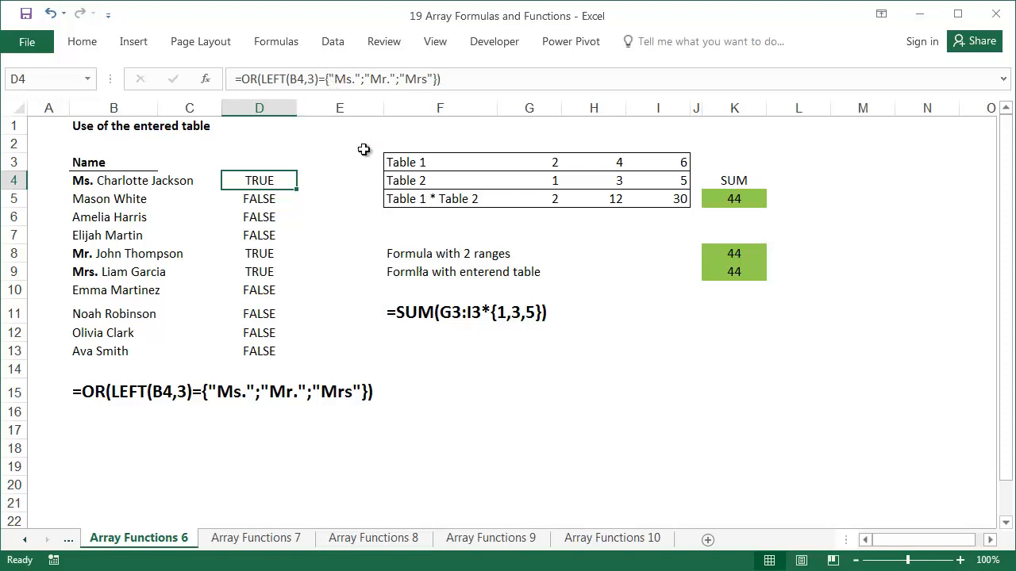
# Review the Table 1, Table 2 and Table 1 * Table 2 values in G3:I5 and the SUM formula in K5
pyautogui.moveTo(528, 162); pyautogui.dragTo(662, 161)
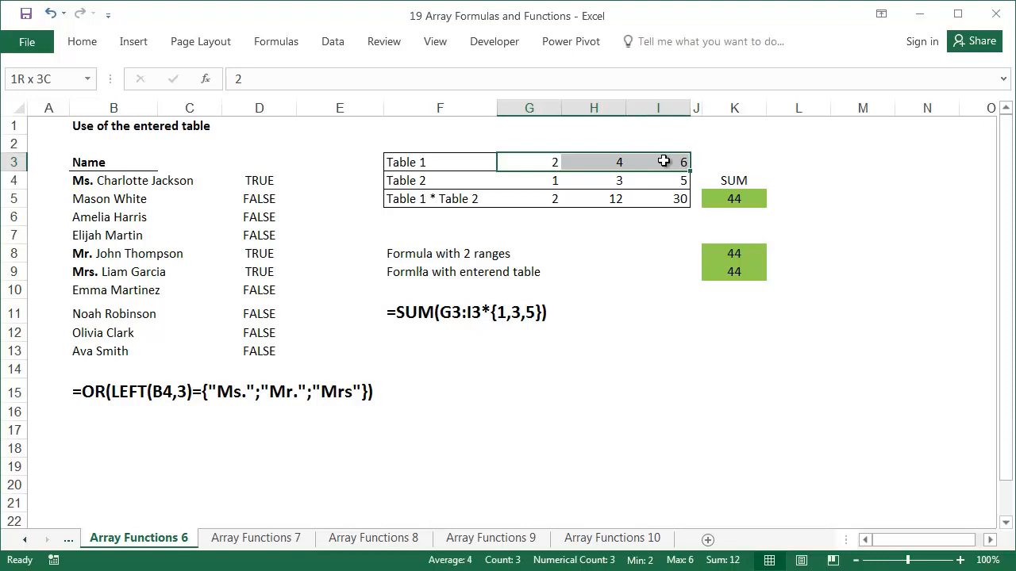
pyautogui.moveTo(664, 161); pyautogui.dragTo(664, 162)
pyautogui.moveTo(541, 180); pyautogui.dragTo(659, 176)
pyautogui.moveTo(533, 199); pyautogui.dragTo(659, 198)
pyautogui.click(721, 200)
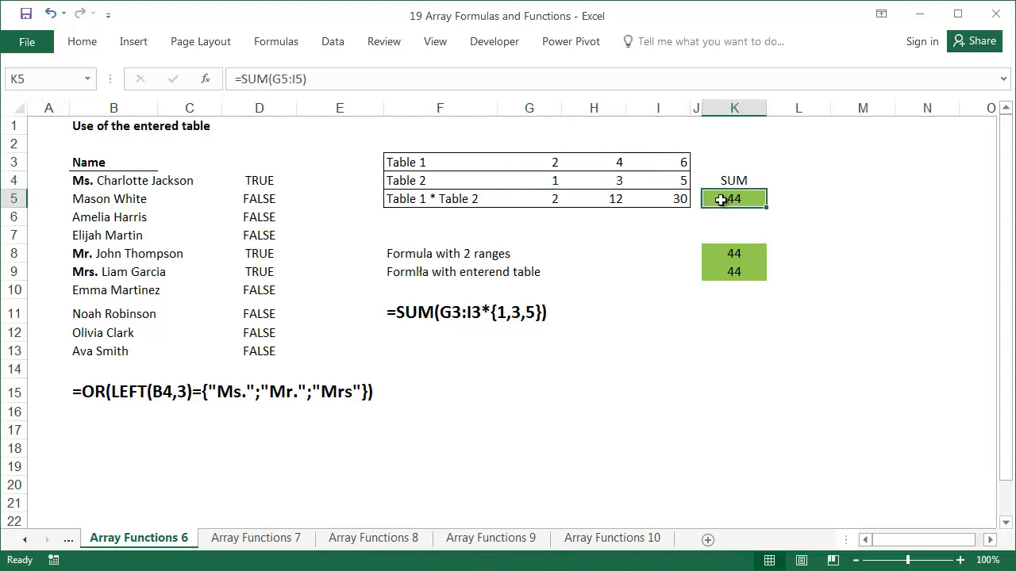
# Examine the two-range array formula =SUM(G3:I3*G4:I4) in K8, confirm it again as an array formula, and inspect the entered-table formula in K9
pyautogui.doubleClick(725, 253)
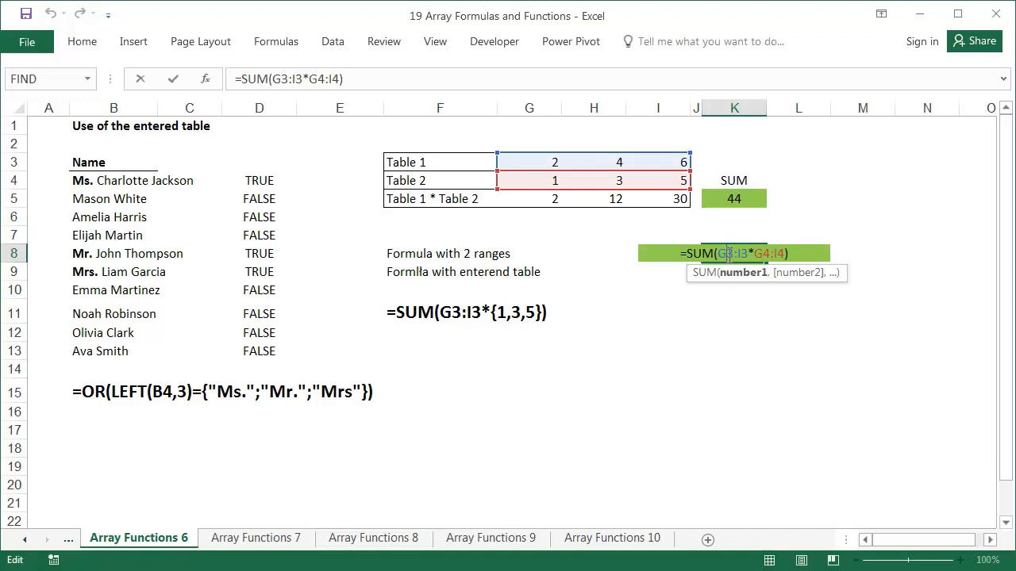
pyautogui.hotkey('ctrl', 'shift', 'Return')
pyautogui.click(724, 271)
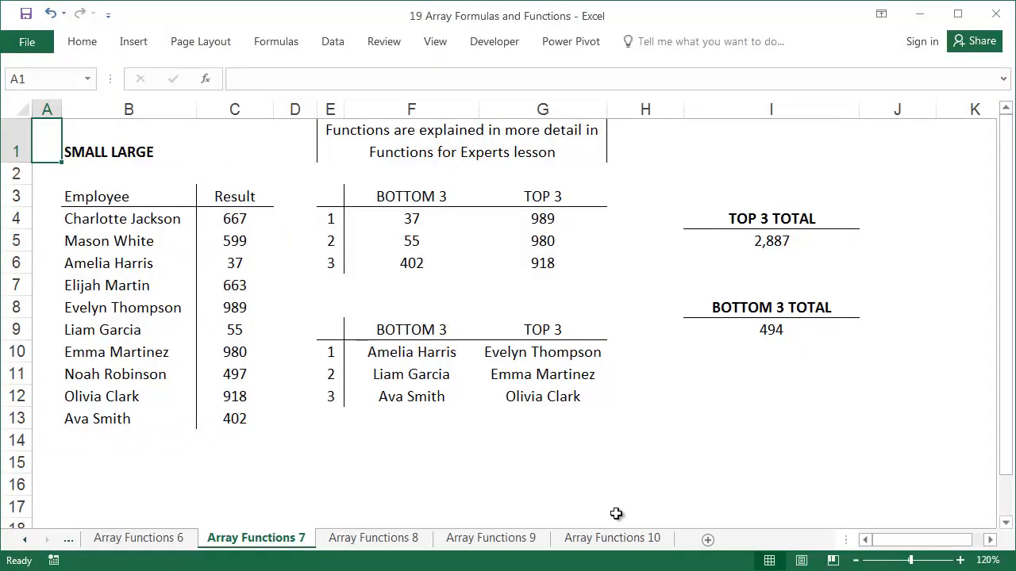
# Examine the SMALL formulas for the Bottom 3 results in F4, F5 and F6, leaving each one unedited
pyautogui.click(416, 219)
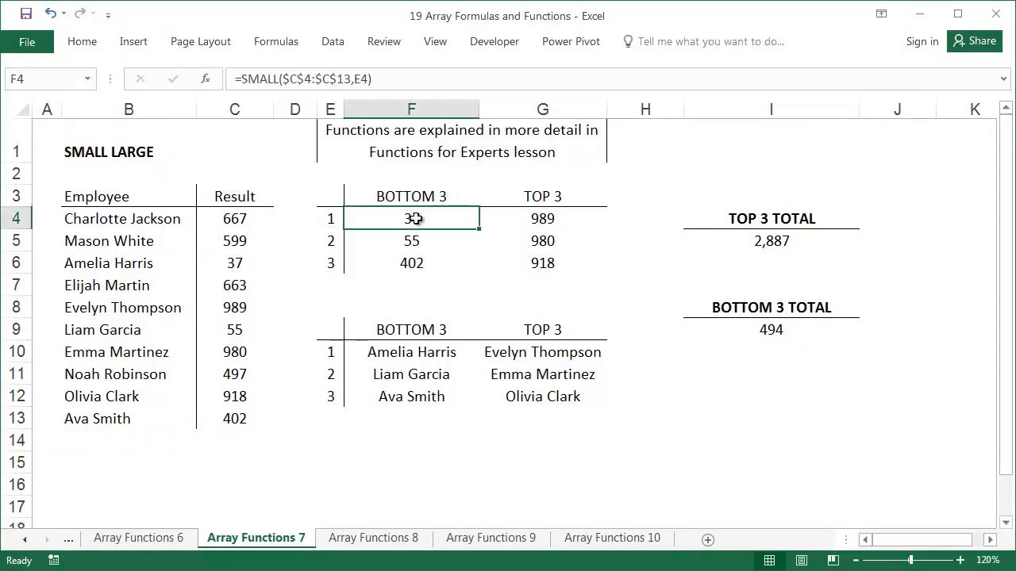
pyautogui.doubleClick(416, 219)
pyautogui.press('Escape')
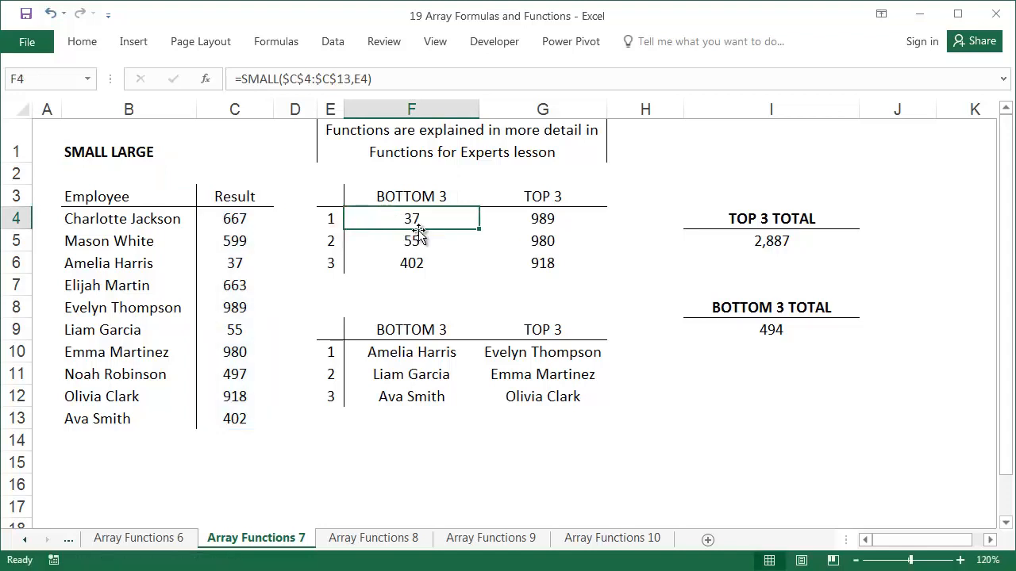
pyautogui.doubleClick(418, 231)
pyautogui.doubleClick(417, 237)
pyautogui.press('Escape')
pyautogui.click(422, 261)
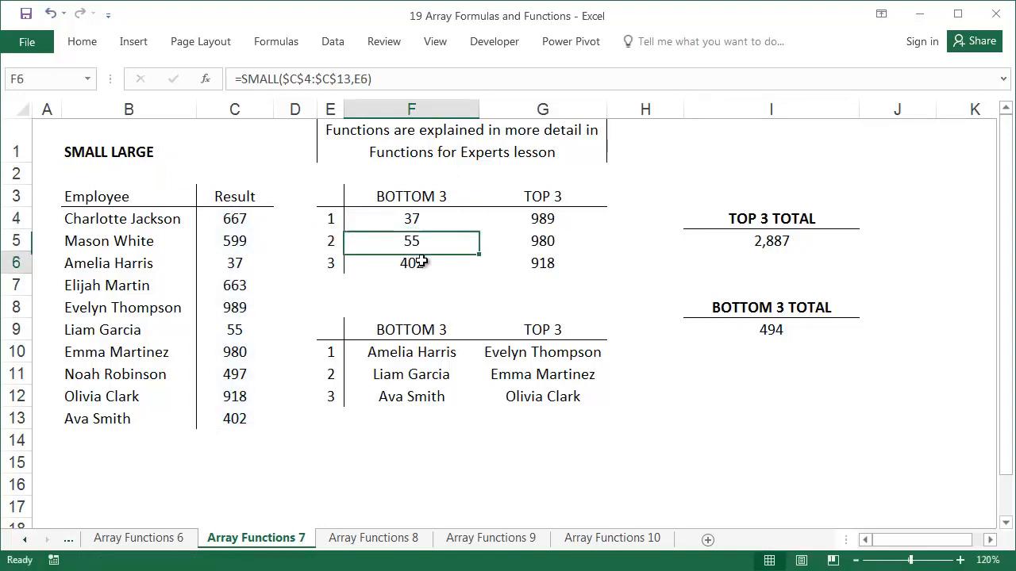
pyautogui.doubleClick(422, 262)
pyautogui.press('Escape')
# Examine the LARGE formula in G4 and the Top 3 total formula in I5, checking the total against the sum of G4:G6
pyautogui.click(531, 218)
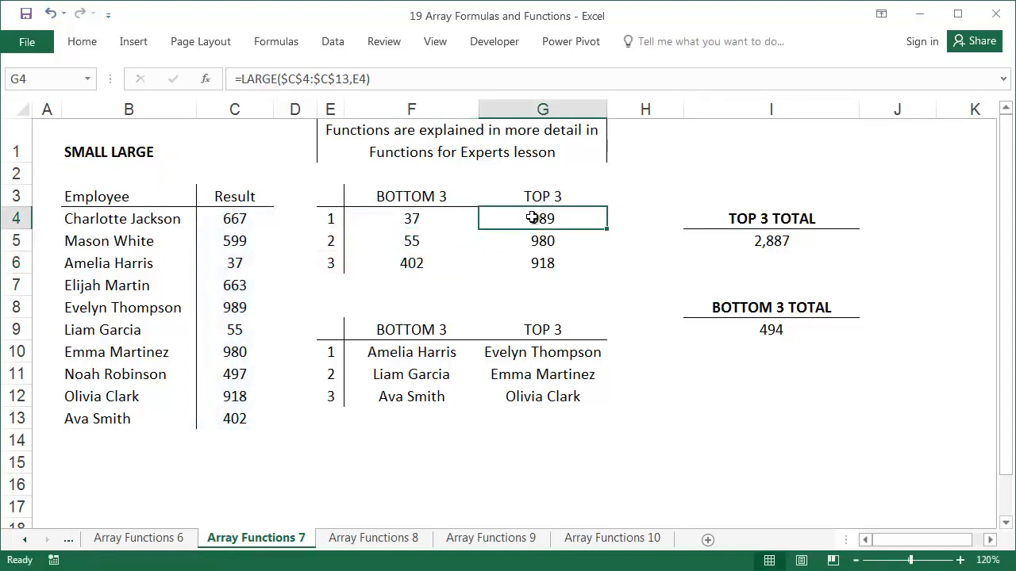
pyautogui.doubleClick(532, 218)
pyautogui.press('Escape')
pyautogui.doubleClick(746, 242)
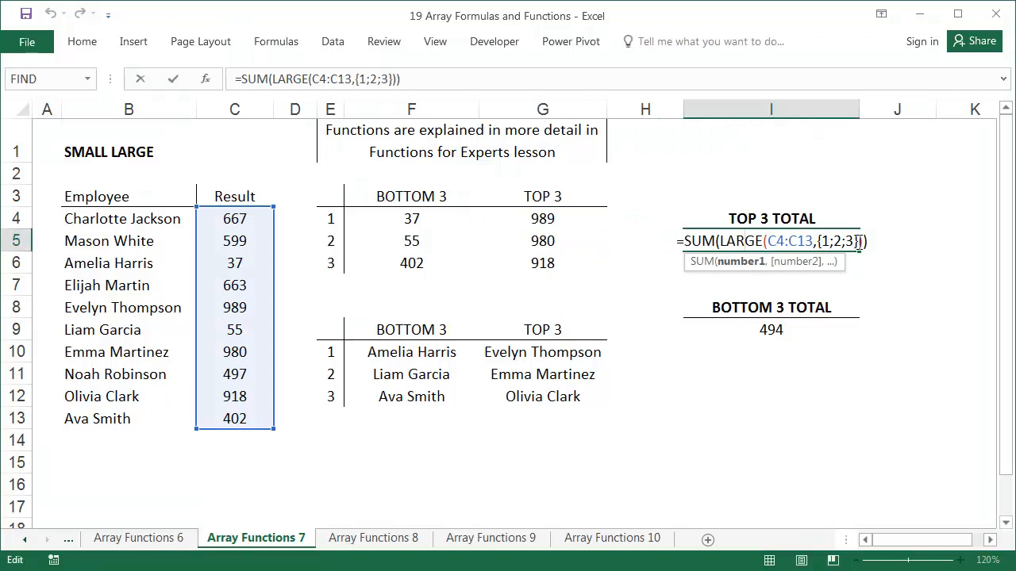
pyautogui.press('Escape')
pyautogui.moveTo(546, 222); pyautogui.dragTo(547, 263)
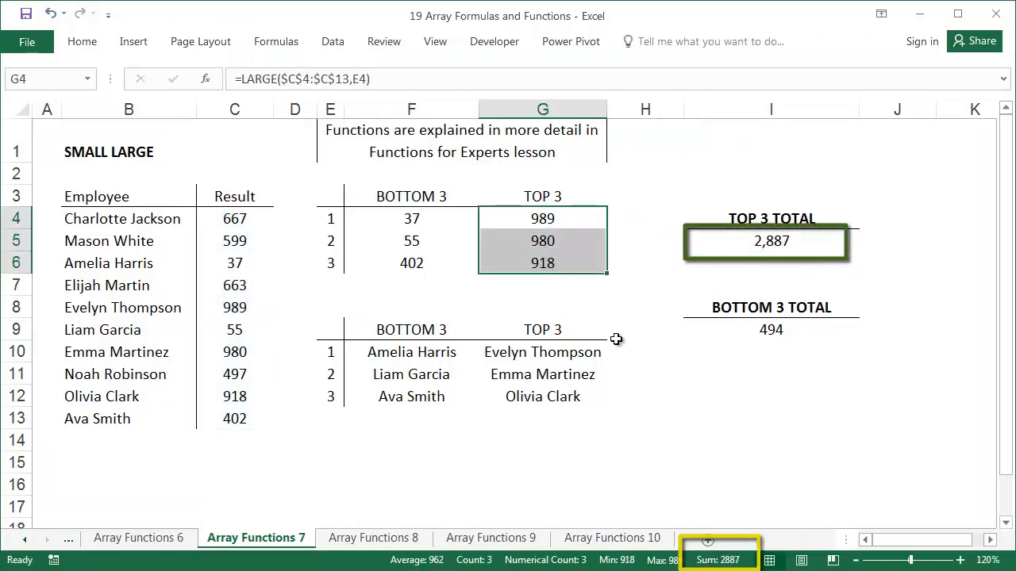
# Examine the Bottom 3 total formula =SUM(SMALL(C4:C13,{1;2;3})) in I9 and leave it unedited
pyautogui.click(784, 336)
pyautogui.doubleClick(783, 337)
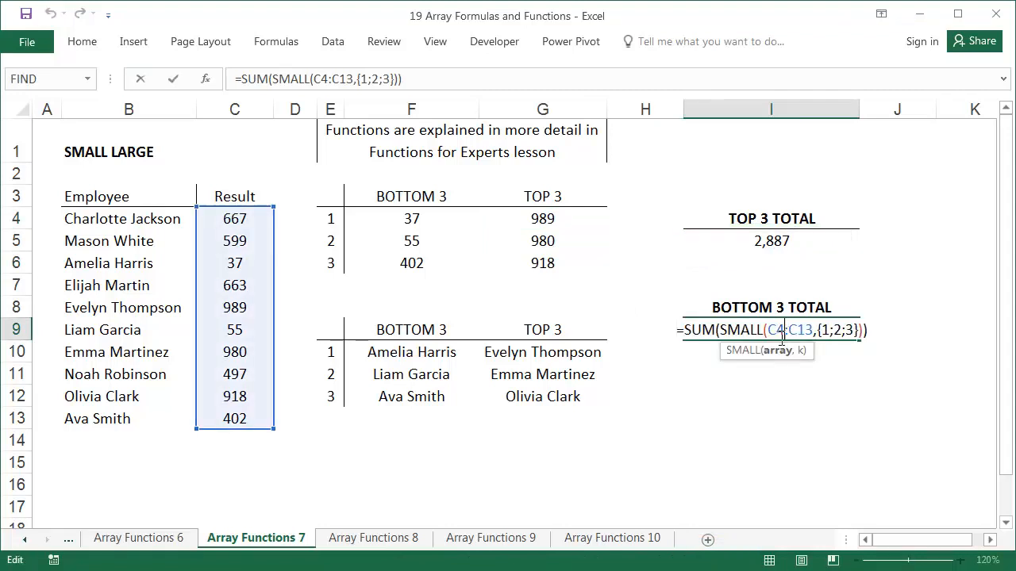
pyautogui.press('Escape')
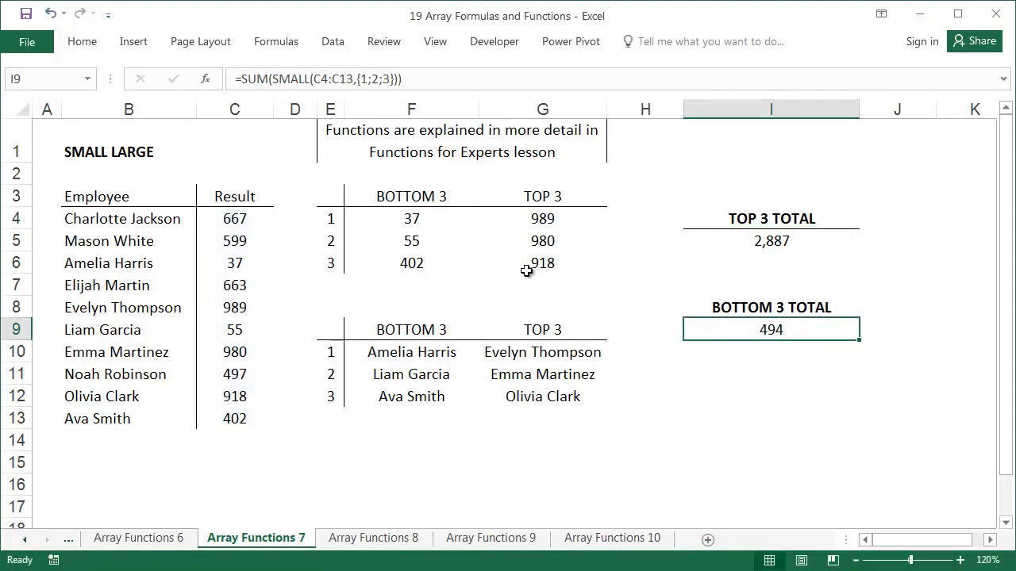
# Check the Bottom 3 total formula in I9 against the sum of F4:F6
pyautogui.moveTo(414, 217); pyautogui.dragTo(418, 256)
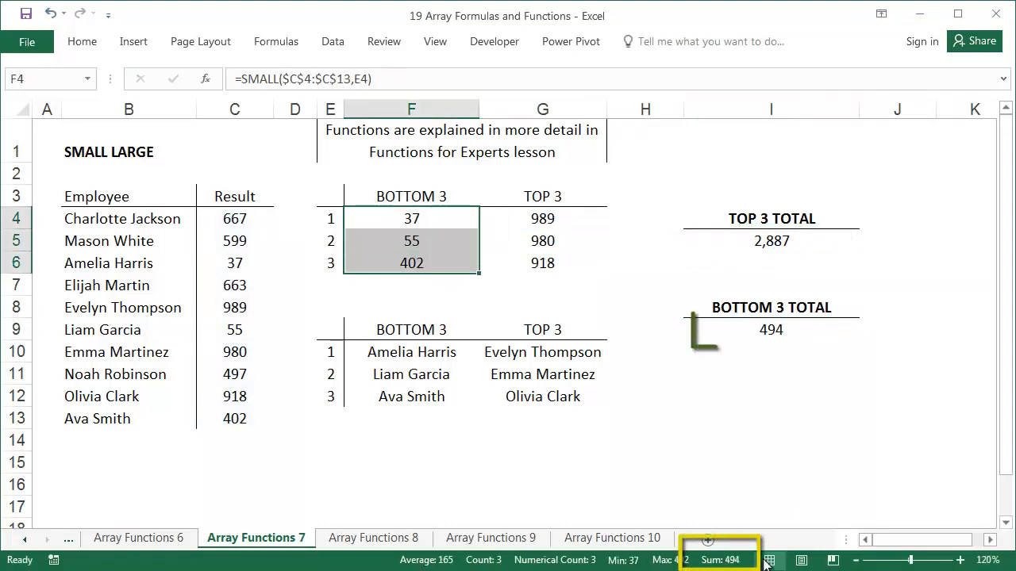
pyautogui.click(782, 349)
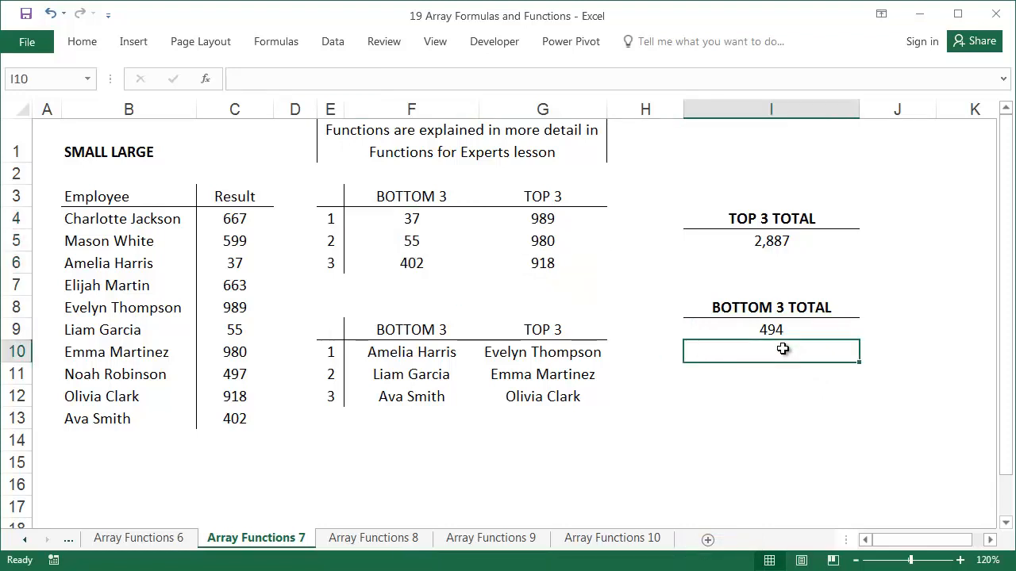
pyautogui.click(783, 333)
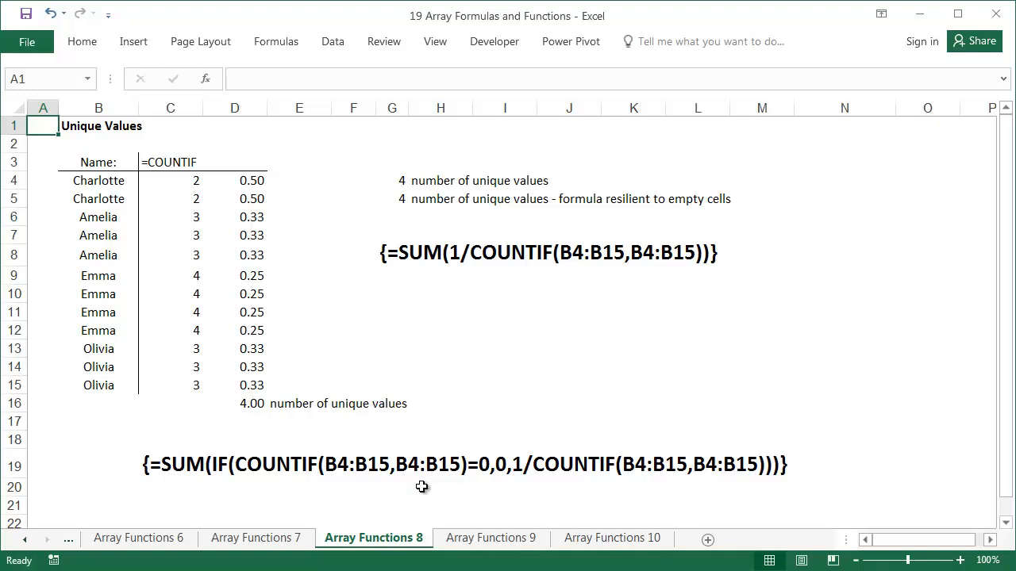
# On the Array Functions 8 sheet, examine the COUNTIF formulas in C4 and C6 alongside the repeated names in B4:B5 and B6:B8
pyautogui.click(179, 181)
pyautogui.doubleClick(180, 181)
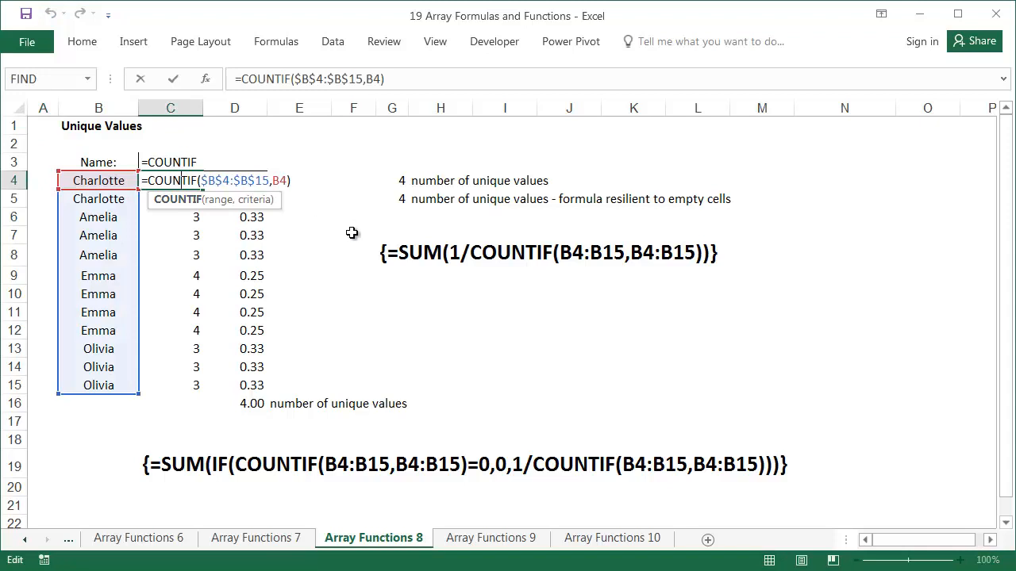
pyautogui.press('Escape')
pyautogui.moveTo(127, 180); pyautogui.dragTo(123, 199)
pyautogui.doubleClick(197, 216)
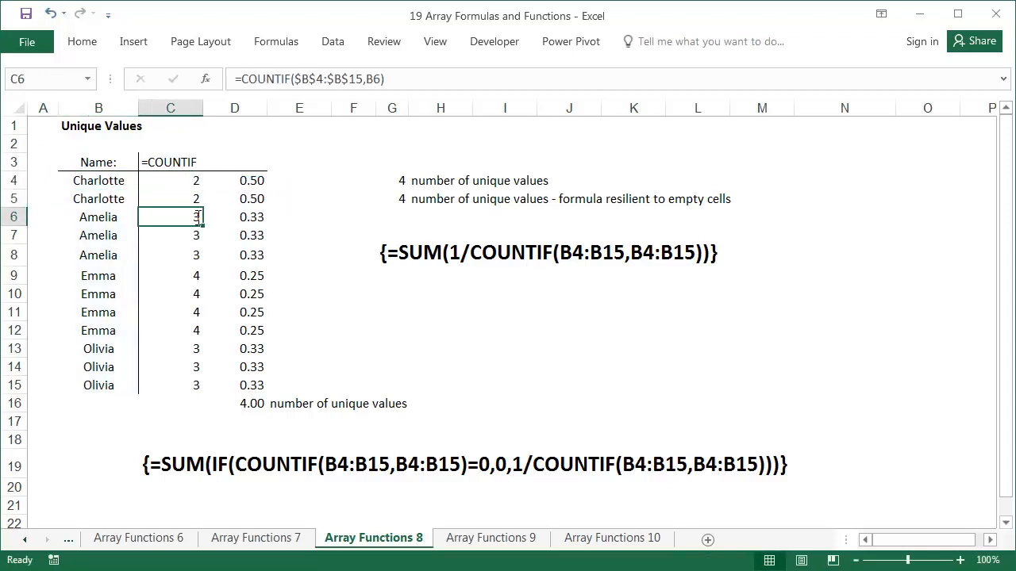
pyautogui.press('Escape')
pyautogui.moveTo(122, 215); pyautogui.dragTo(122, 254)
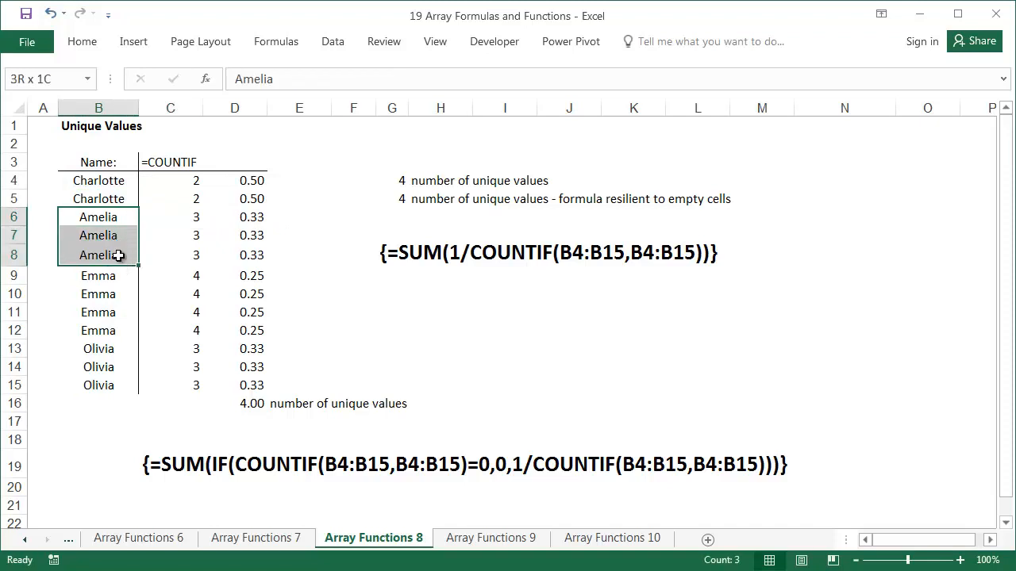
# Examine the reciprocal formulas in D4, D5 and D6, and check the sum of D6:D8
pyautogui.click(258, 185)
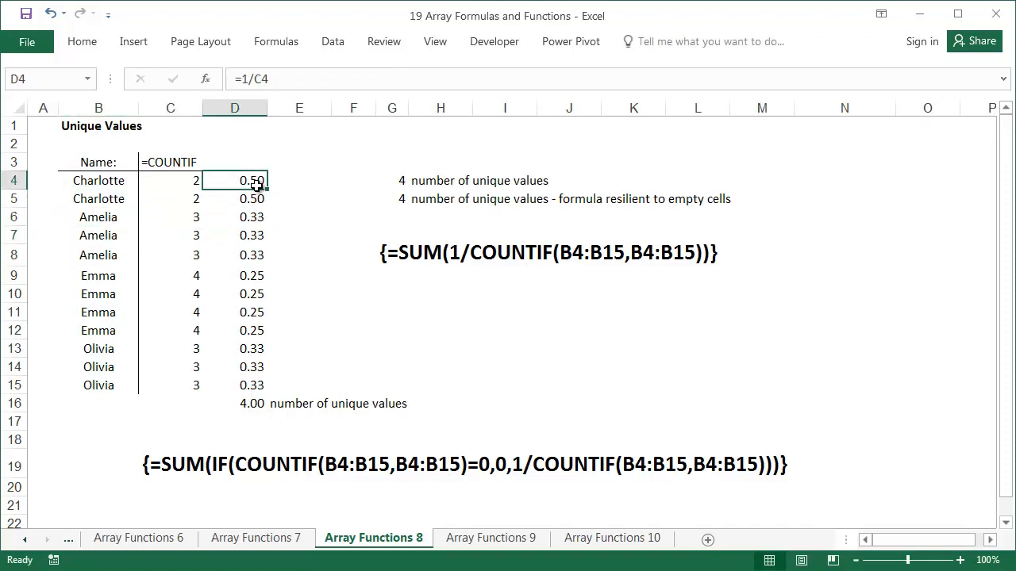
pyautogui.click(253, 199)
pyautogui.click(253, 217)
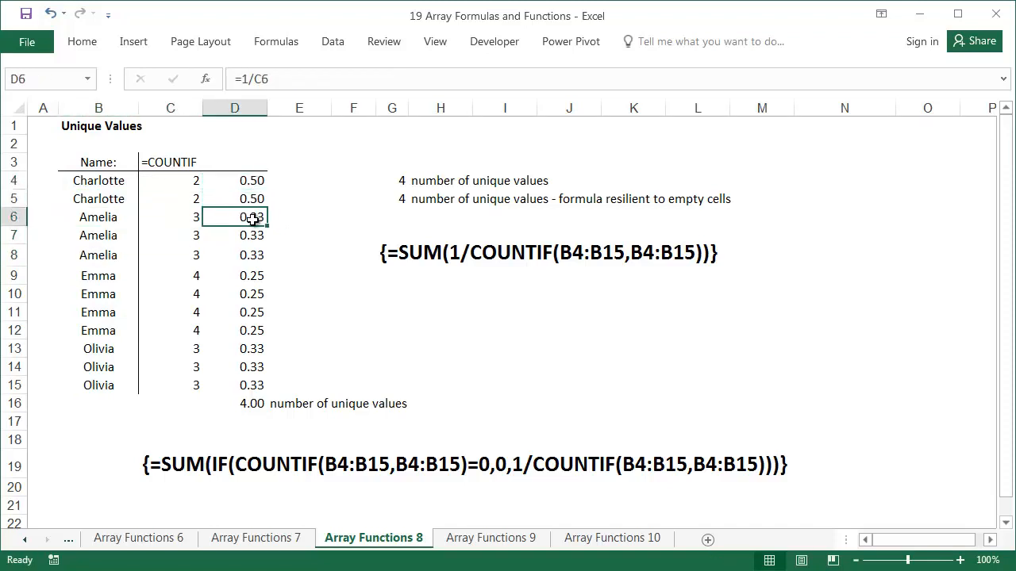
pyautogui.moveTo(240, 212); pyautogui.dragTo(238, 253)
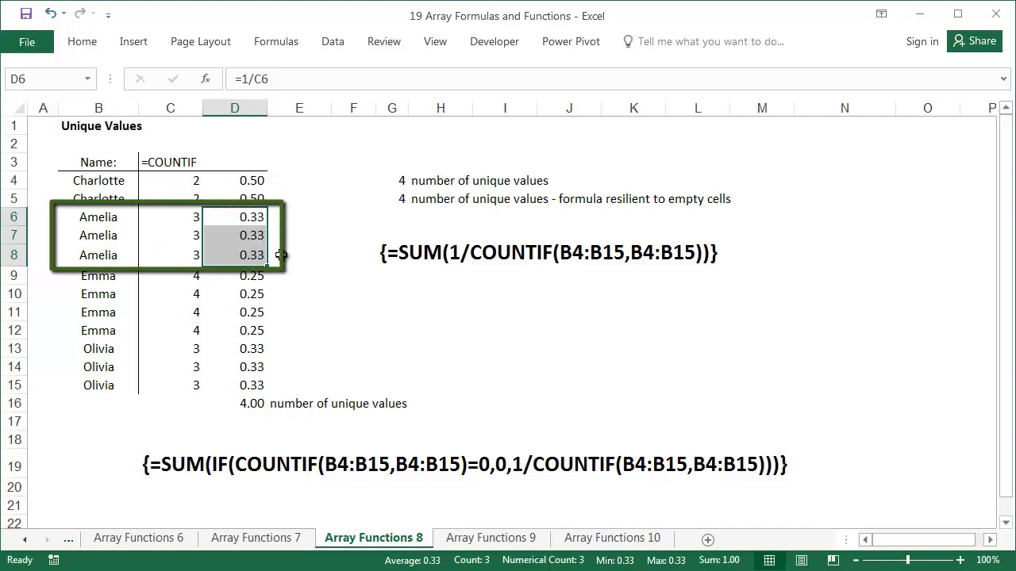
# Examine the =SUM(D4:D15) unique-value total in D16 and the single-cell array formula in G4
pyautogui.doubleClick(251, 403)
pyautogui.hotkey('ctrl', 'Return')
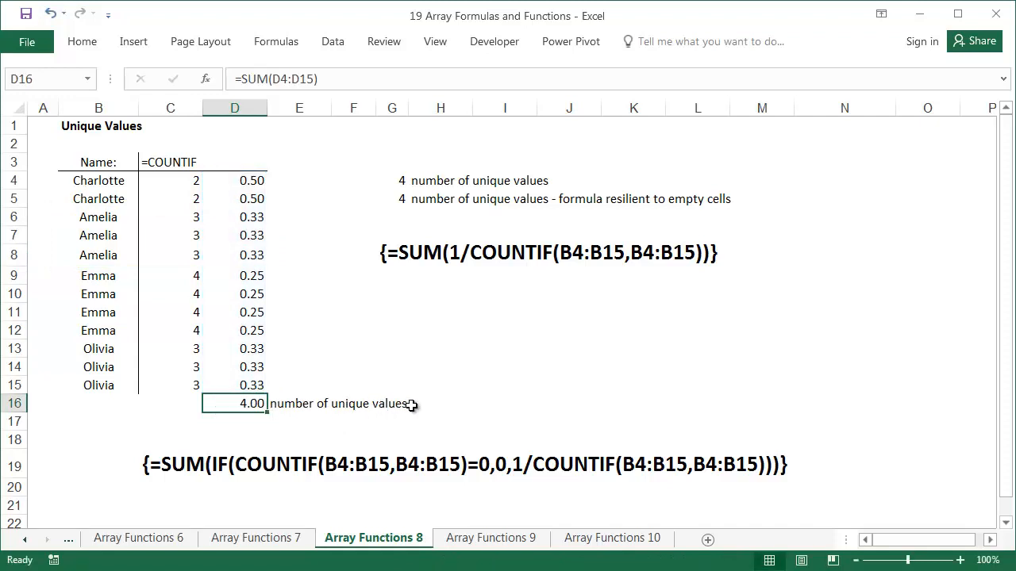
pyautogui.click(393, 180)
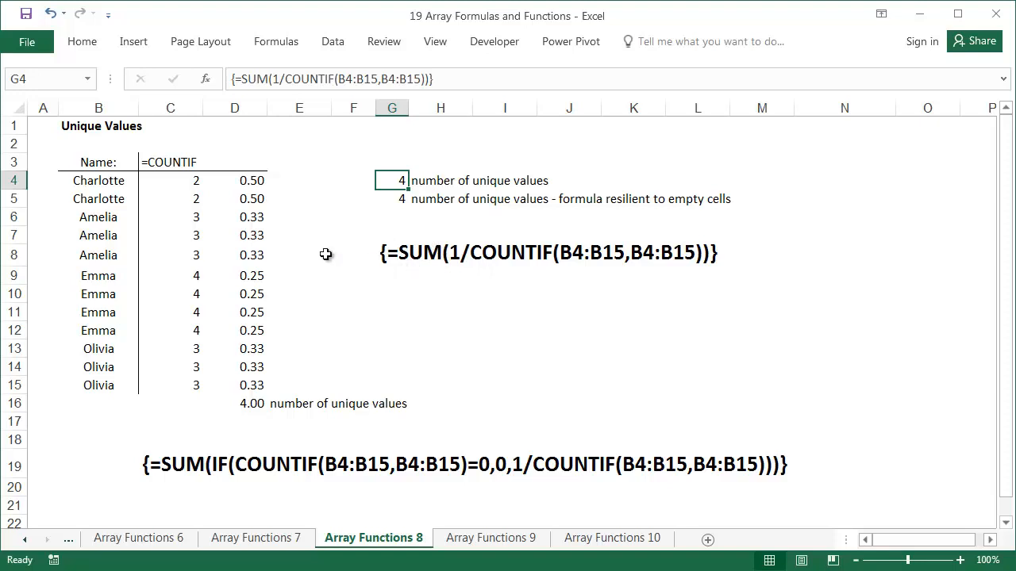
# Clear the name in B7 and examine the array formula in G5 that handles empty cells
pyautogui.click(127, 236)
pyautogui.press('Delete')
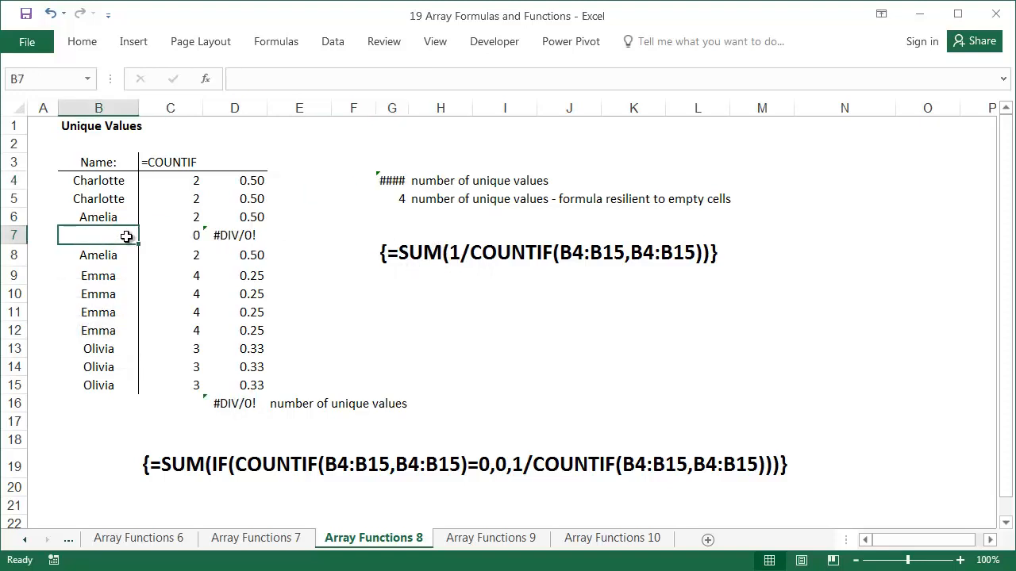
pyautogui.click(391, 199)
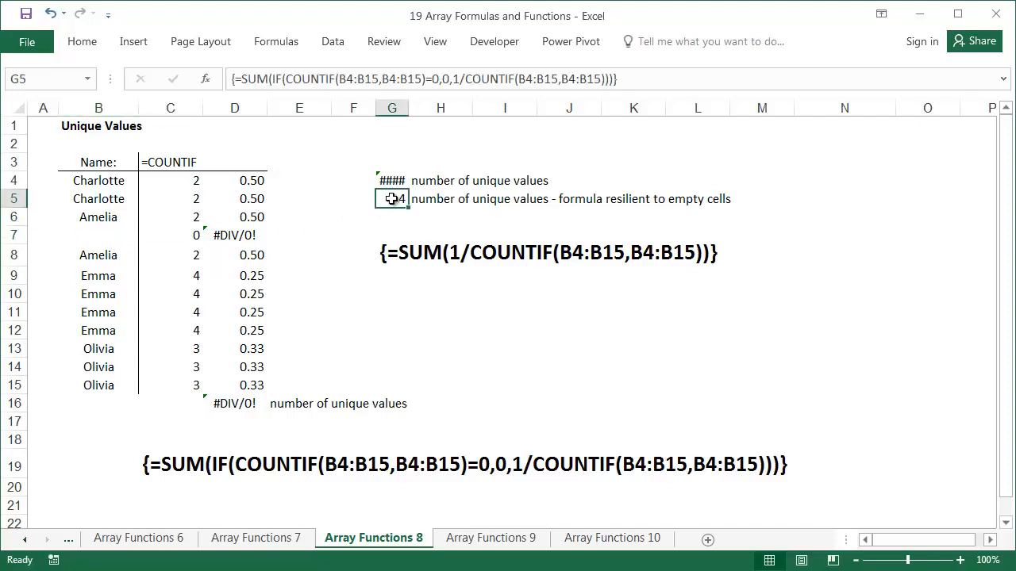
pyautogui.click(121, 235)
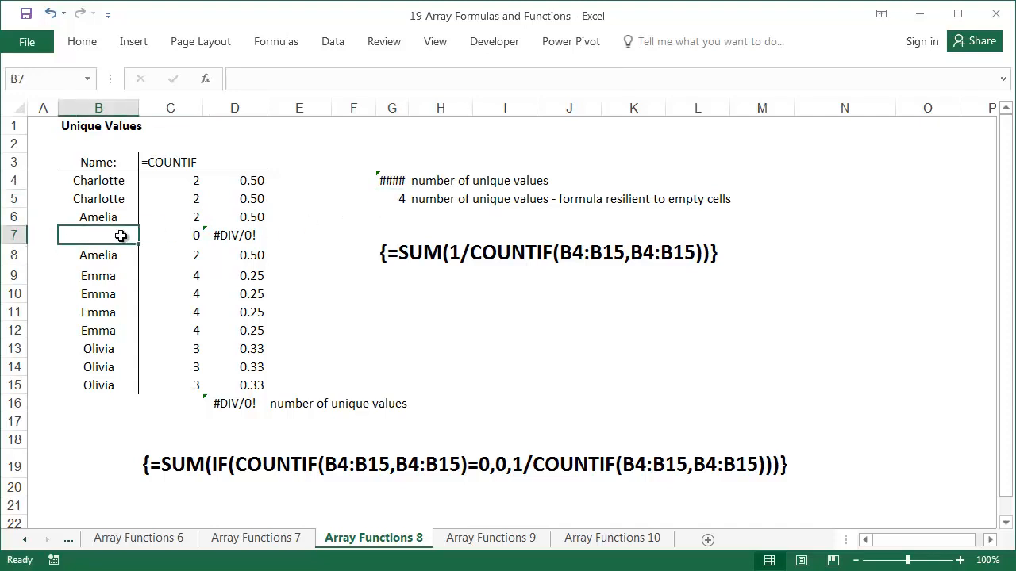
pyautogui.click(391, 199)
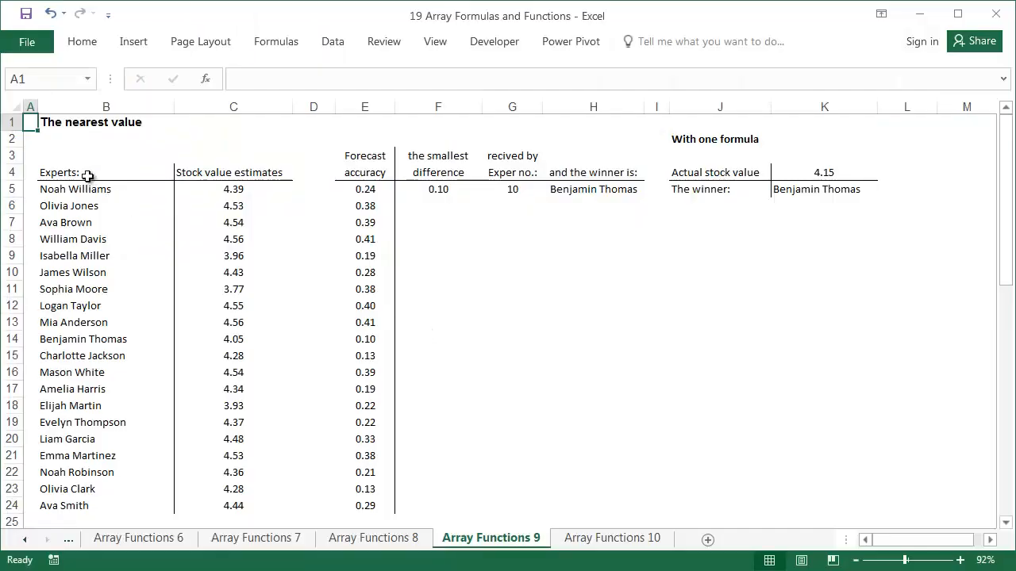
# On the Array Functions 9 sheet, examine the experts in B5:B24, their stock value estimates in column C, and the actual stock value in K4
pyautogui.click(204, 174)
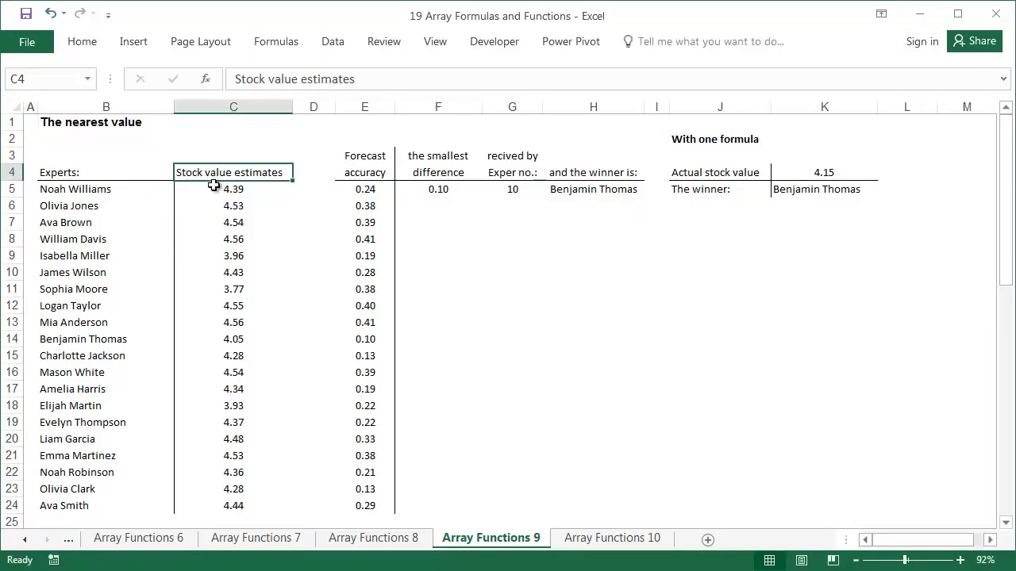
pyautogui.click(124, 175)
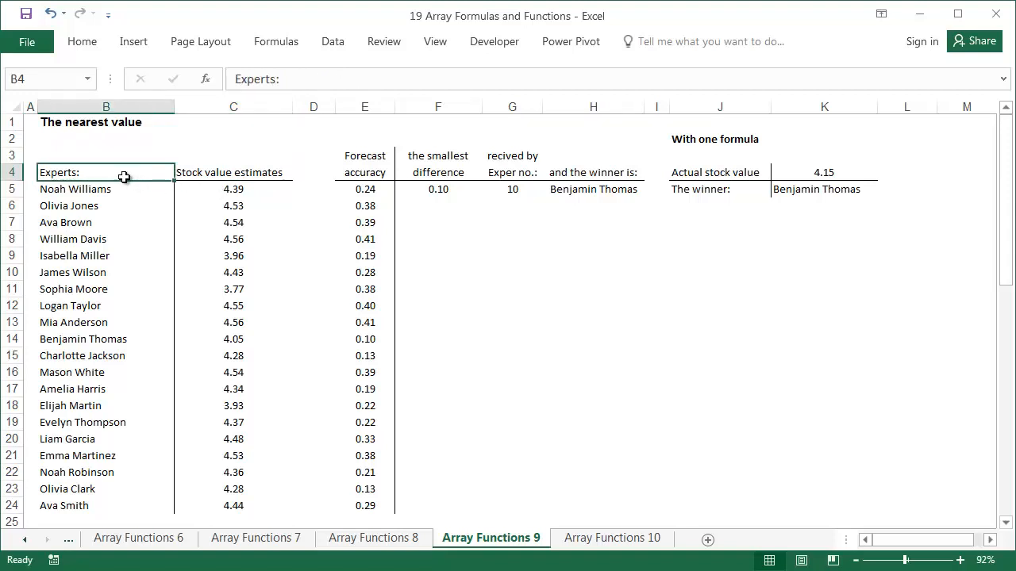
pyautogui.moveTo(132, 191); pyautogui.dragTo(120, 507)
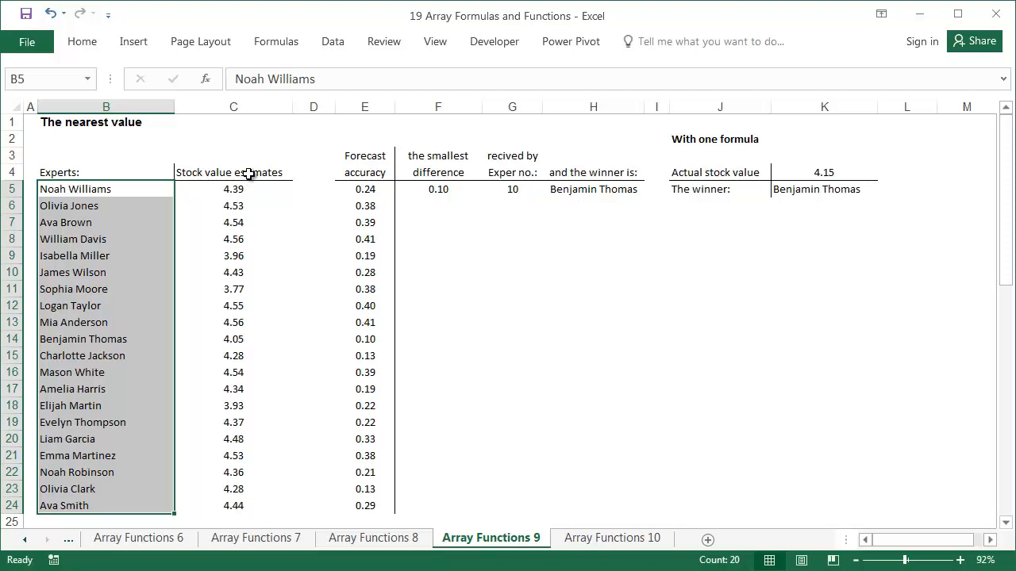
pyautogui.moveTo(778, 168); pyautogui.dragTo(763, 173)
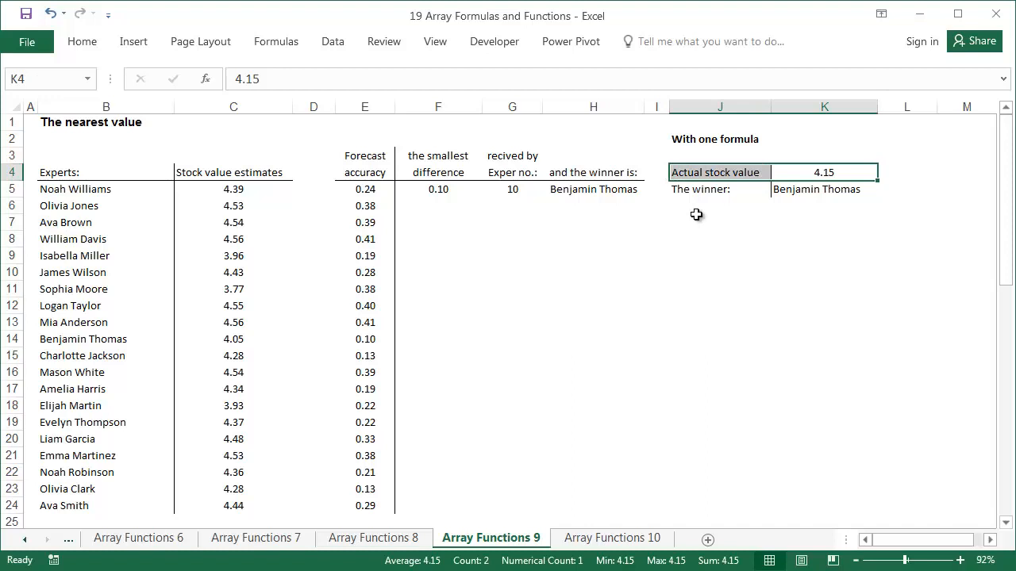
pyautogui.moveTo(232, 172); pyautogui.dragTo(235, 500)
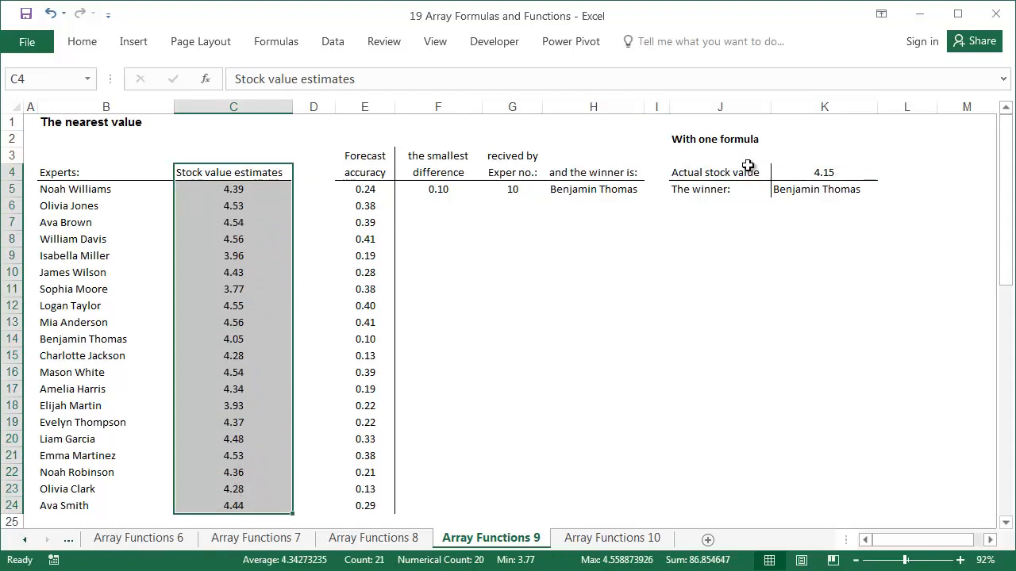
pyautogui.moveTo(799, 173); pyautogui.dragTo(714, 175)
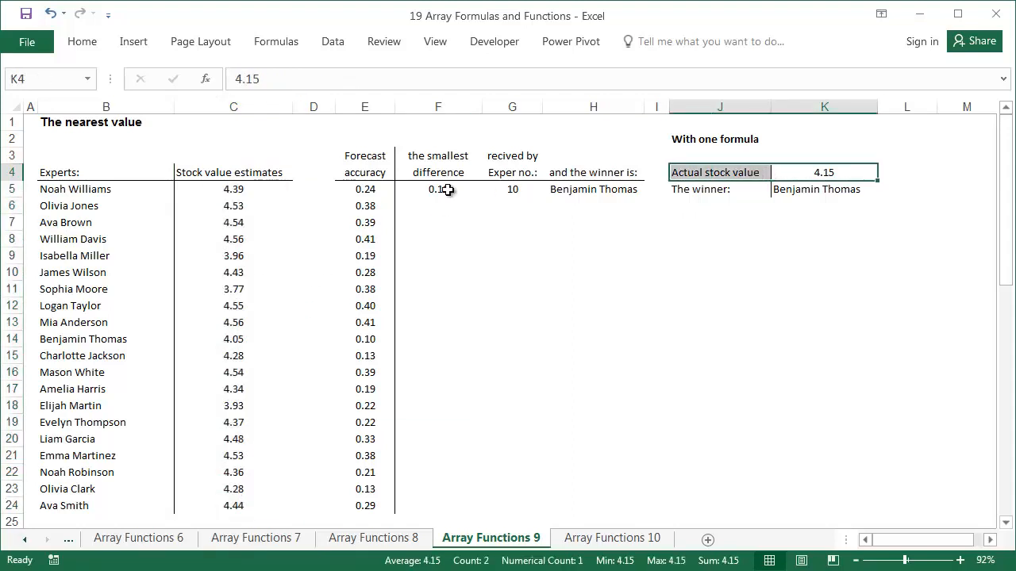
# Examine the Forecast accuracy formula =ABS(C5-$K$4) in E5, highlighting the ABS function and leaving the formula unchanged
pyautogui.click(375, 169)
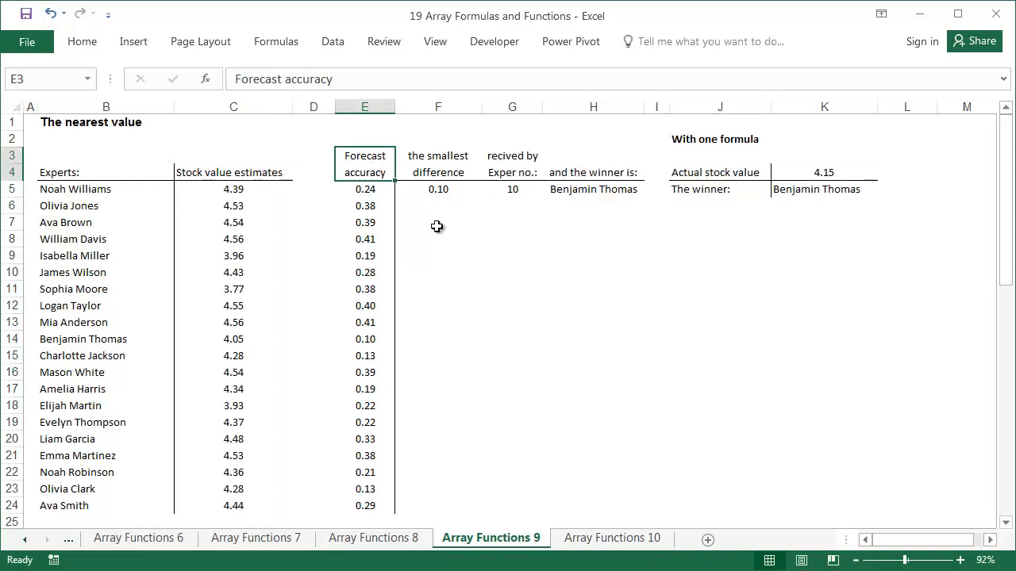
pyautogui.click(371, 192)
pyautogui.doubleClick(371, 190)
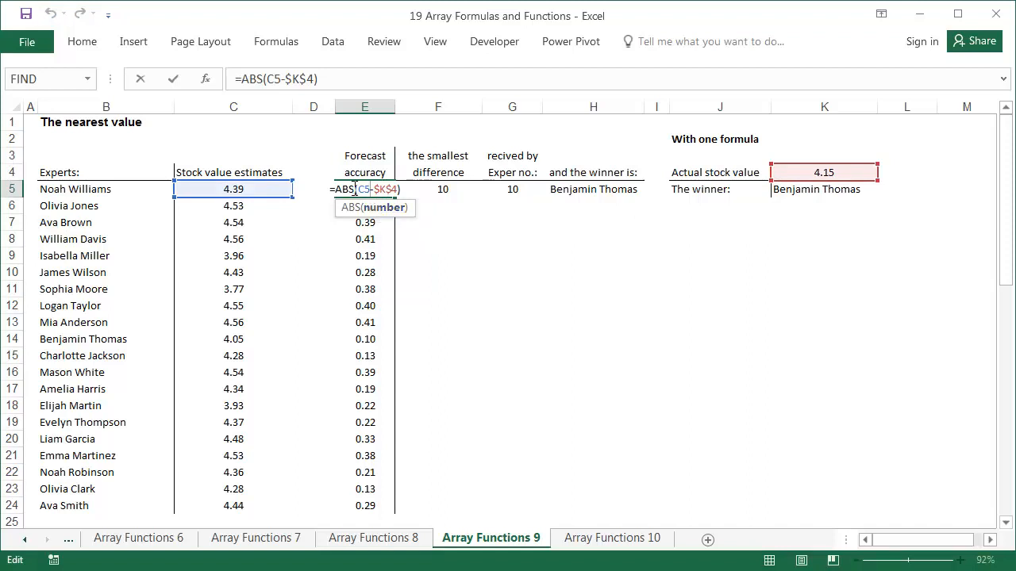
pyautogui.moveTo(354, 190); pyautogui.dragTo(335, 190)
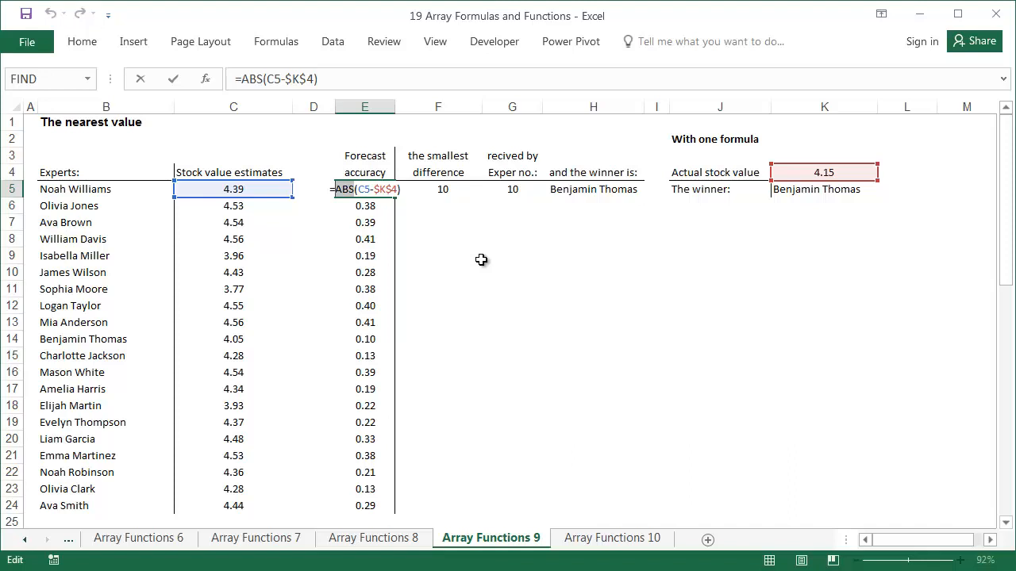
pyautogui.press('Return')
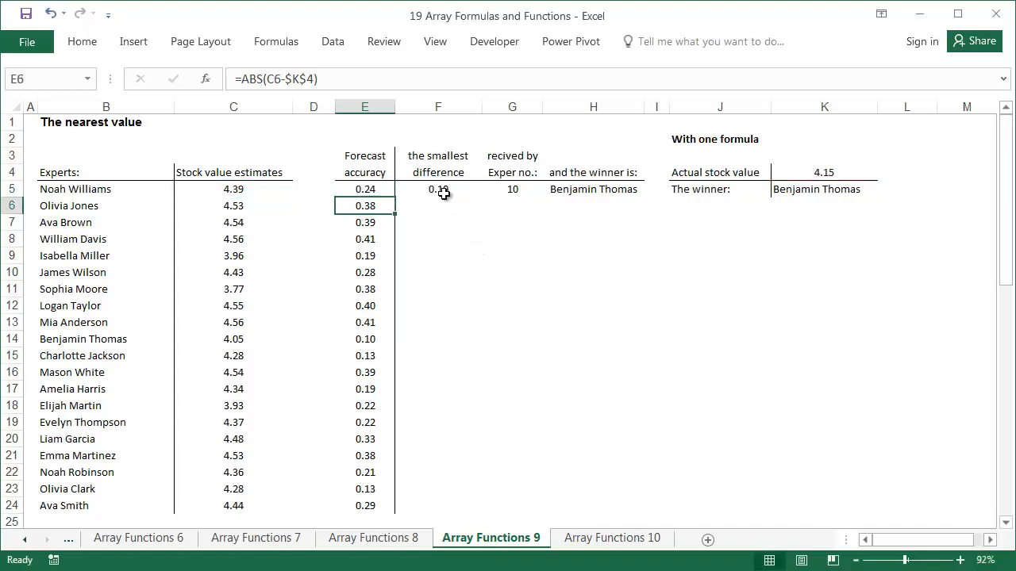
# Examine the smallest difference formula =MIN(E5:E24) in F5 and locate the matching accuracy value in E14
pyautogui.click(441, 189)
pyautogui.doubleClick(441, 189)
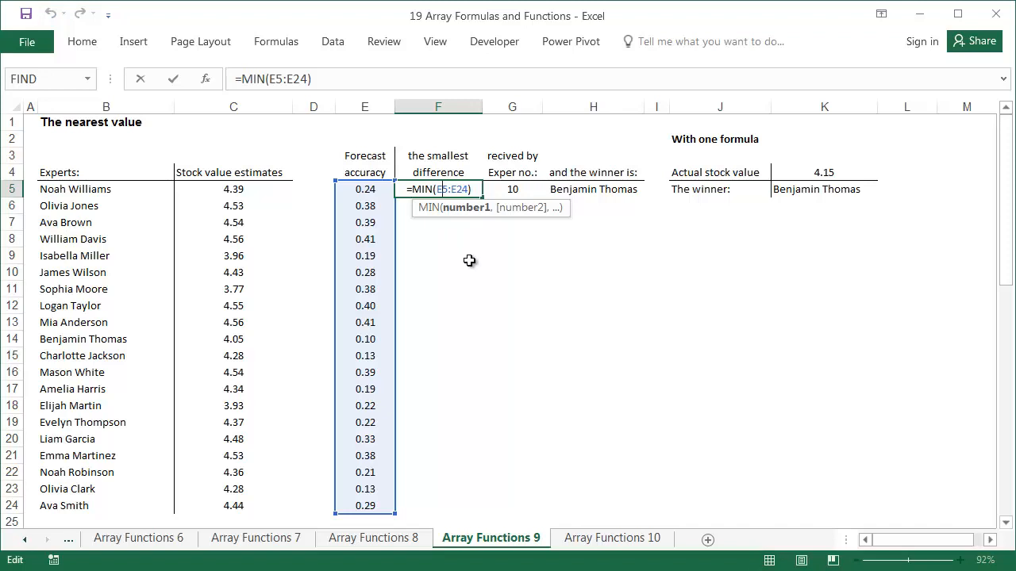
pyautogui.click(371, 339)
# Examine the expert number formula =MATCH(F5,E5:E24,0) in G5 and the winner formula =INDEX(B5:B24,G5) in H5, leaving both unedited
pyautogui.click(520, 189)
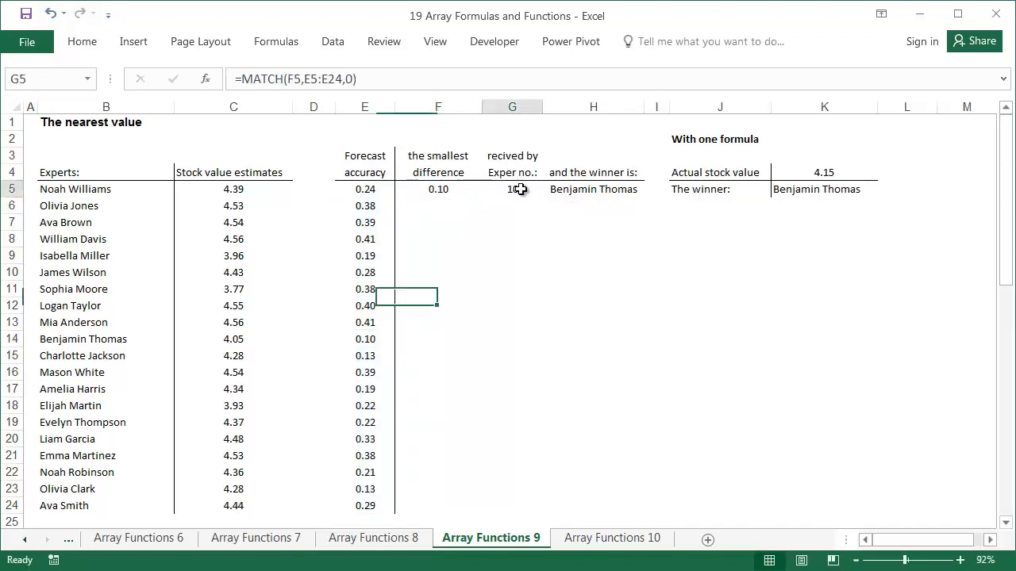
pyautogui.doubleClick(520, 188)
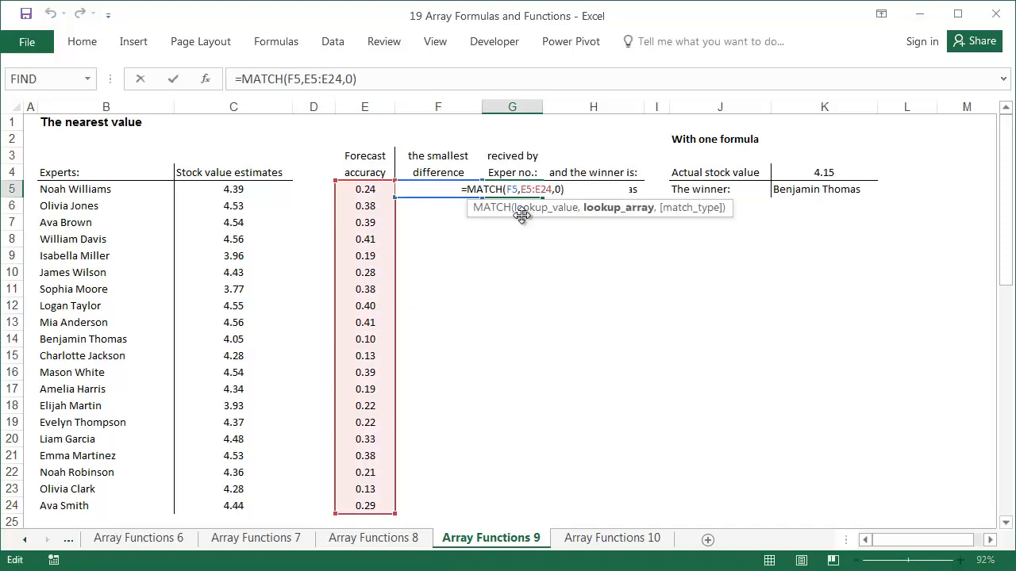
pyautogui.press('Escape')
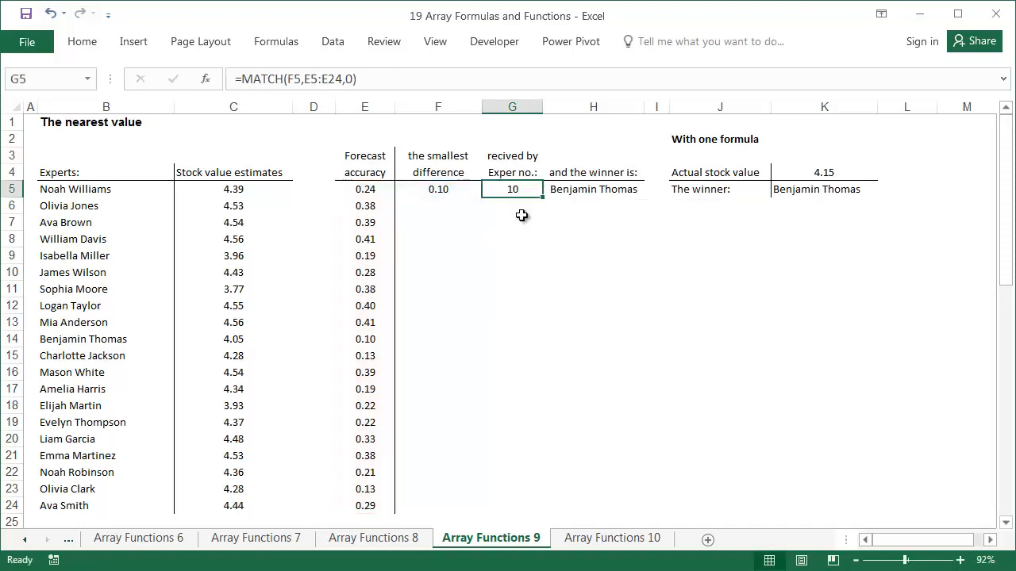
pyautogui.doubleClick(585, 189)
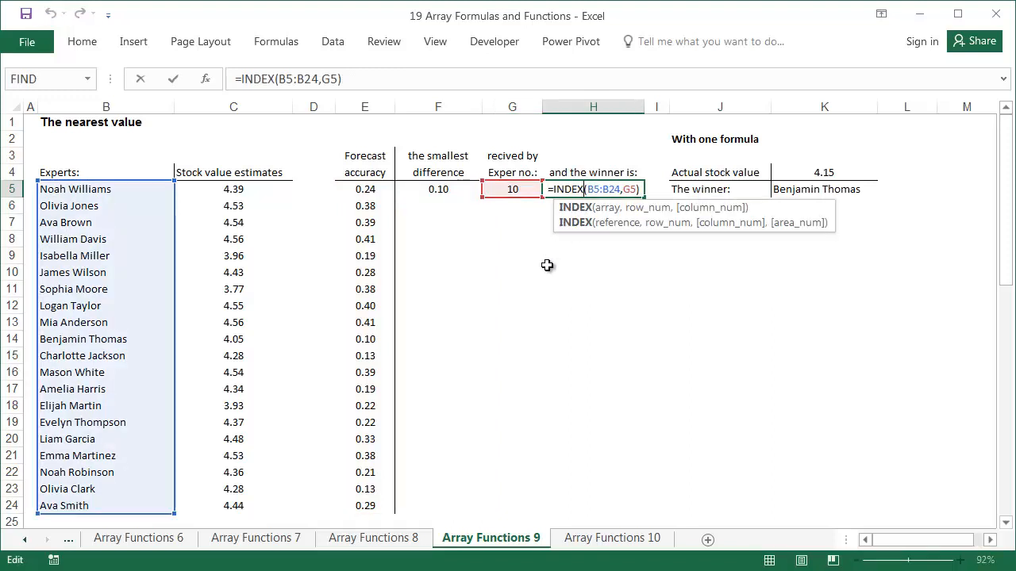
pyautogui.press('Escape')
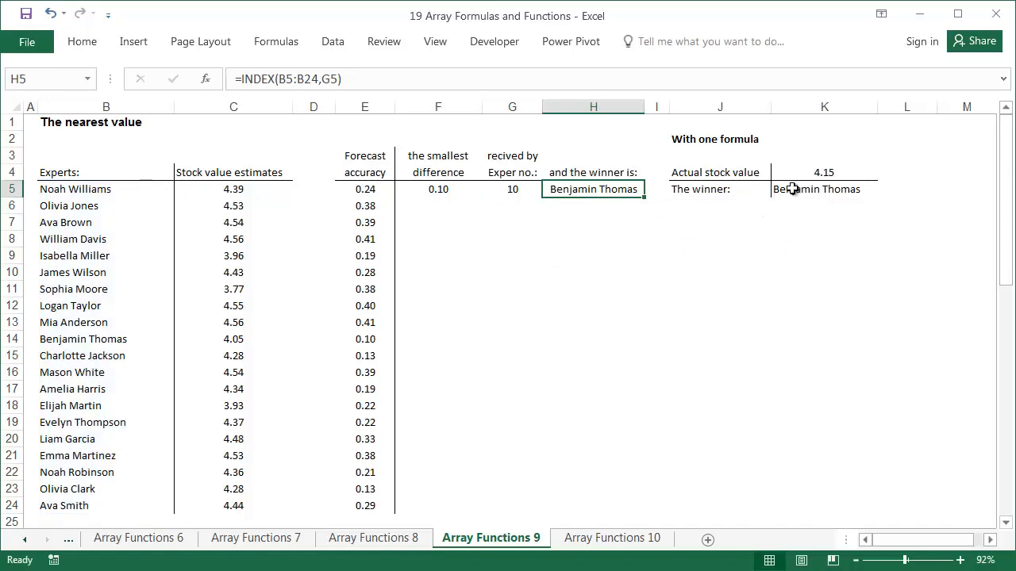
# Examine the combined INDEX, MATCH, MIN and ABS array formula in K5 and clear it from the cell
pyautogui.doubleClick(792, 189)
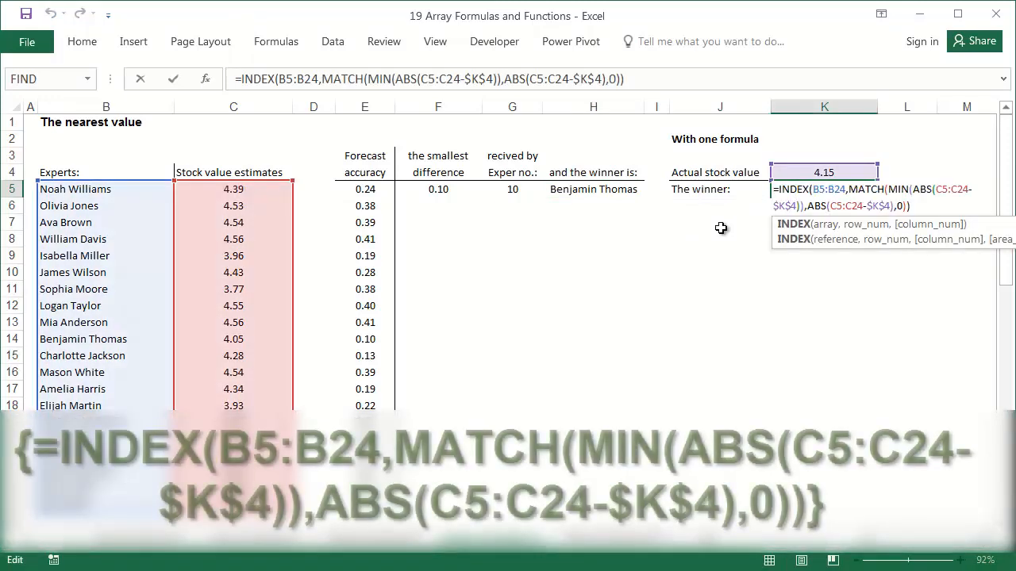
pyautogui.press('Escape')
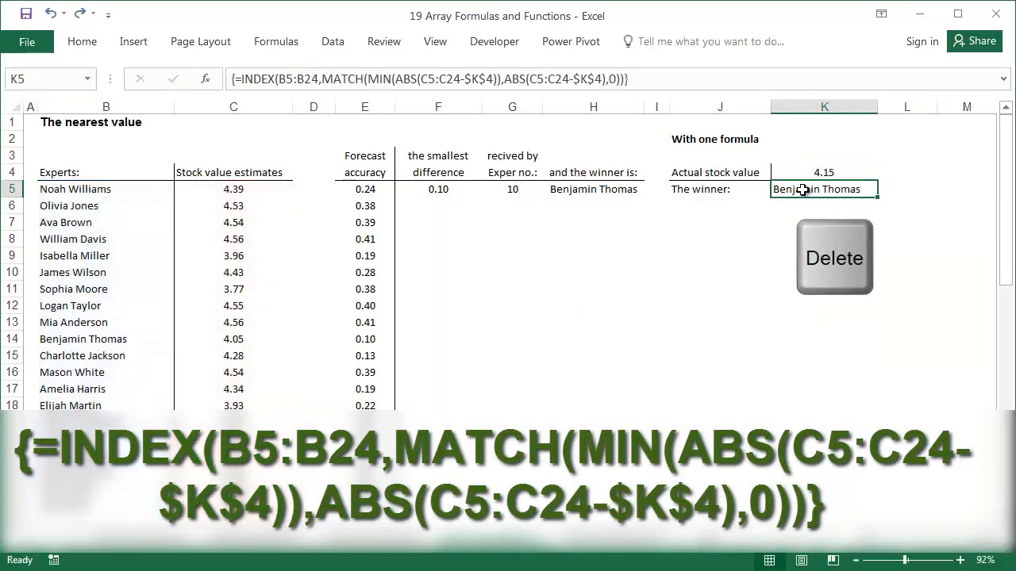
pyautogui.press('Delete')
# Copy the winner formula =INDEX(B5:B24,G5) from H5 into cell K5
pyautogui.click(631, 190)
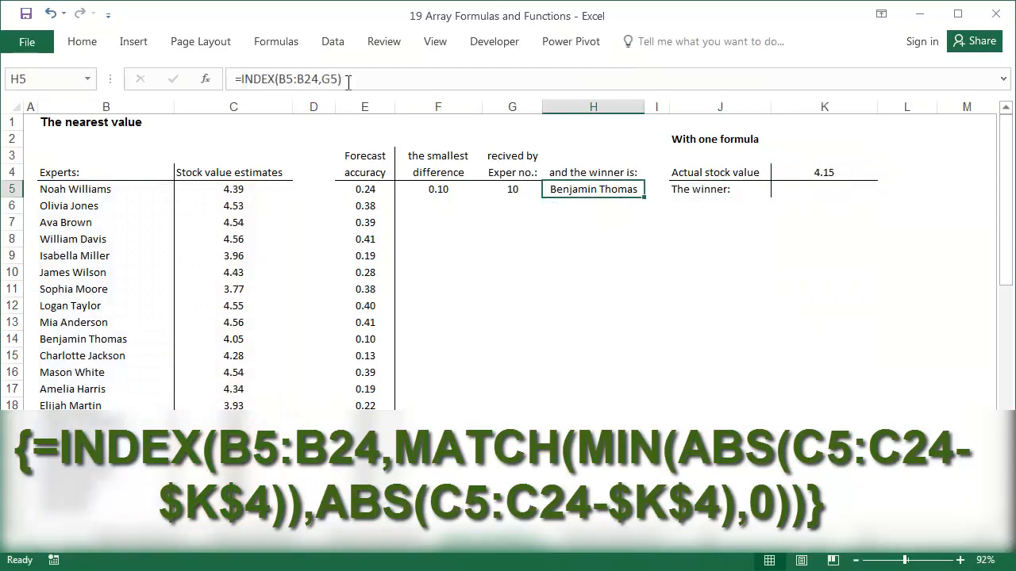
pyautogui.moveTo(348, 80); pyautogui.dragTo(215, 79)
pyautogui.hotkey('ctrl', 'c')
pyautogui.press('Escape')
pyautogui.doubleClick(828, 194)
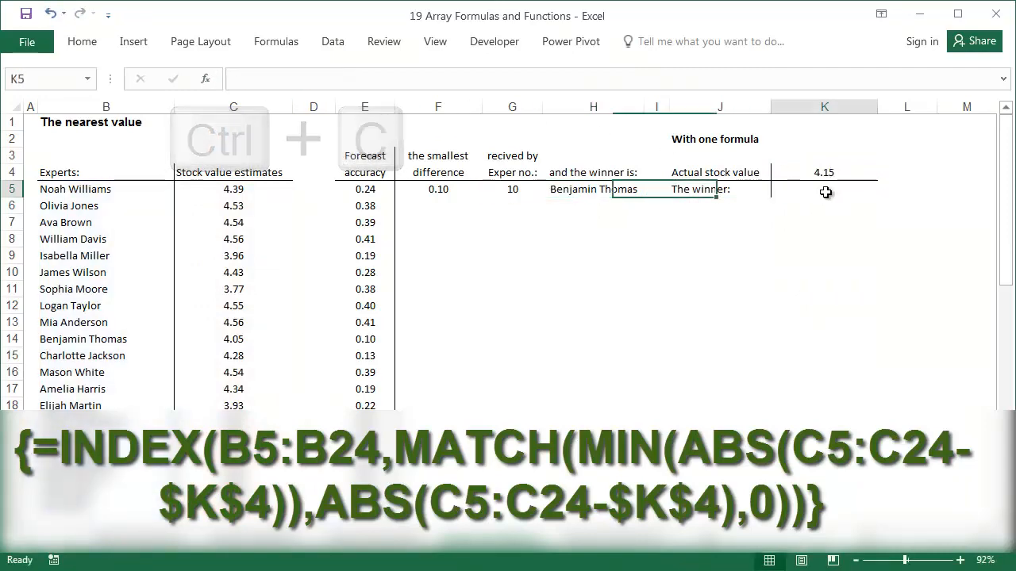
pyautogui.hotkey('ctrl', 'v')
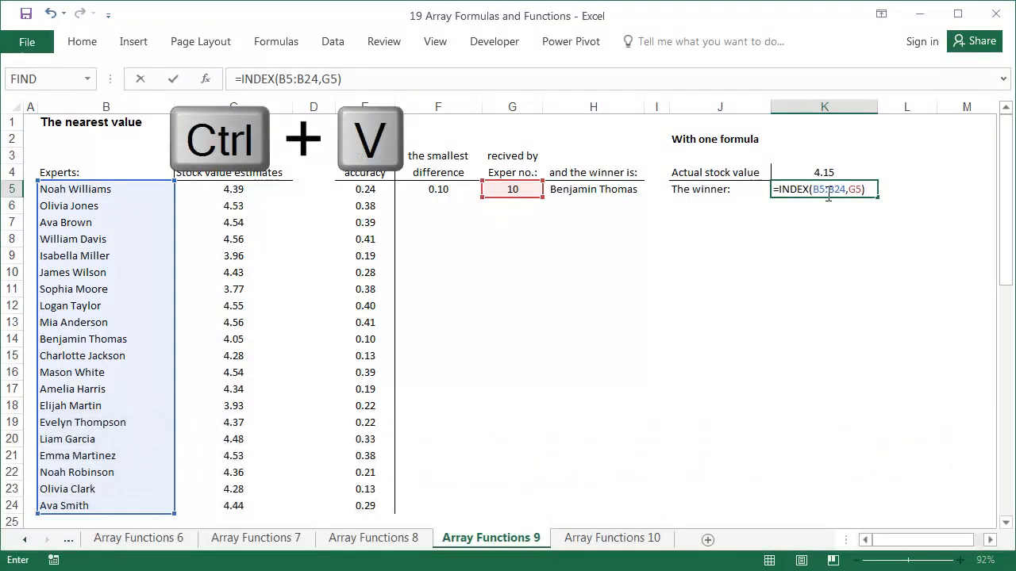
pyautogui.press('Return')
# Replace the G5 reference in K5's INDEX formula with MATCH(F5,E5:E24,0), copied from G5
pyautogui.click(512, 189)
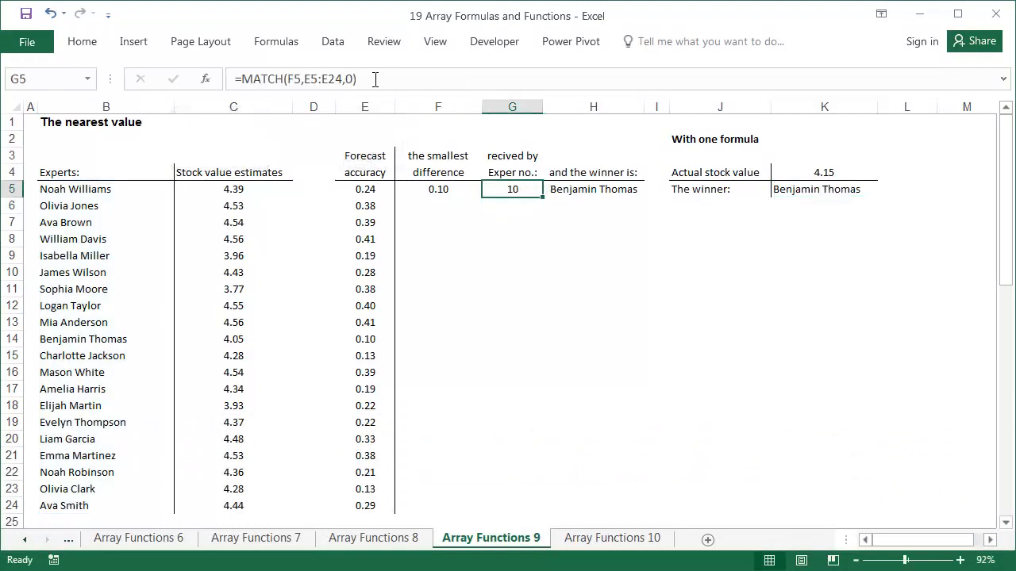
pyautogui.moveTo(356, 80); pyautogui.dragTo(241, 80)
pyautogui.hotkey('ctrl', 'c')
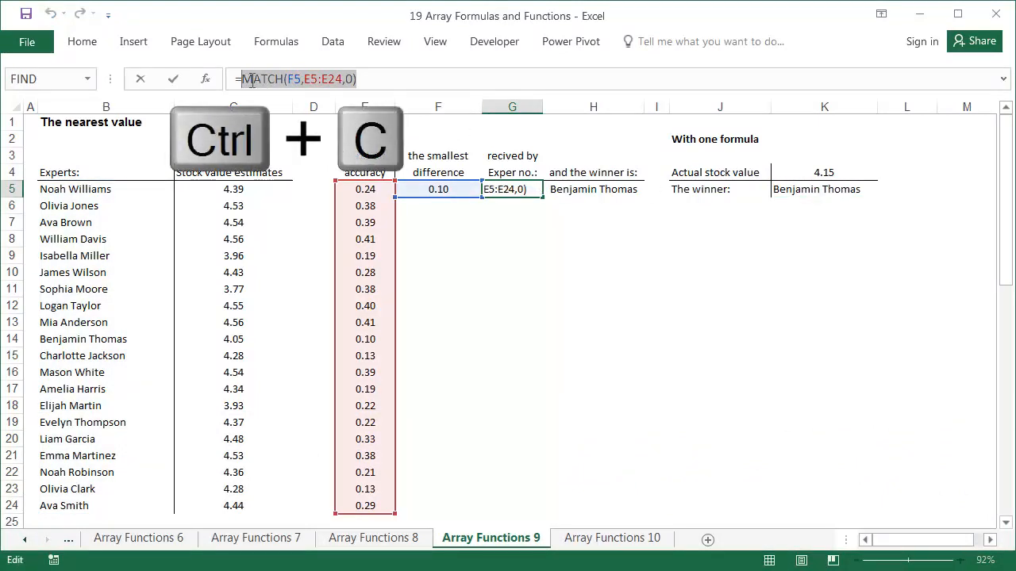
pyautogui.press('Escape')
pyautogui.doubleClick(802, 189)
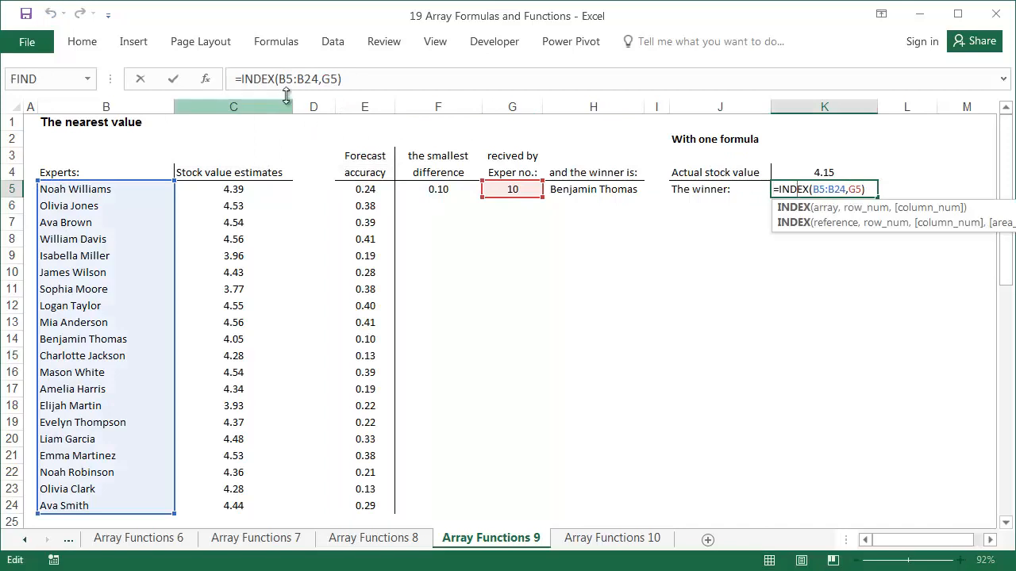
pyautogui.doubleClick(330, 79)
pyautogui.hotkey('ctrl', 'v')
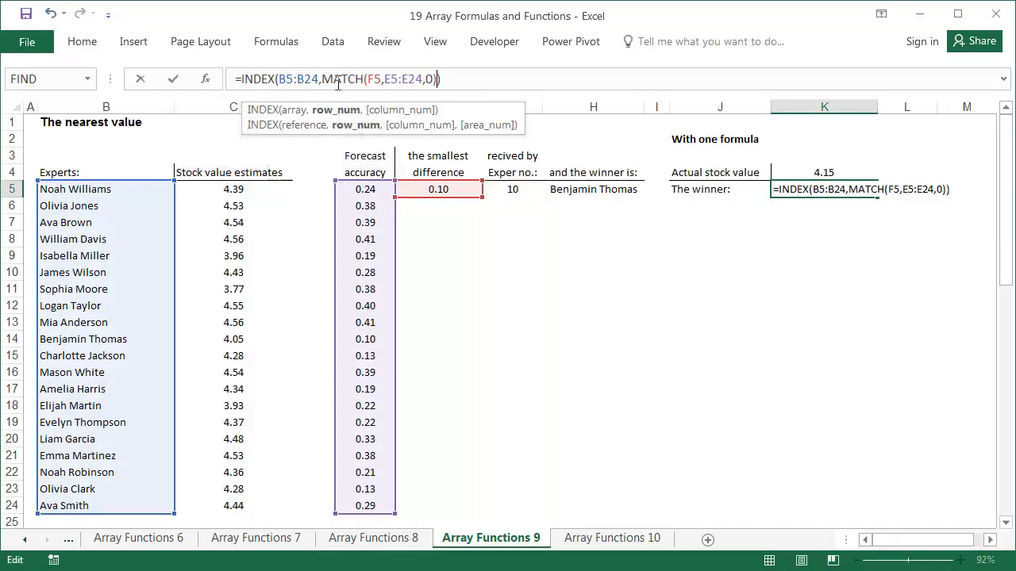
pyautogui.press('Return')
# Replace the F5 reference in K5's MATCH function with MIN(E5:E24), copied from F5
pyautogui.click(442, 191)
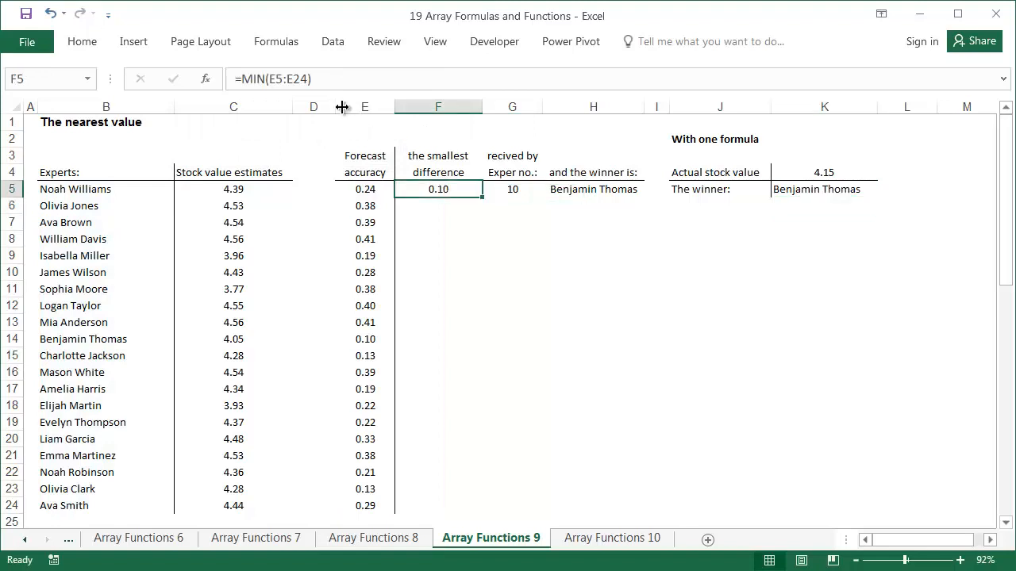
pyautogui.moveTo(333, 84); pyautogui.dragTo(242, 79)
pyautogui.hotkey('ctrl', 'c')
pyautogui.press('Escape')
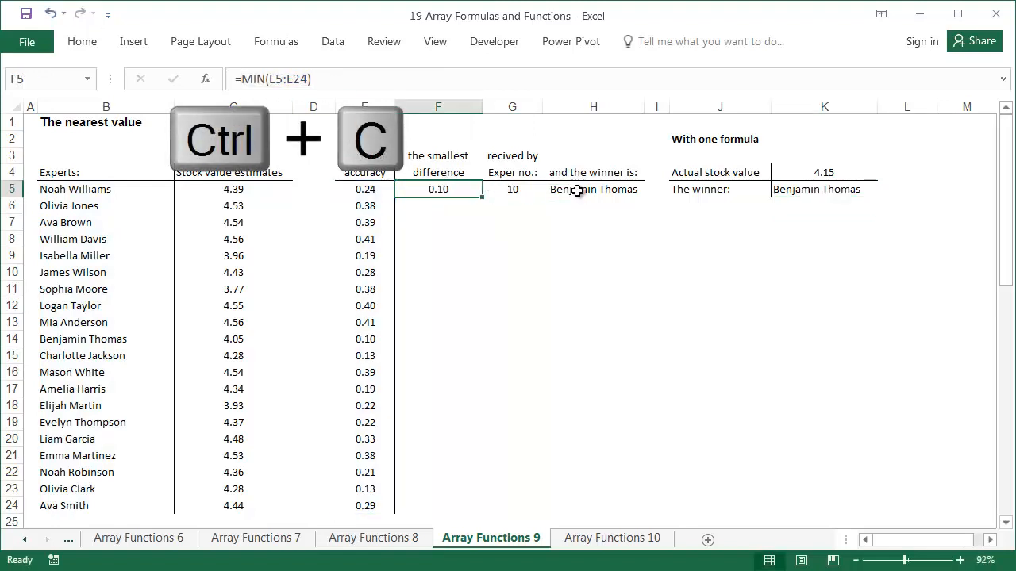
pyautogui.doubleClick(786, 189)
pyautogui.doubleClick(382, 79)
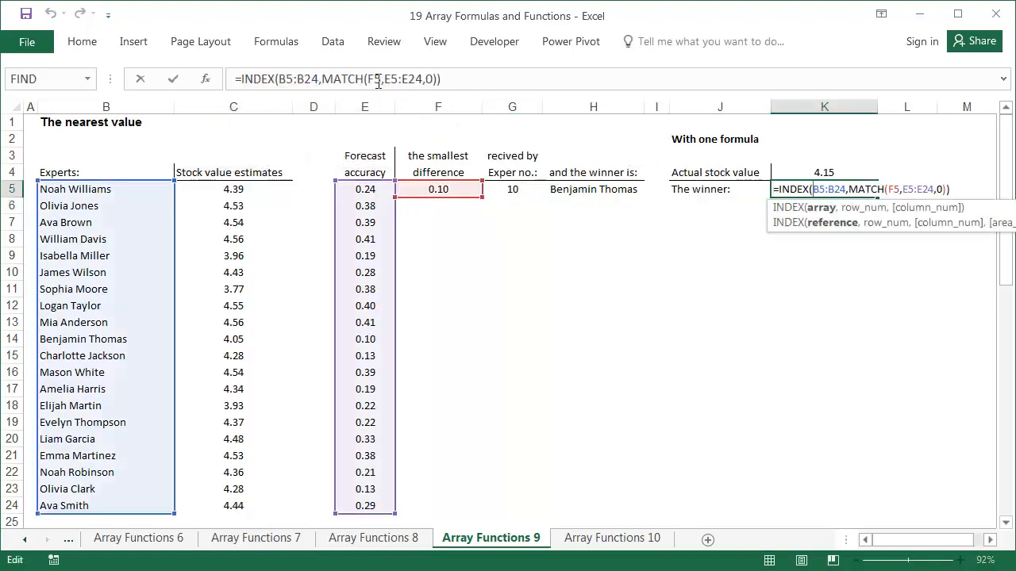
pyautogui.hotkey('ctrl', 'v')
pyautogui.press('Return')
# Replace E5:E24 inside K5's MIN function with the ABS expression copied from E5, extended to ABS(C5:C24-$K$4)
pyautogui.click(364, 189)
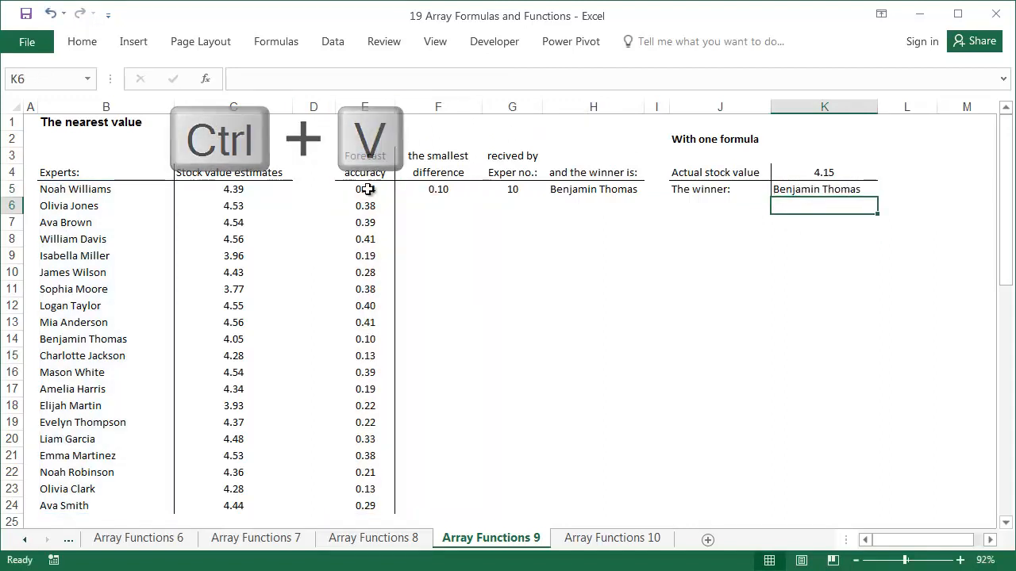
pyautogui.moveTo(318, 79); pyautogui.dragTo(243, 79)
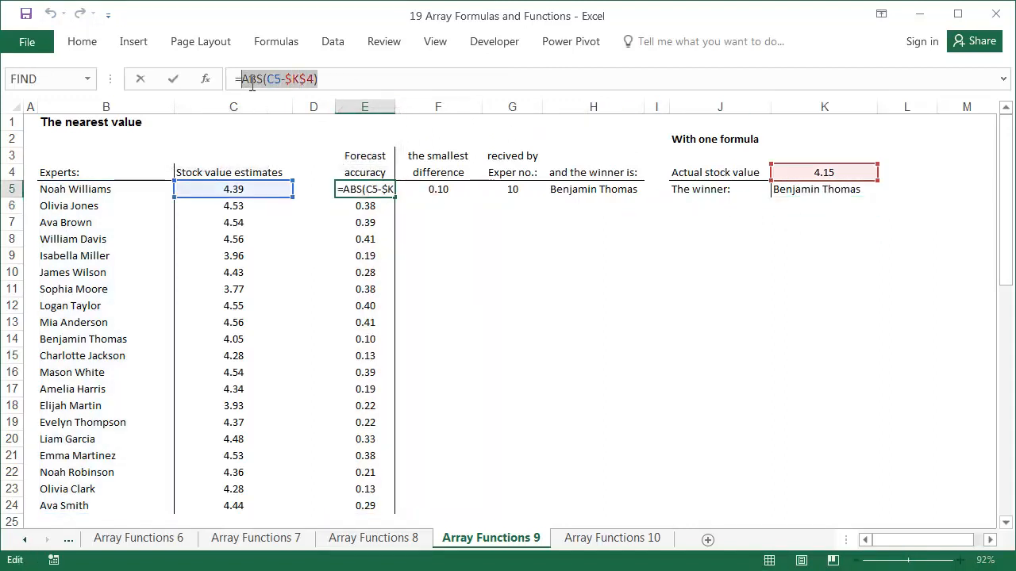
pyautogui.hotkey('ctrl', 'c')
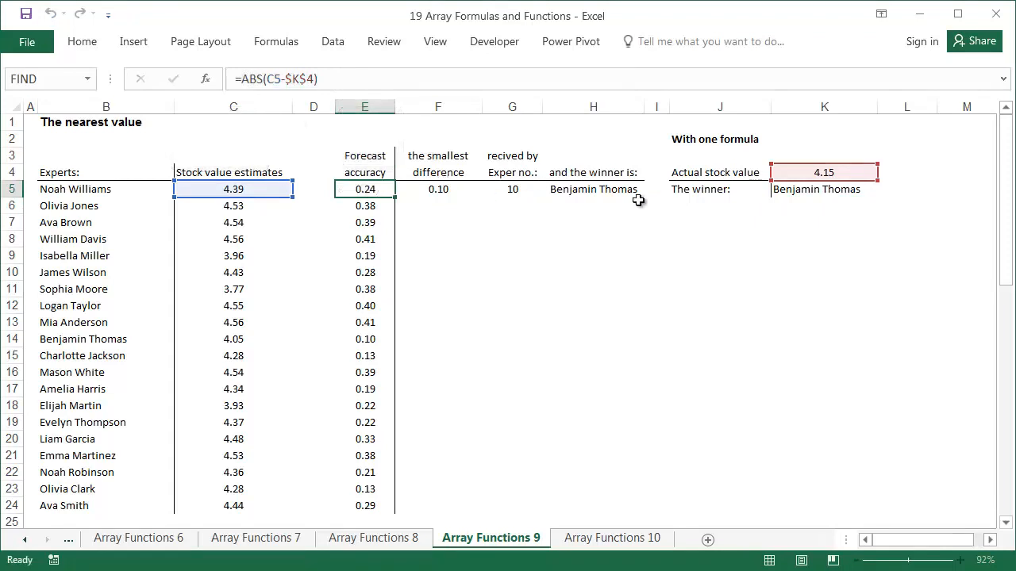
pyautogui.press('Escape')
pyautogui.doubleClick(821, 195)
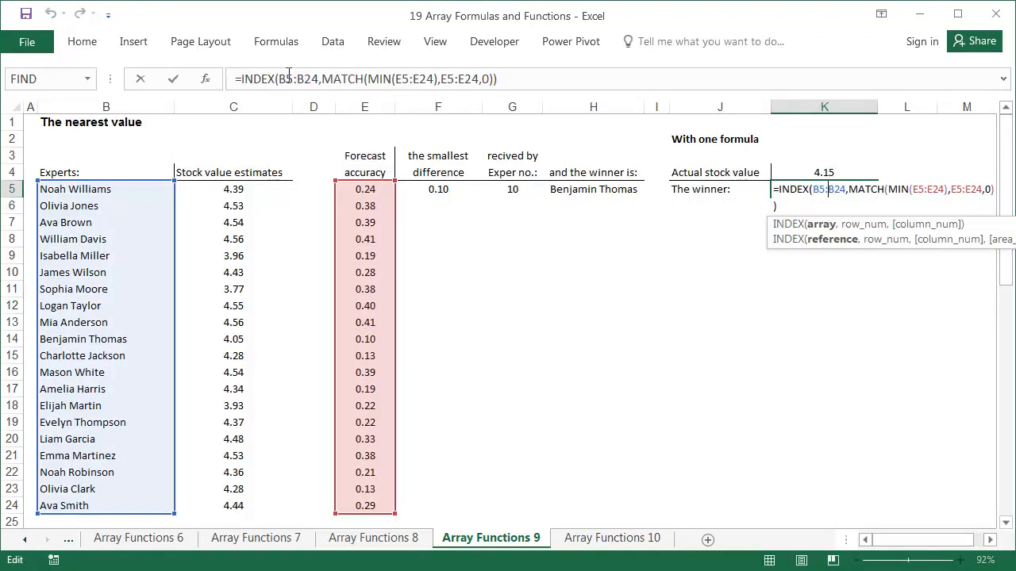
pyautogui.moveTo(397, 80); pyautogui.dragTo(408, 80)
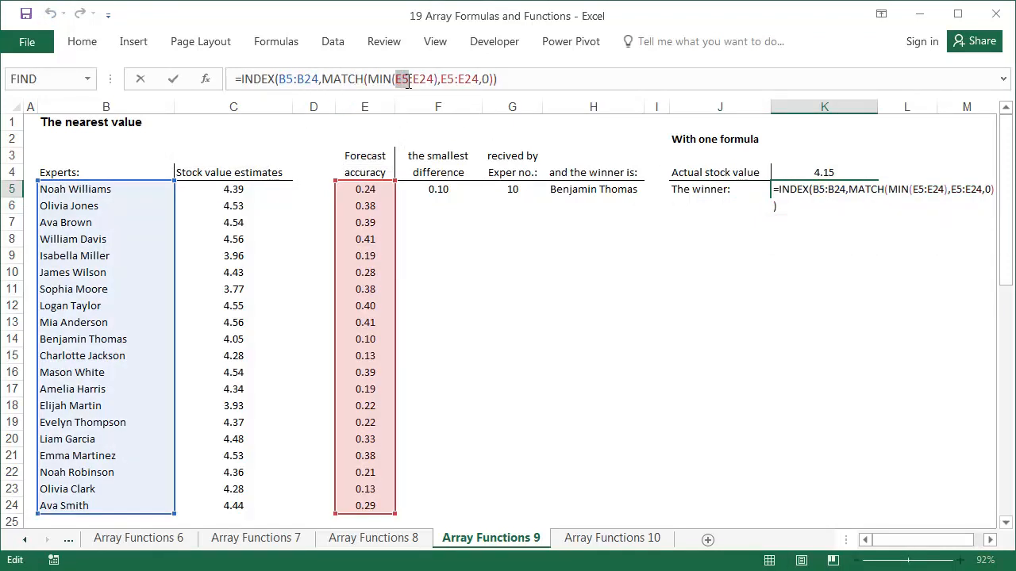
pyautogui.hotkey('ctrl', 'v')
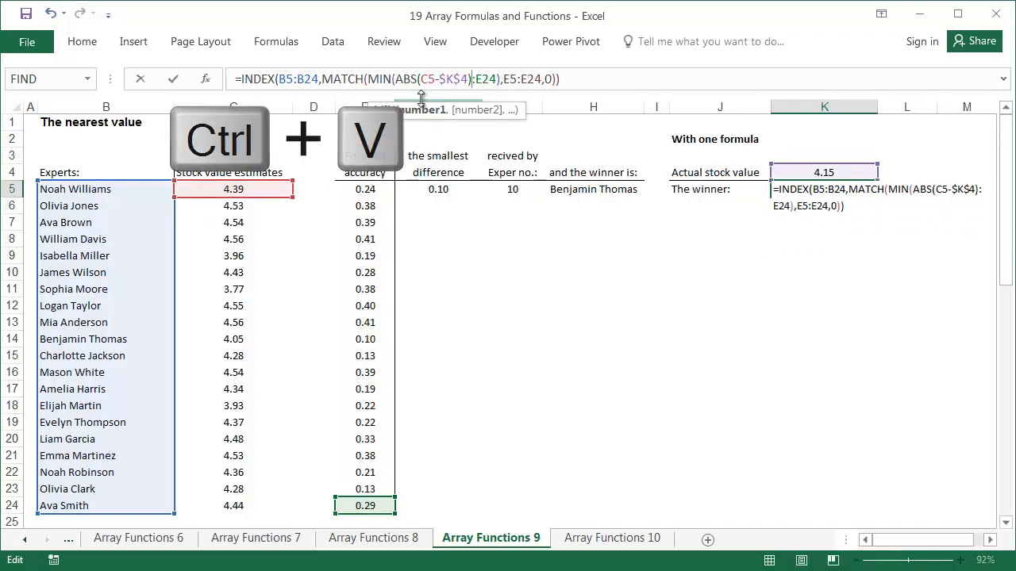
pyautogui.press('Delete')
pyautogui.press('Delete')
pyautogui.press('Delete')
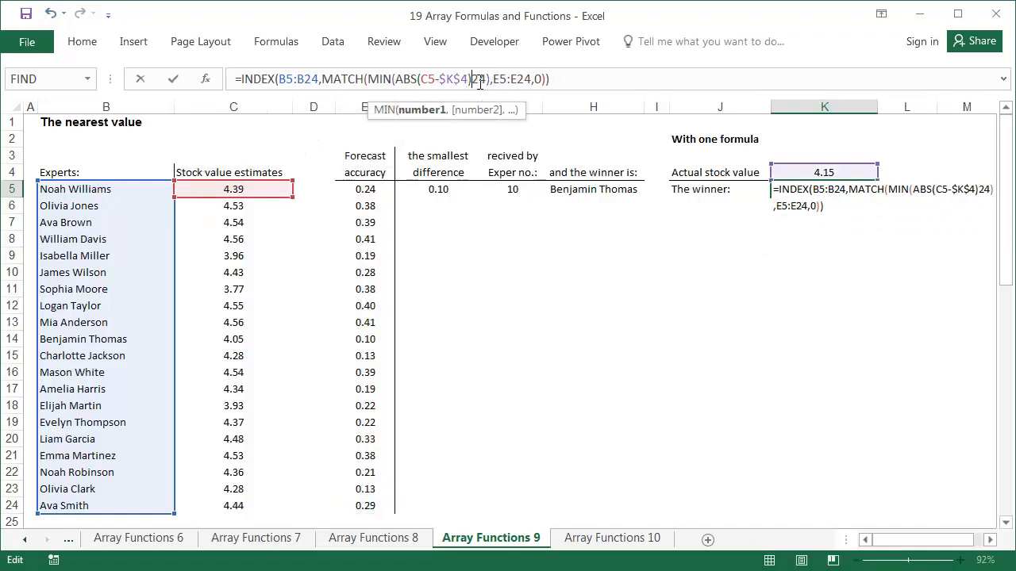
pyautogui.press('Delete')
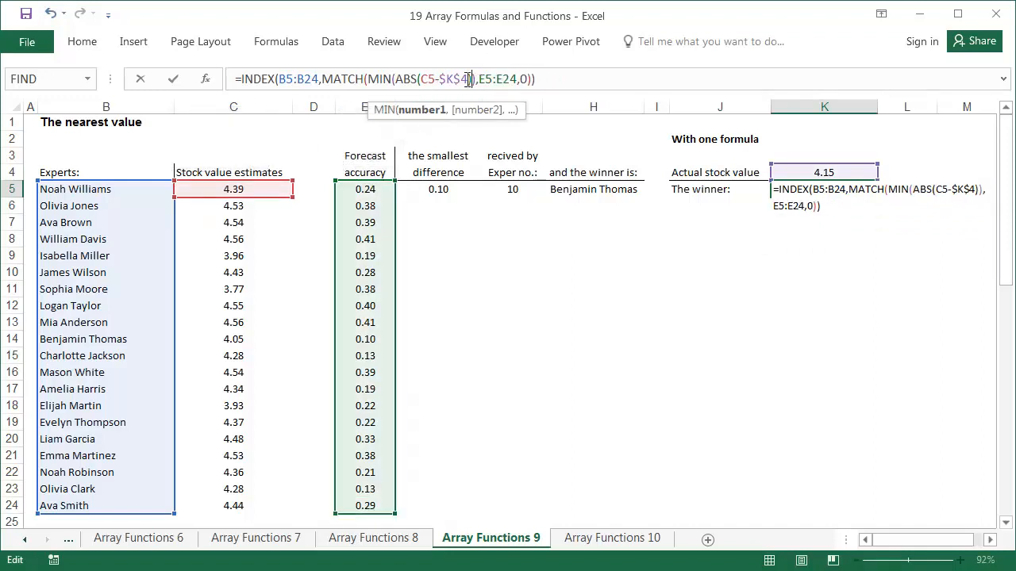
pyautogui.click(438, 78)
pyautogui.write(':C24')
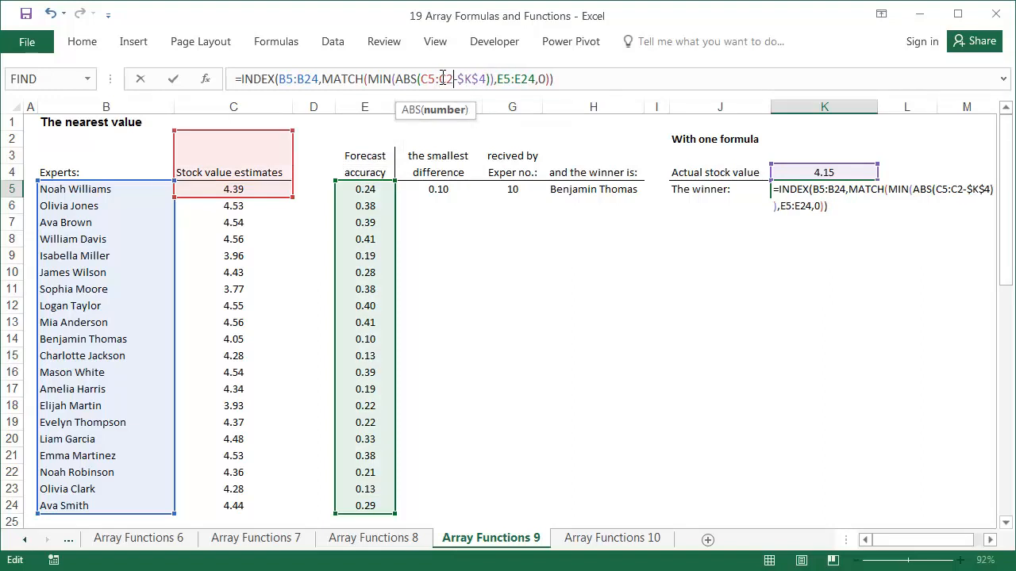
# Reuse ABS(C5:C24-$K$4) as the MATCH lookup array in place of E5:E24 and enter K5 as an array formula
pyautogui.moveTo(396, 79); pyautogui.dragTo(499, 79)
pyautogui.hotkey('ctrl', 'c')
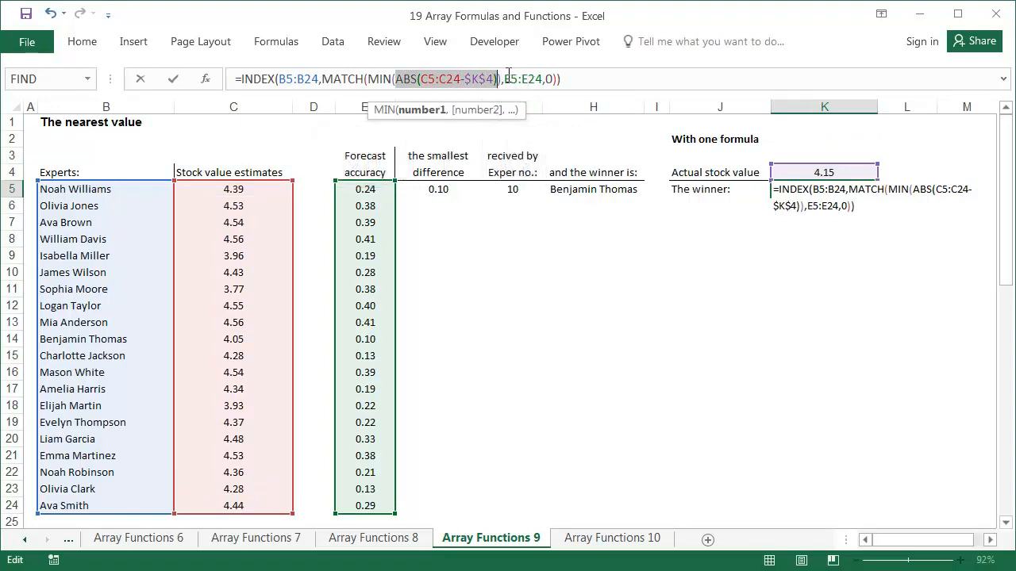
pyautogui.moveTo(504, 79); pyautogui.dragTo(543, 78)
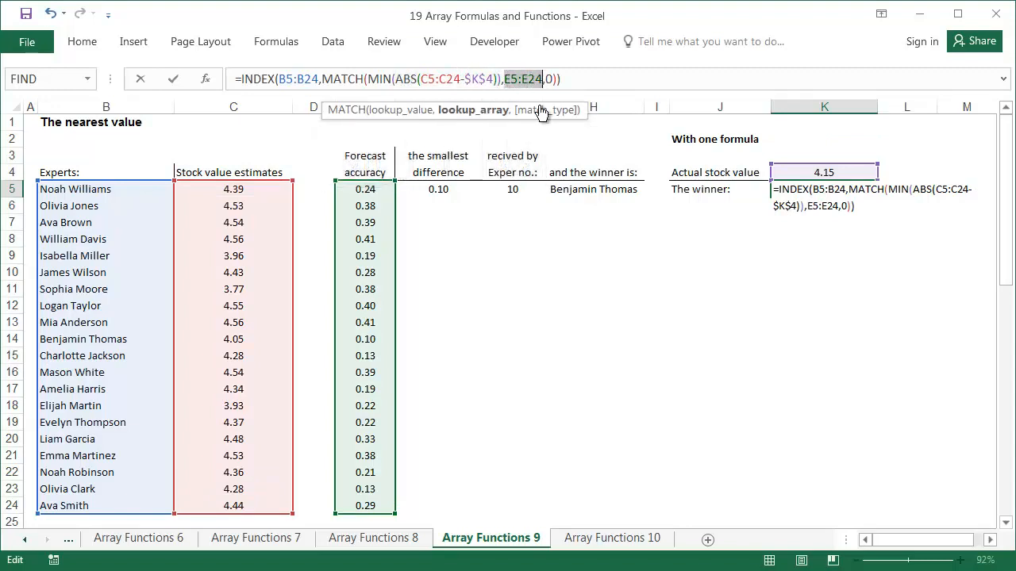
pyautogui.hotkey('ctrl', 'v')
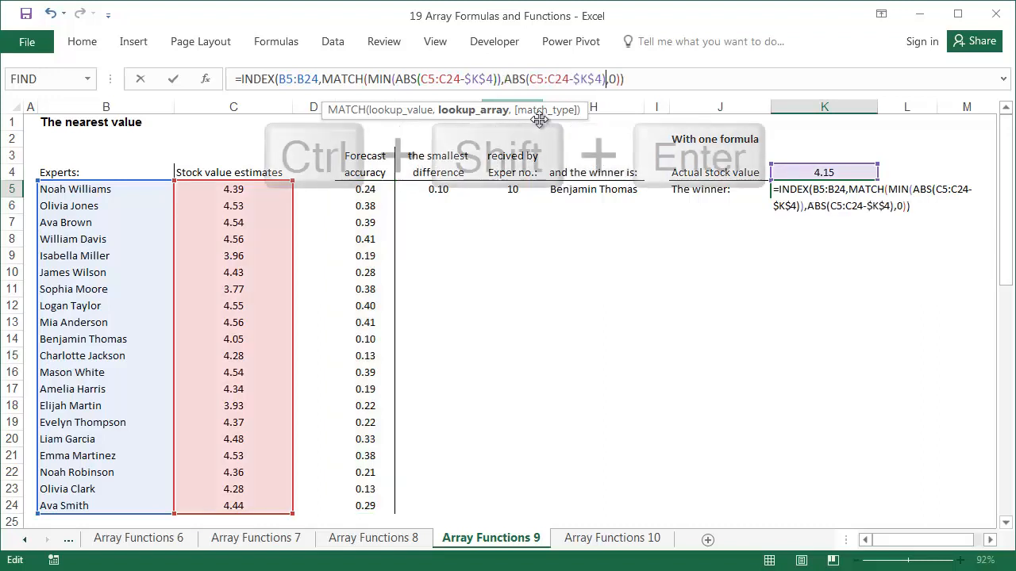
pyautogui.hotkey('ctrl', 'shift', 'Return')
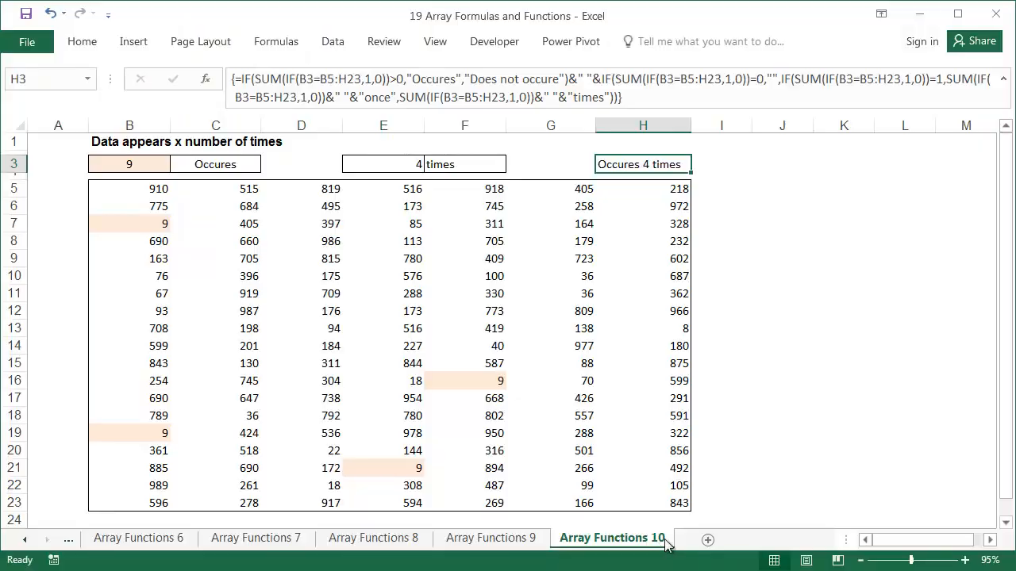
# Examine the array formulas for the count in E3, the occurrence text in C3 and the combined text in H3
pyautogui.click(390, 165)
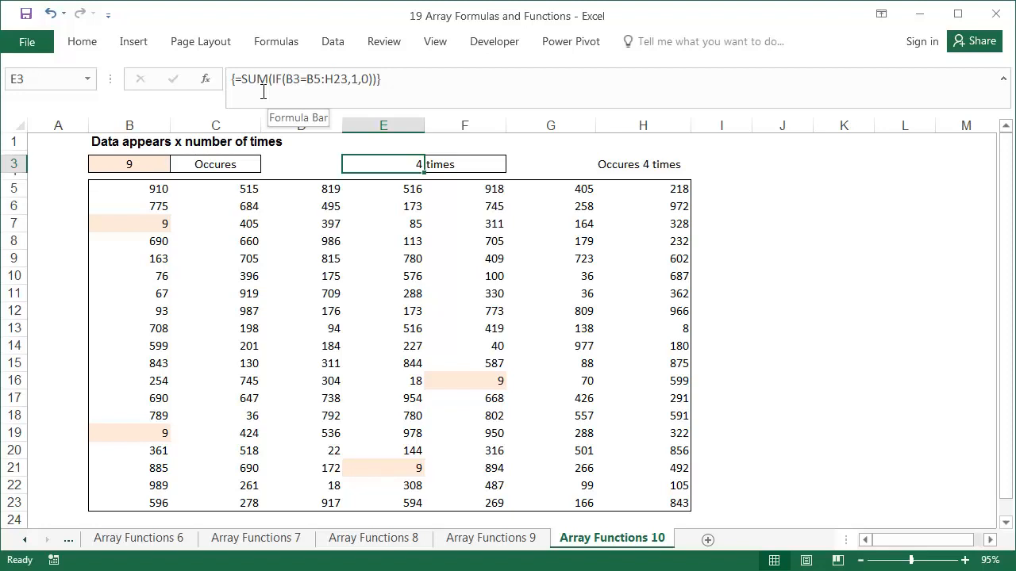
pyautogui.click(251, 164)
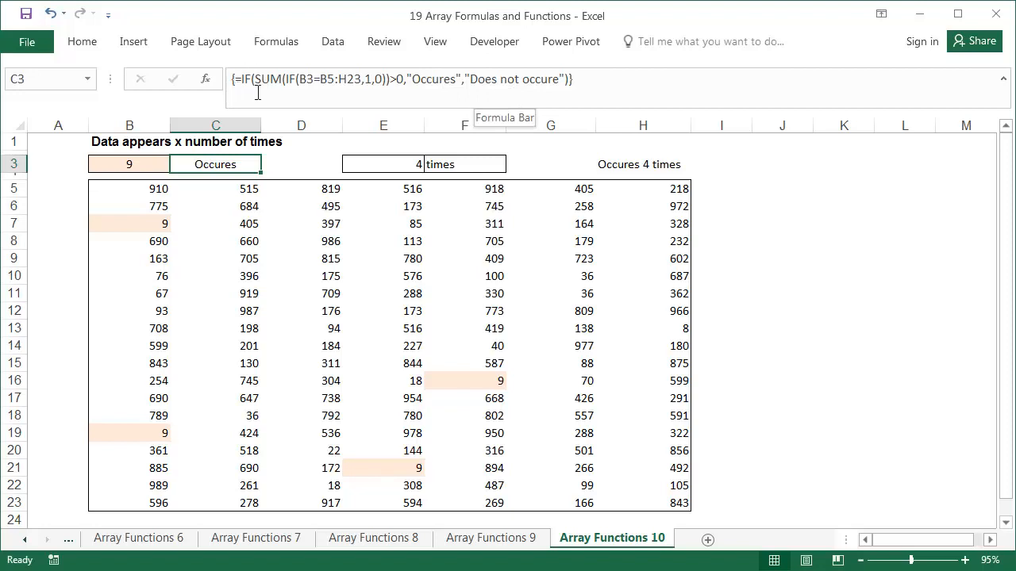
pyautogui.click(624, 165)
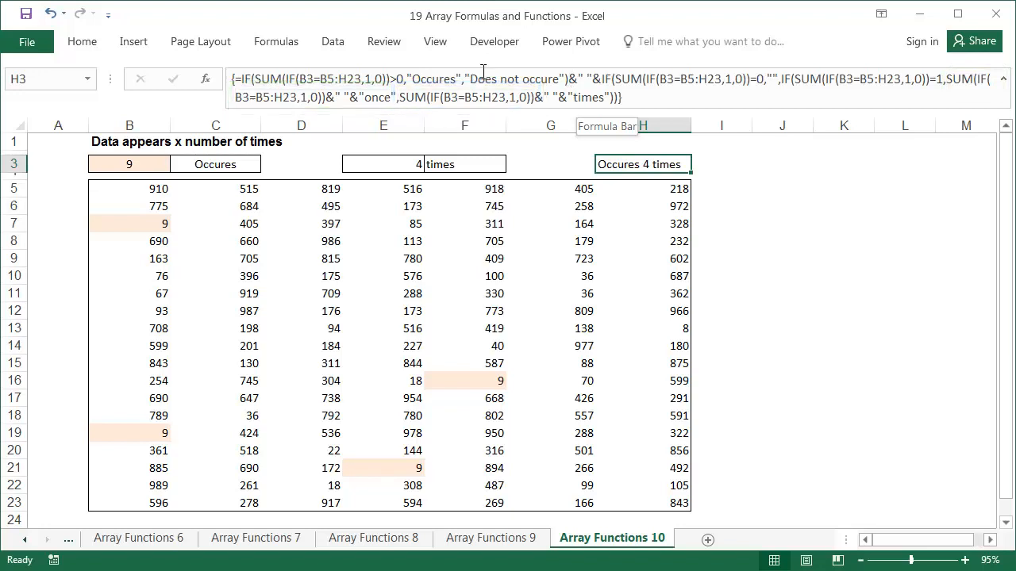
# Start Evaluate Formula on H3 and evaluate the B3 reference and its comparison with B5:H23
pyautogui.click(287, 46)
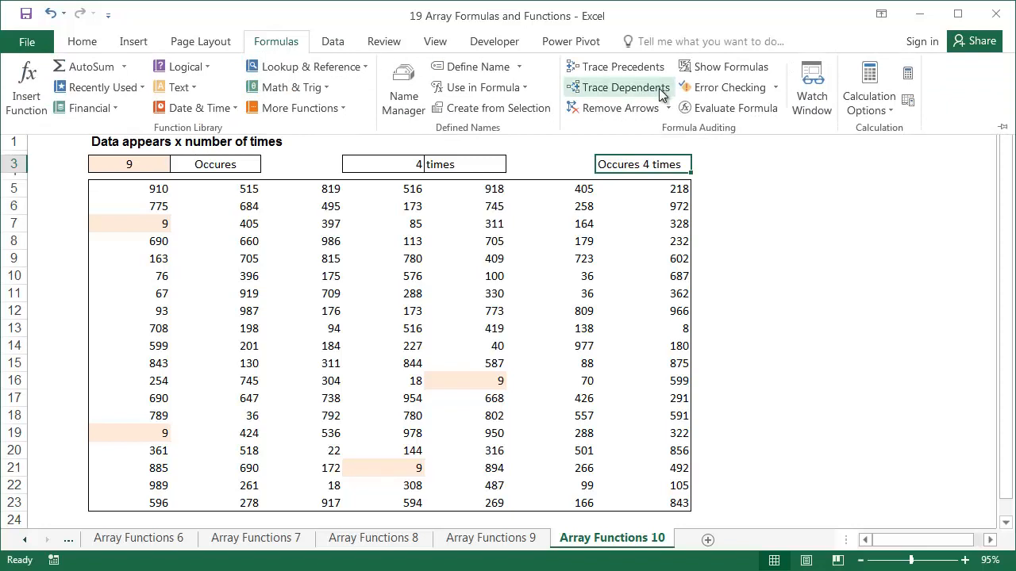
pyautogui.click(760, 113)
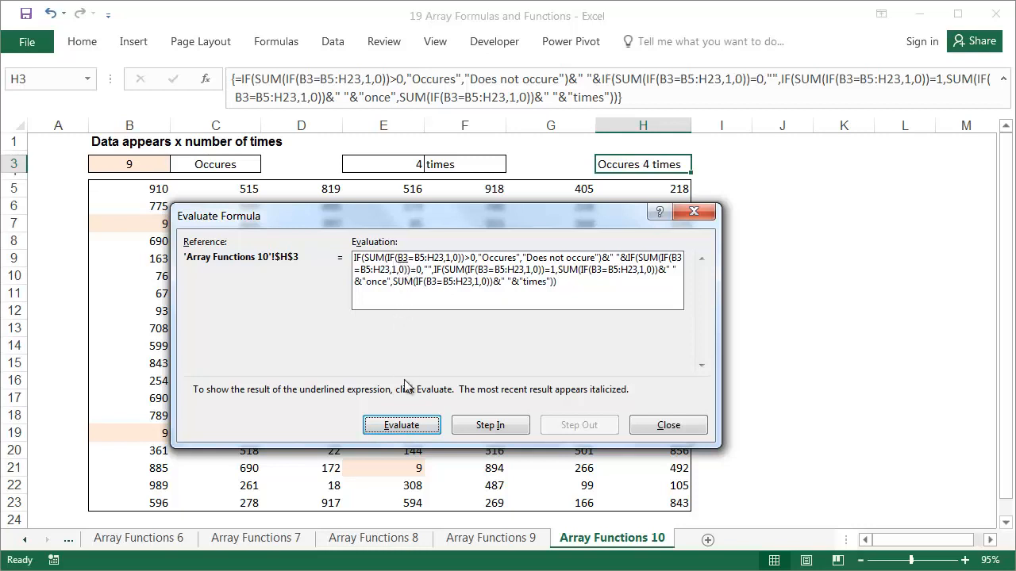
pyautogui.click(415, 426)
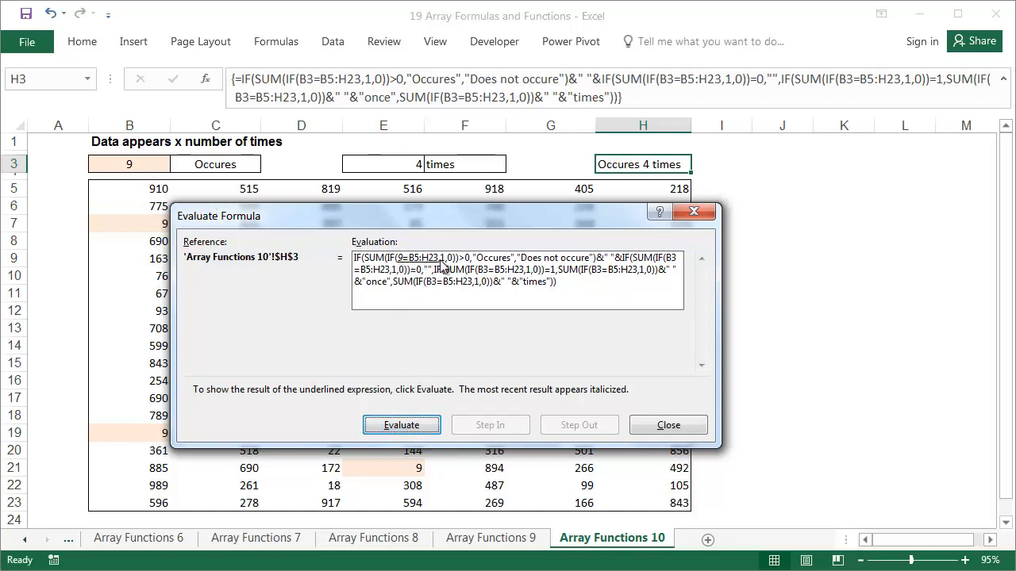
pyautogui.click(422, 428)
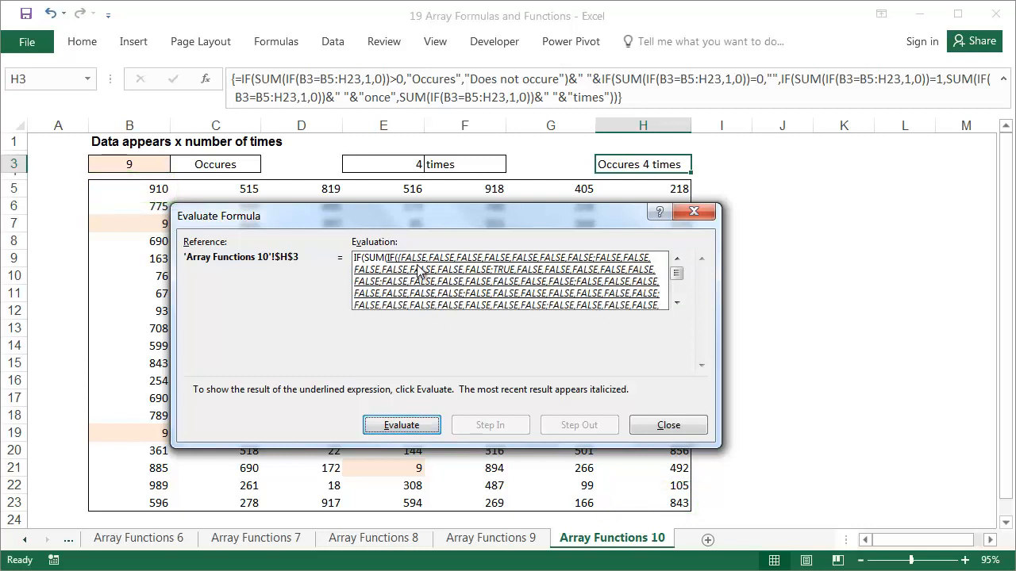
# Review the full TRUE/FALSE comparison array in the evaluation and evaluate the innermost IF function
pyautogui.click(676, 302)
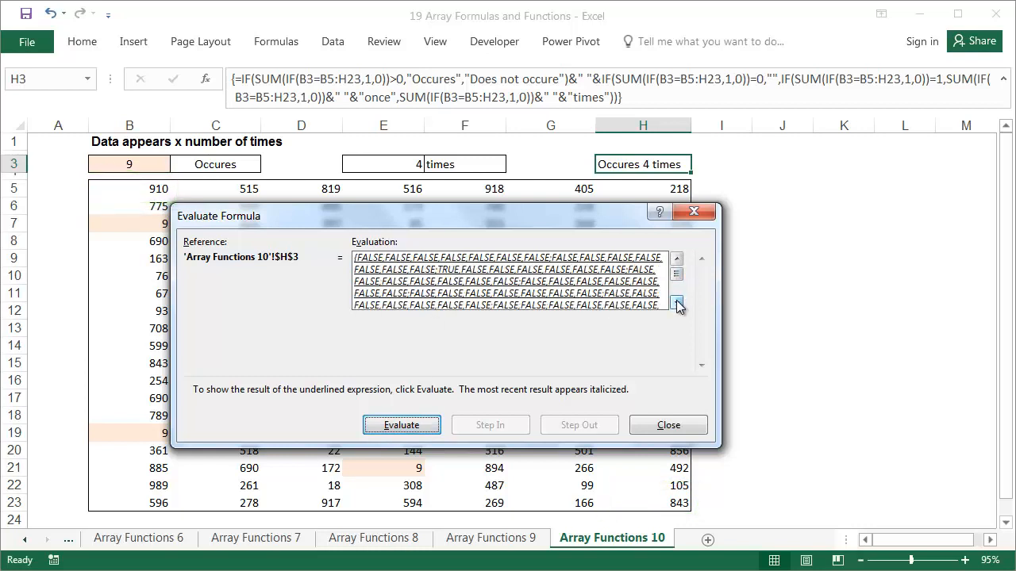
pyautogui.click(676, 303)
pyautogui.click(676, 302)
pyautogui.click(676, 302)
pyautogui.click(676, 302)
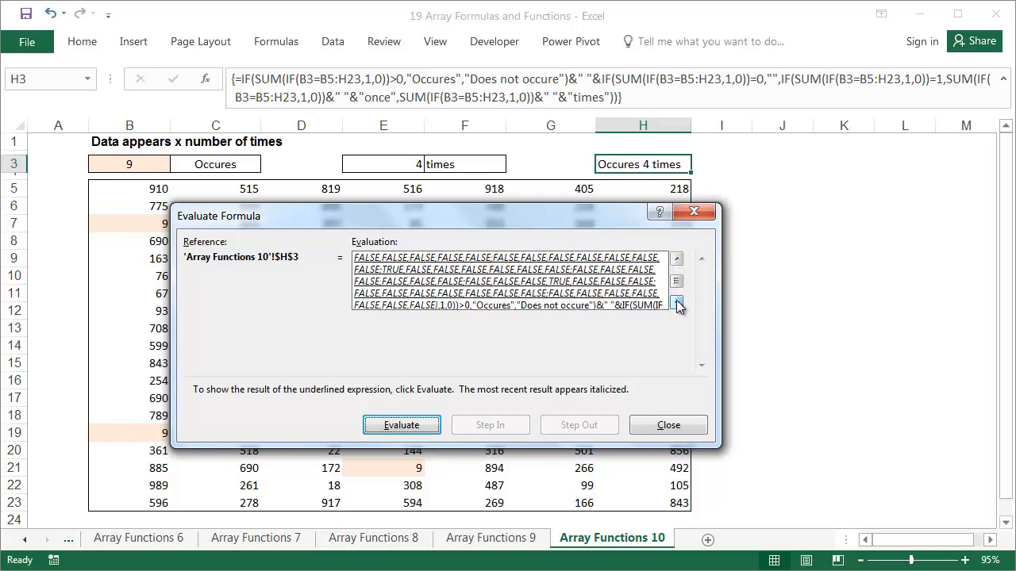
pyautogui.click(676, 258)
pyautogui.click(676, 258)
pyautogui.click(677, 258)
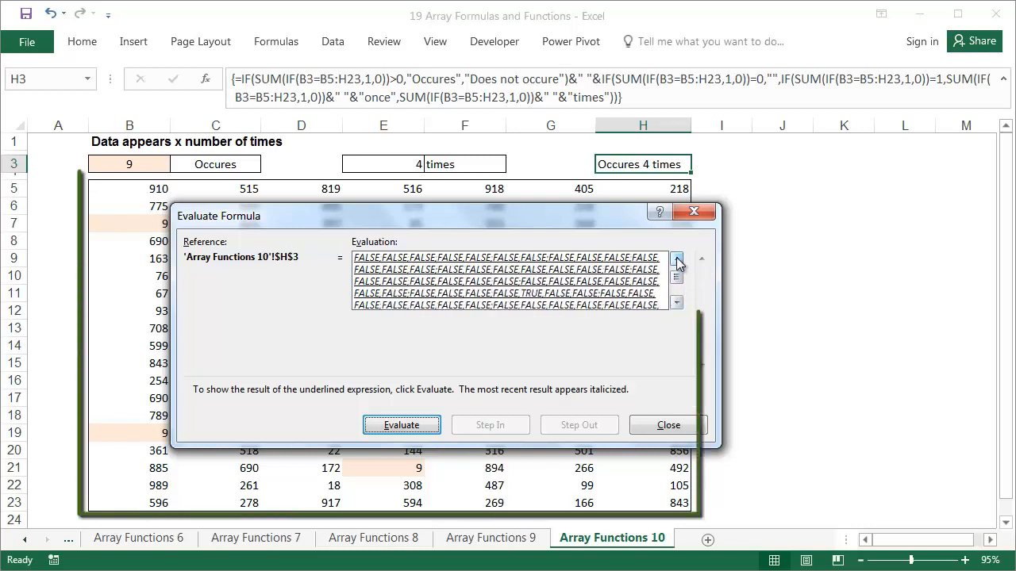
pyautogui.click(677, 259)
pyautogui.click(676, 259)
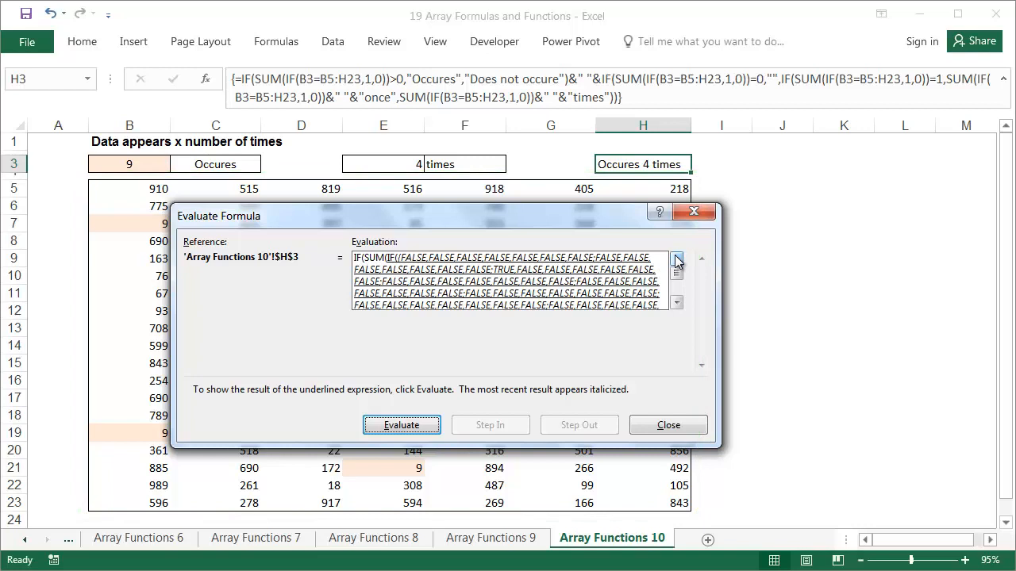
pyautogui.click(437, 427)
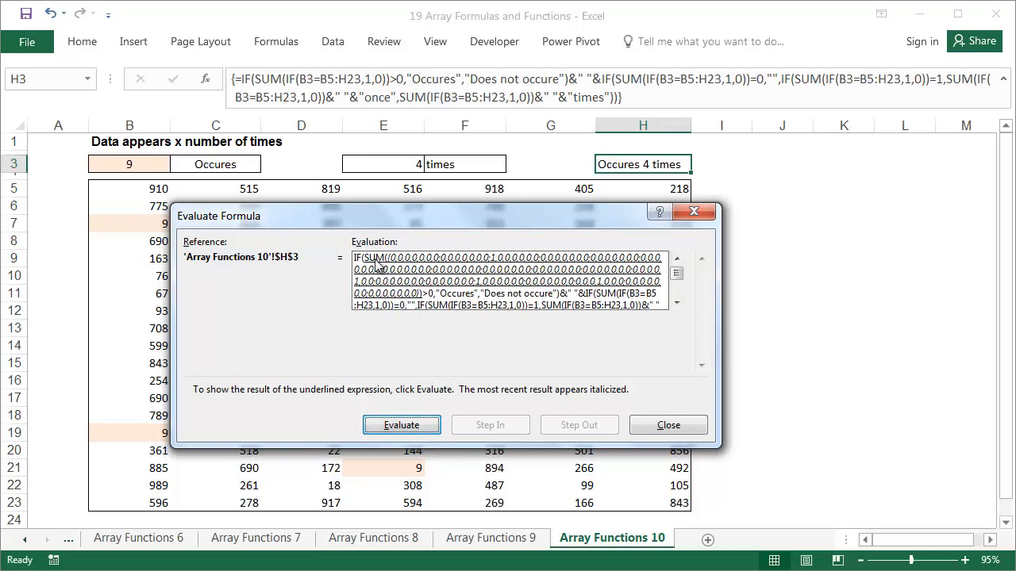
# Evaluate the first SUM, its >0 test and the "Occures"/"Does not occure" IF, through to joining the trailing space
pyautogui.click(406, 426)
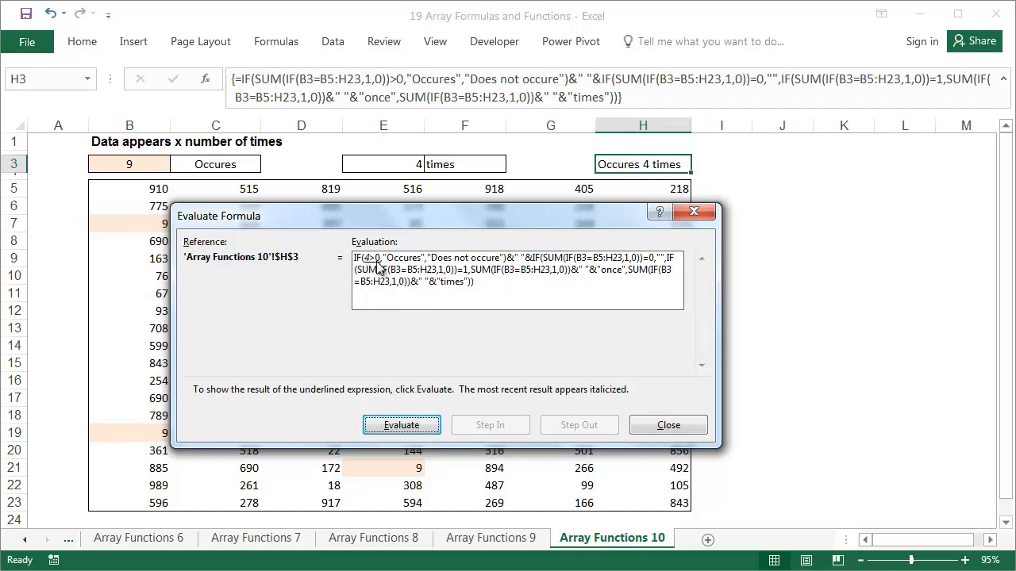
pyautogui.click(419, 425)
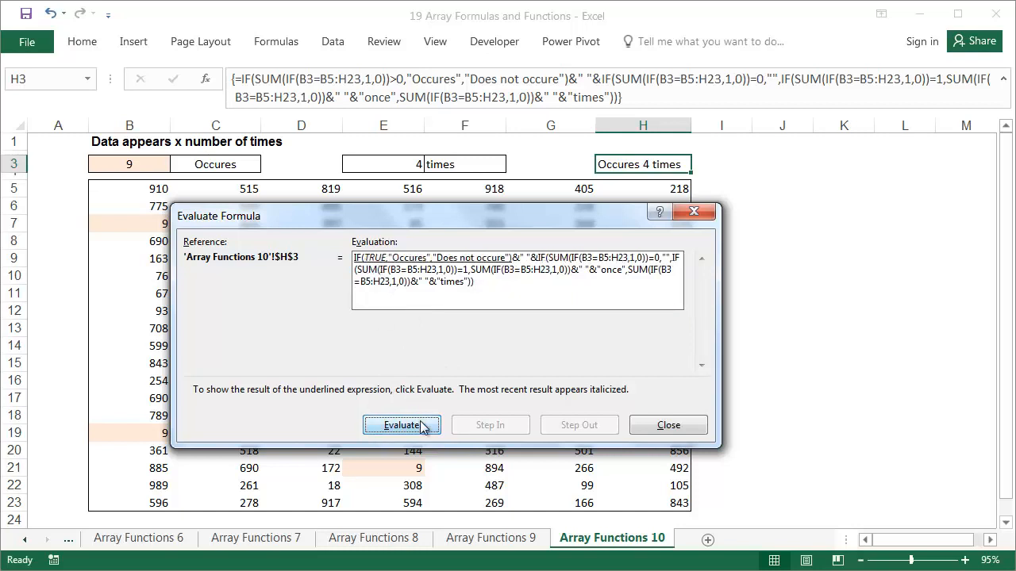
pyautogui.click(422, 427)
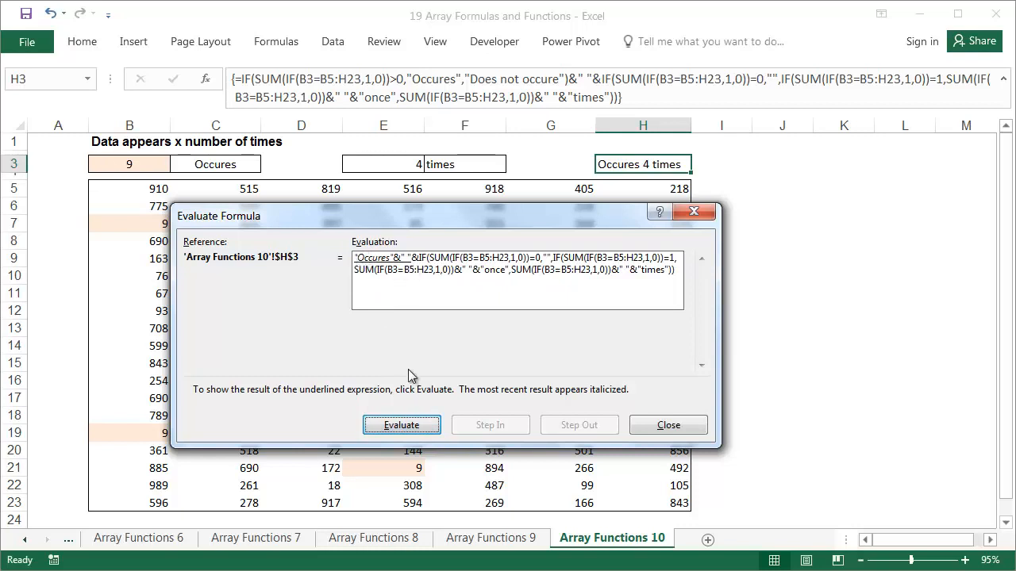
pyautogui.click(407, 427)
# Evaluate the second SUM(IF(B3=B5:H23,1,0)) expression through to its comparison with 0
pyautogui.click(417, 427)
pyautogui.click(423, 428)
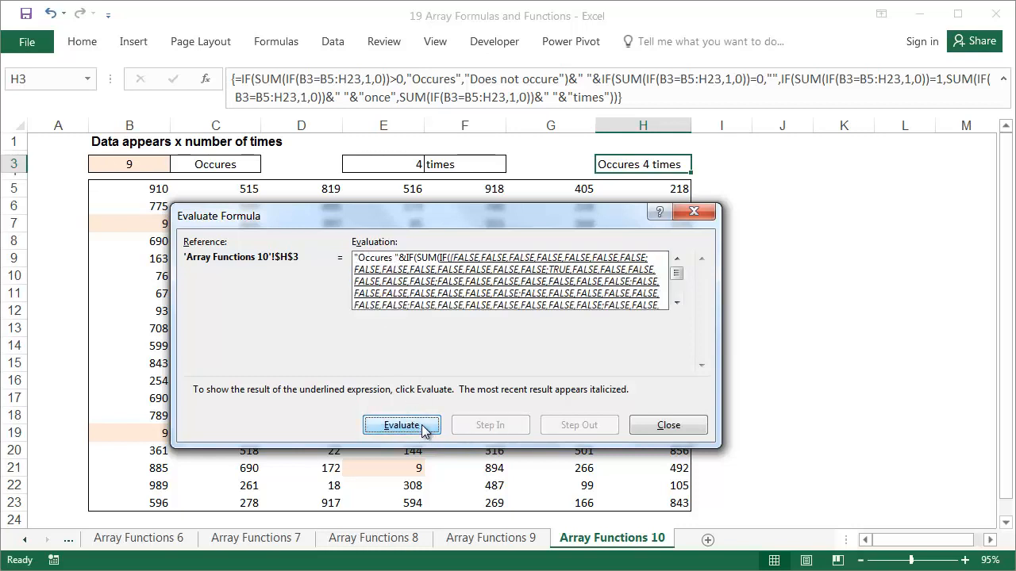
pyautogui.click(423, 428)
pyautogui.click(423, 429)
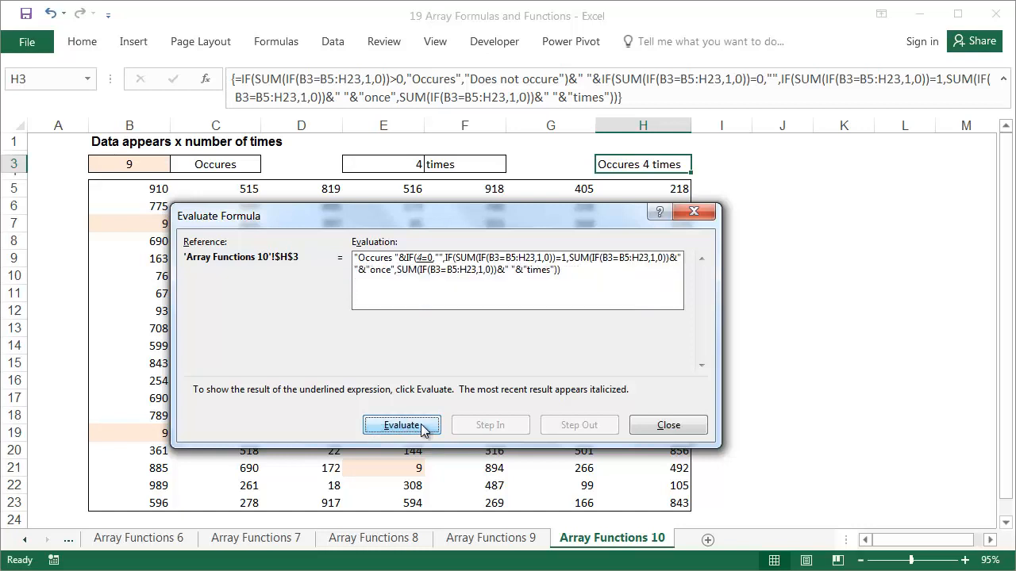
pyautogui.click(423, 428)
# Evaluate the nested IF's SUM(IF(B3=B5:H23,1,0)) condition through to its comparison with 1
pyautogui.click(423, 429)
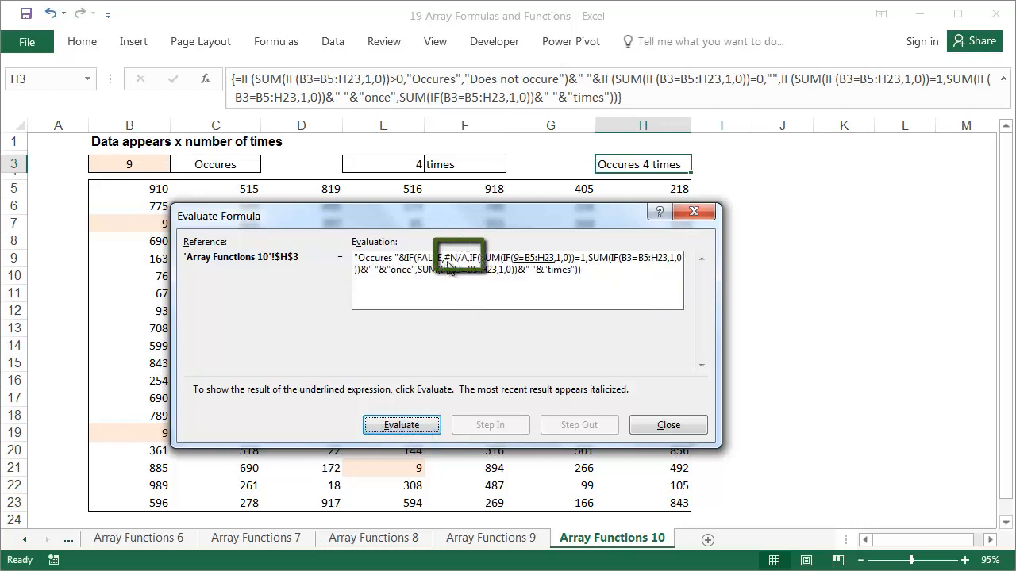
pyautogui.click(427, 433)
pyautogui.click(425, 432)
pyautogui.click(424, 431)
pyautogui.click(422, 429)
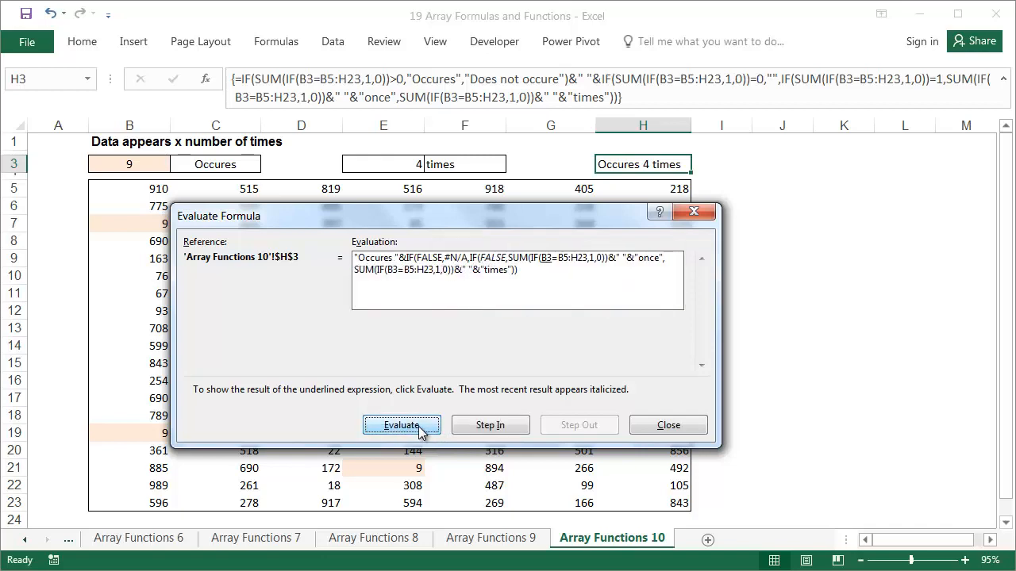
# Evaluate the last remaining SUM(IF(B3=B5:H23,1,0)) and join its count with a space and "times"
pyautogui.click(420, 429)
pyautogui.click(421, 429)
pyautogui.click(421, 429)
pyautogui.click(421, 430)
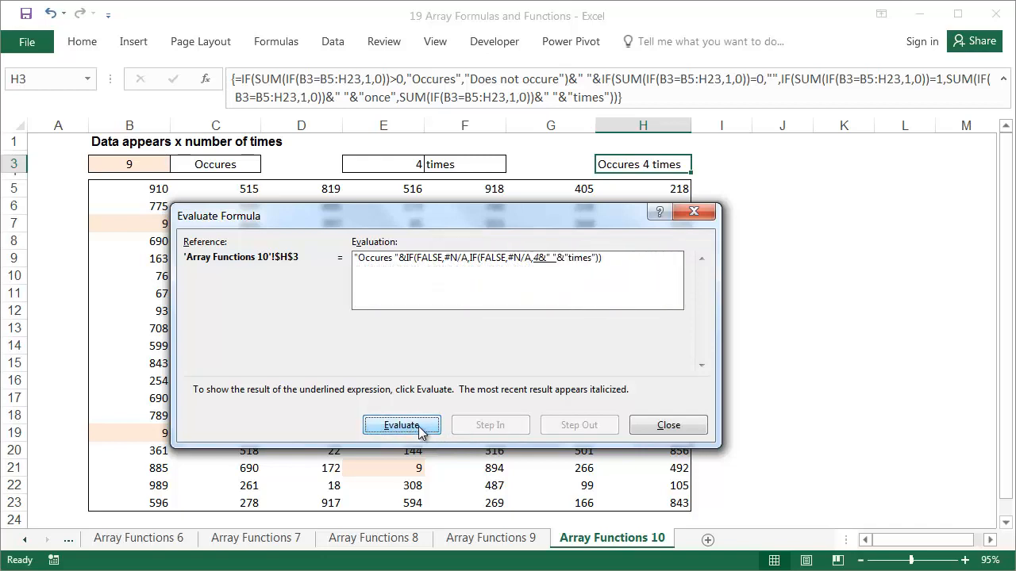
pyautogui.click(421, 430)
pyautogui.click(421, 429)
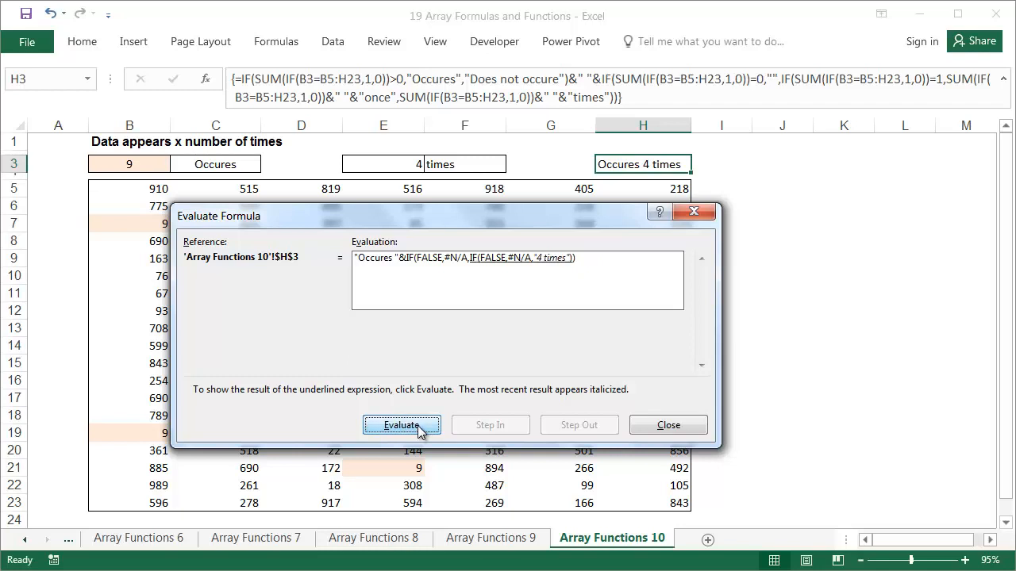
# Evaluate the two remaining nested IFs and the final text join, and close the formula evaluation
pyautogui.click(420, 430)
pyautogui.click(421, 430)
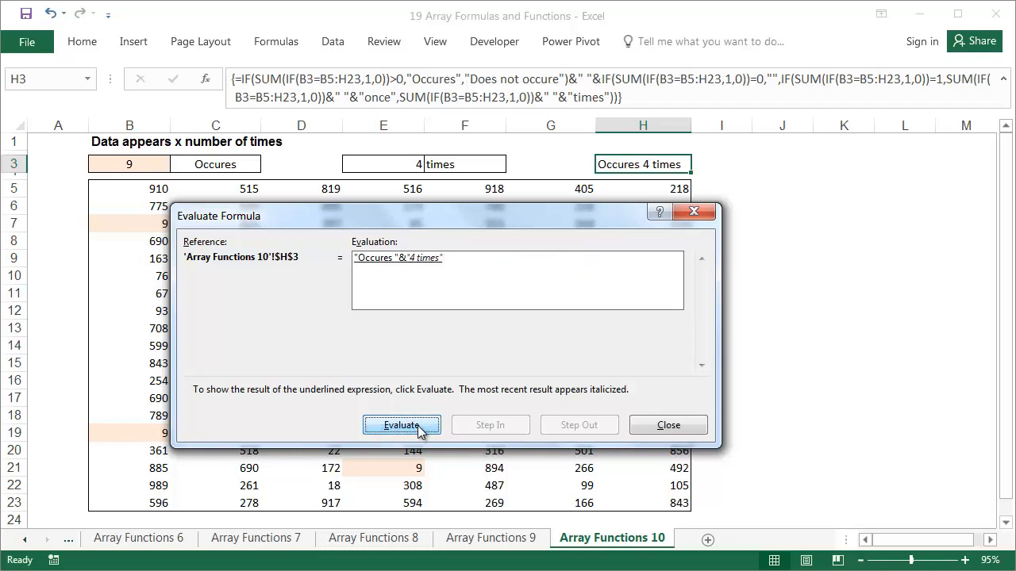
pyautogui.click(421, 429)
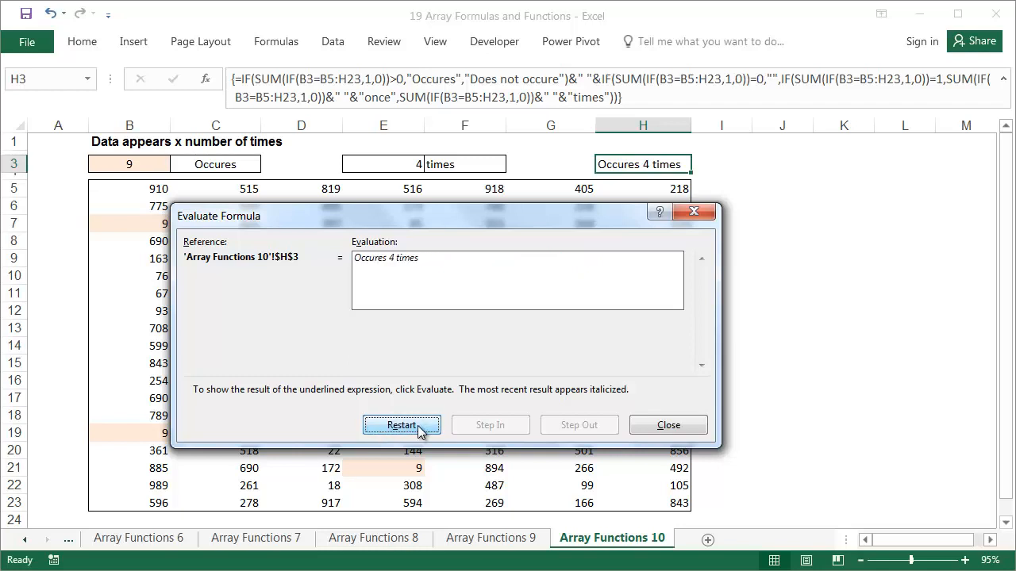
pyautogui.click(667, 426)
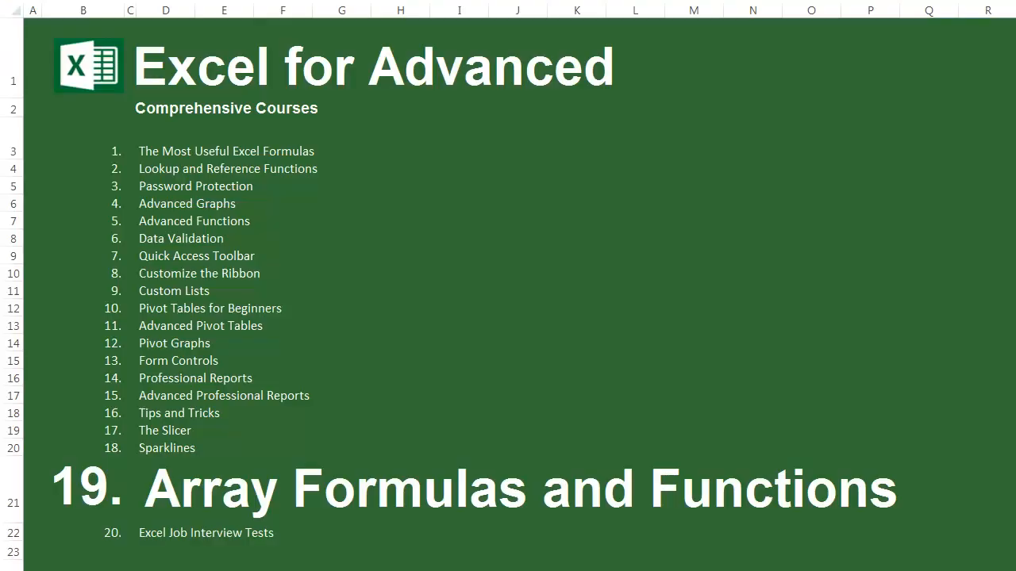